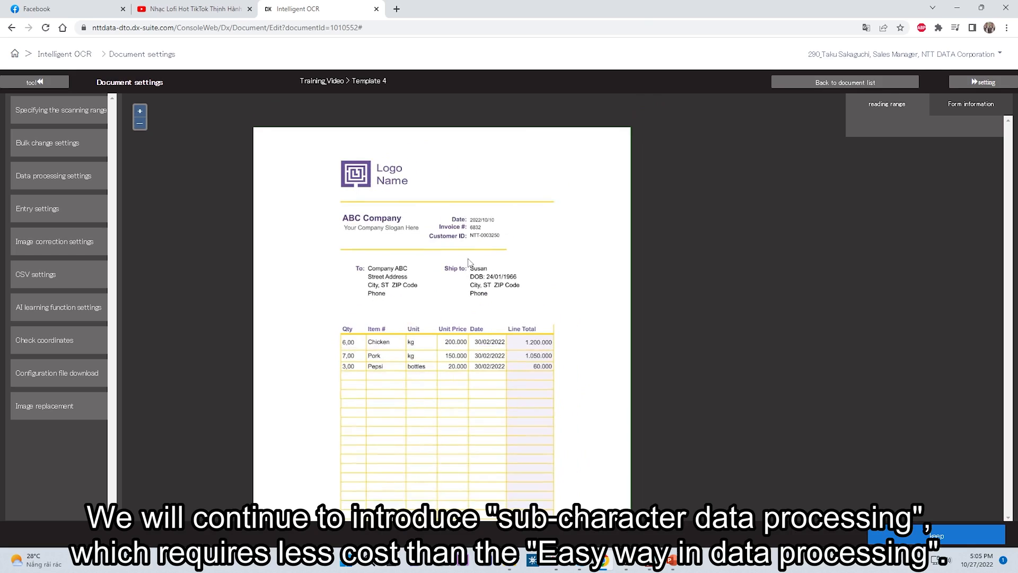
# Add an empty reading range in the blank area above and beside the Line Total column, with the CSV header name "File name".
pyautogui.scroll(1, 468, 247)
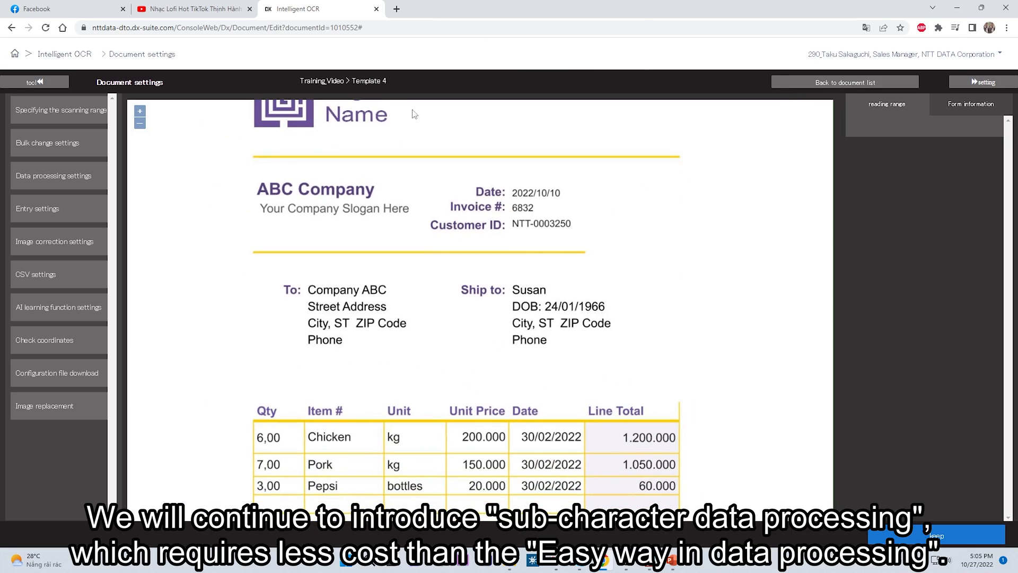
pyautogui.click(77, 124)
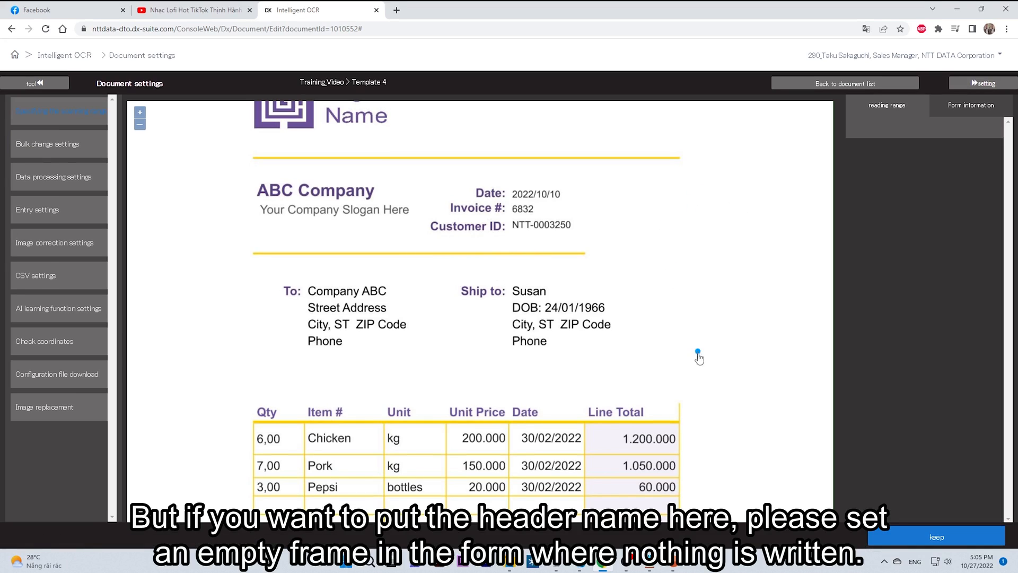
pyautogui.moveTo(691, 363)
pyautogui.mouseDown()
pyautogui.moveTo(699, 378)
pyautogui.moveTo(755, 382)
pyautogui.mouseUp()
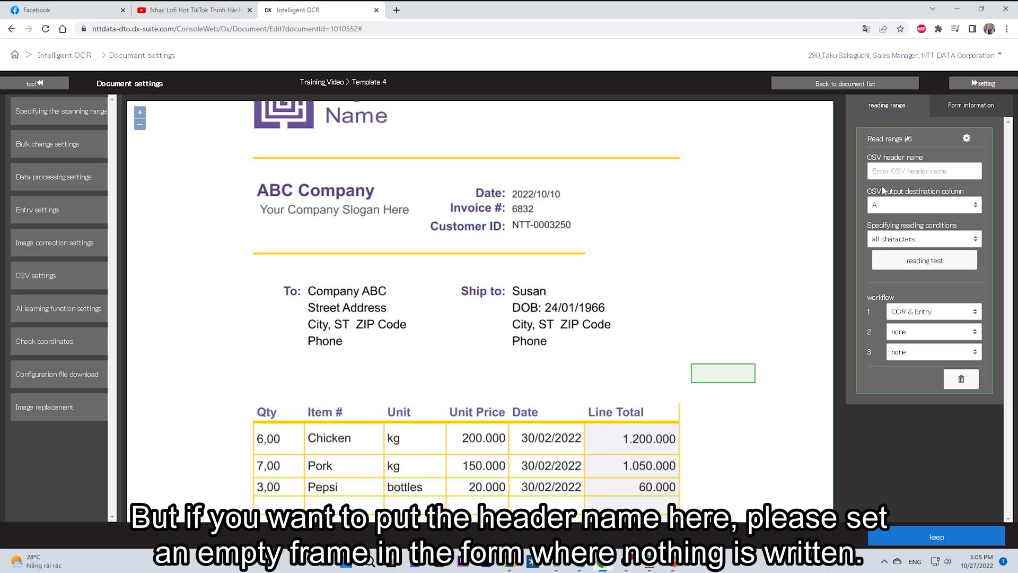
pyautogui.click(877, 171)
pyautogui.write('Rile name')
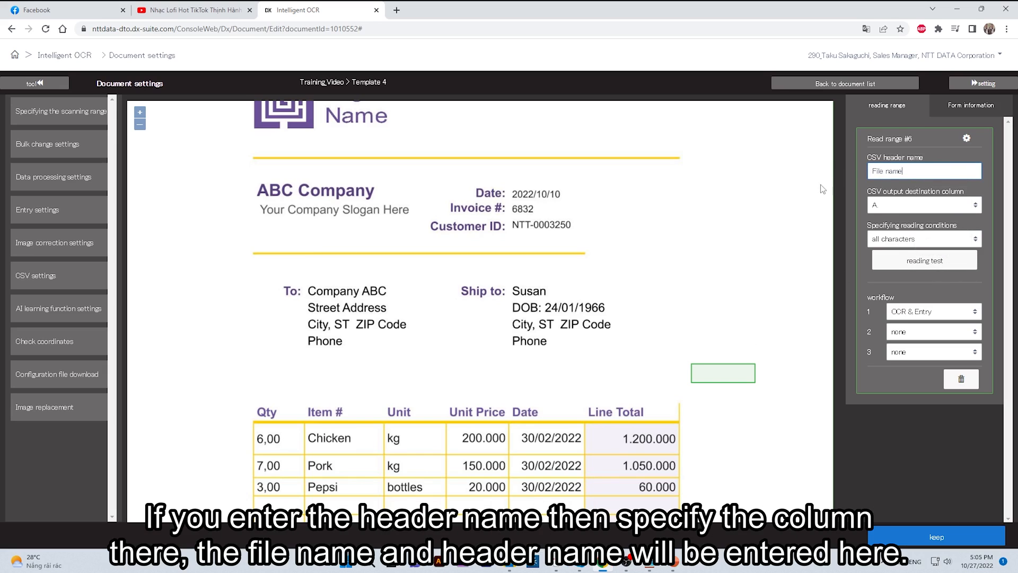
# Add a "File name acquisition processing" data processing setting that outputs to column A(1), and confirm it.
pyautogui.click(22, 186)
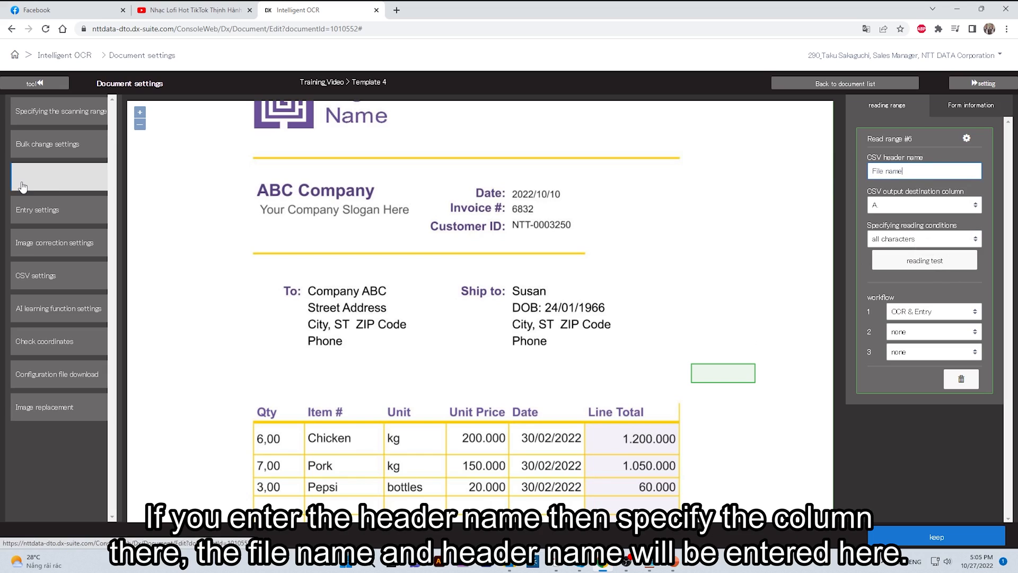
pyautogui.click(751, 102)
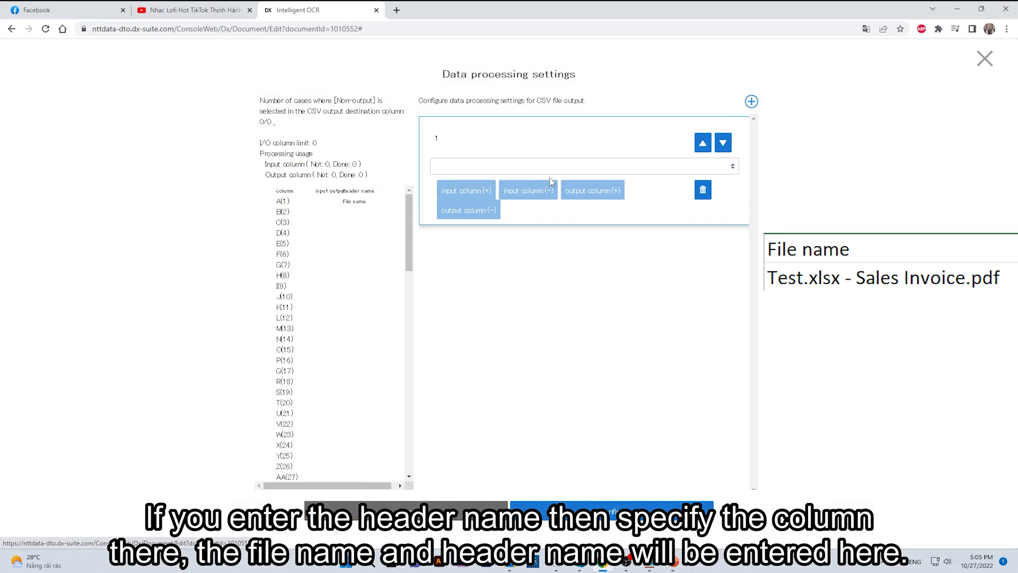
pyautogui.click(554, 169)
pyautogui.scroll(-5, 516, 239)
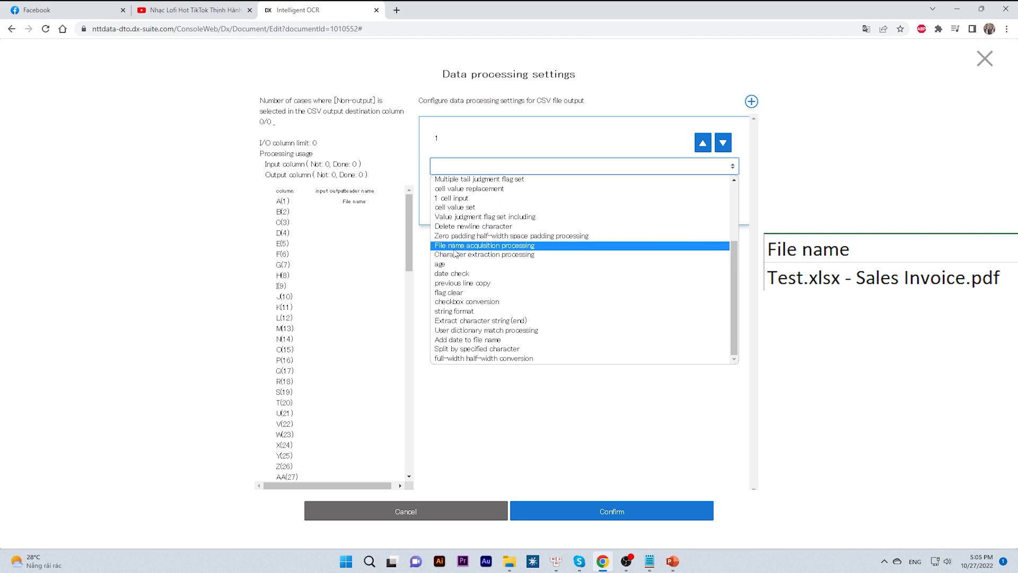
pyautogui.click(514, 246)
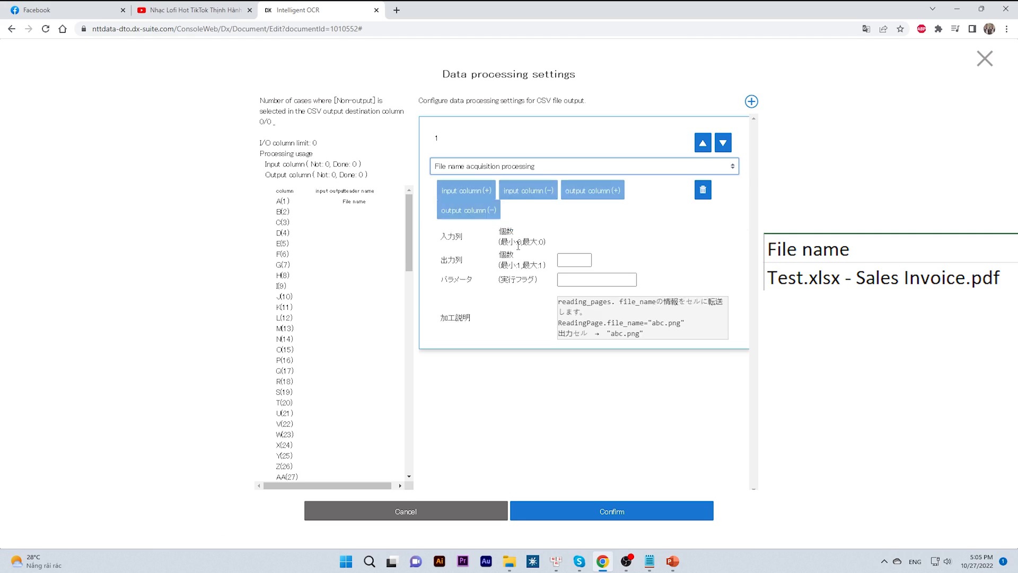
pyautogui.click(579, 259)
pyautogui.write('a')
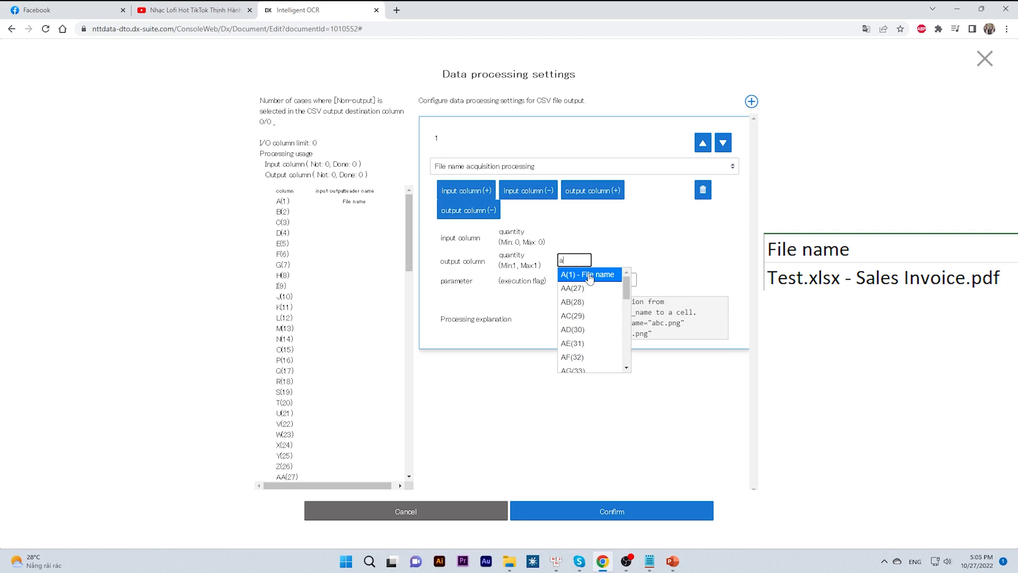
pyautogui.click(589, 274)
pyautogui.click(626, 511)
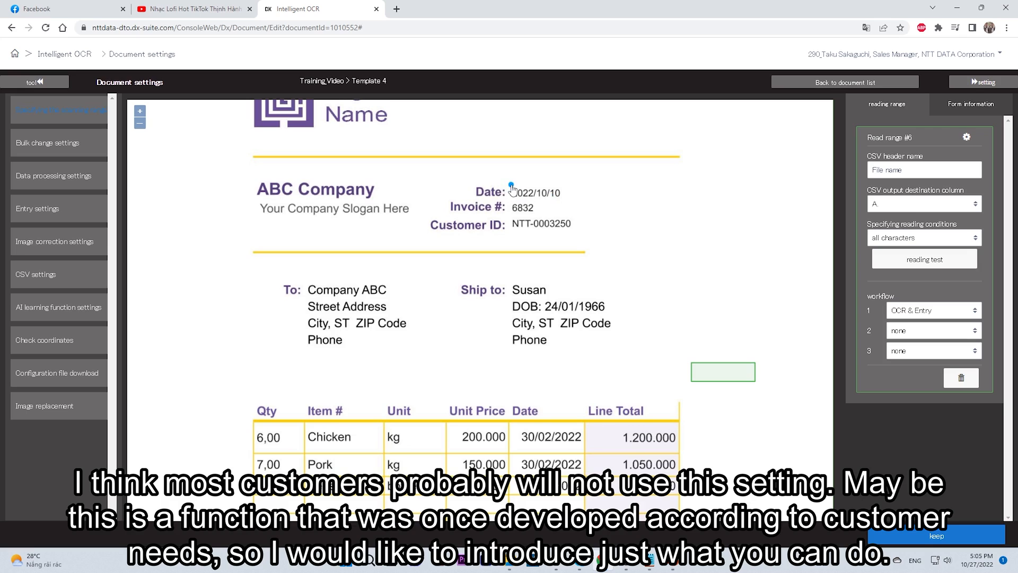
# Add a reading range around the invoice date value with the CSV header name "Date of Invoice".
pyautogui.moveTo(509, 184); pyautogui.dragTo(576, 202)
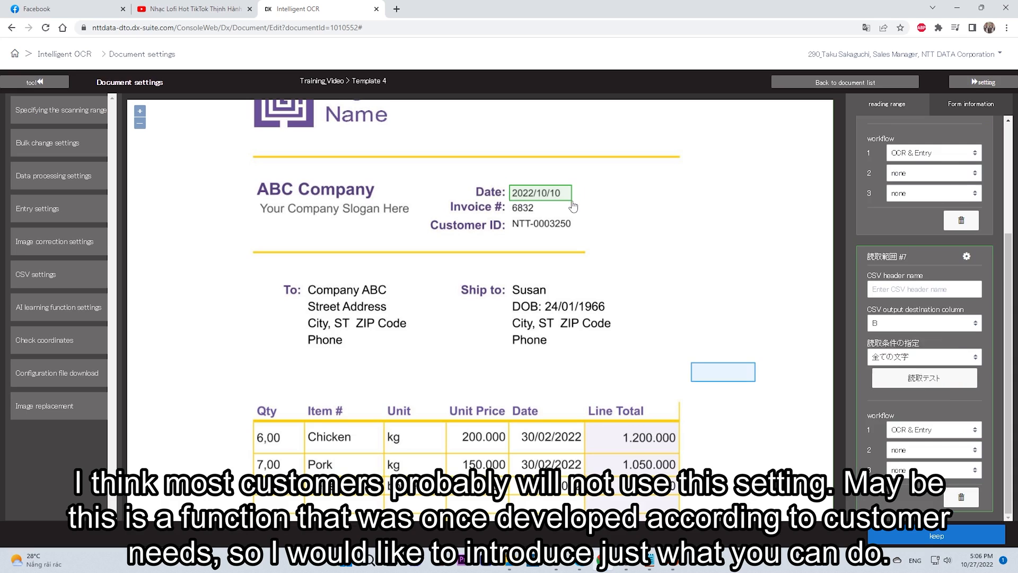
pyautogui.click(913, 290)
pyautogui.write('Date iof')
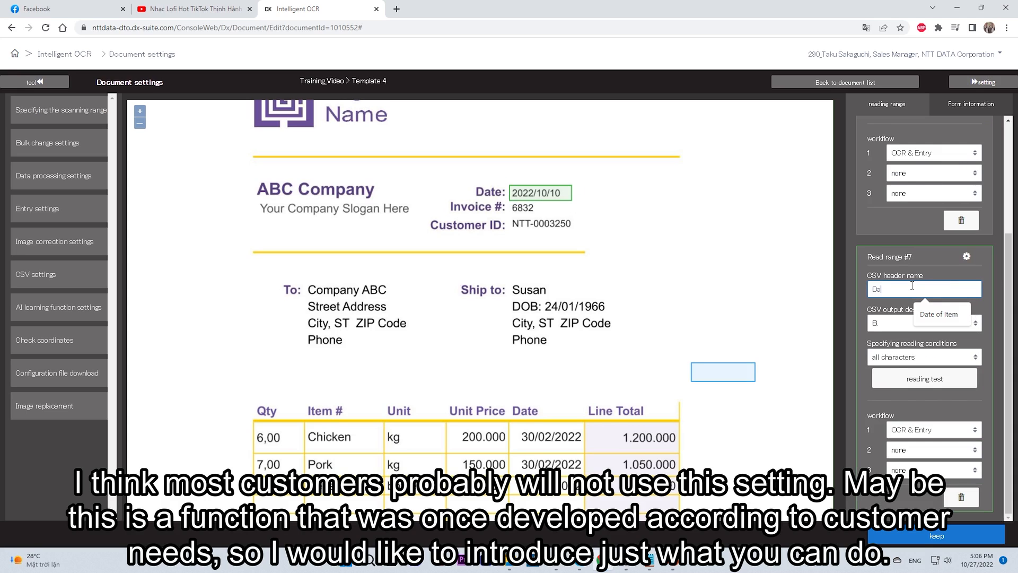
pyautogui.press('BackSpace')
pyautogui.press('BackSpace')
pyautogui.press('BackSpace')
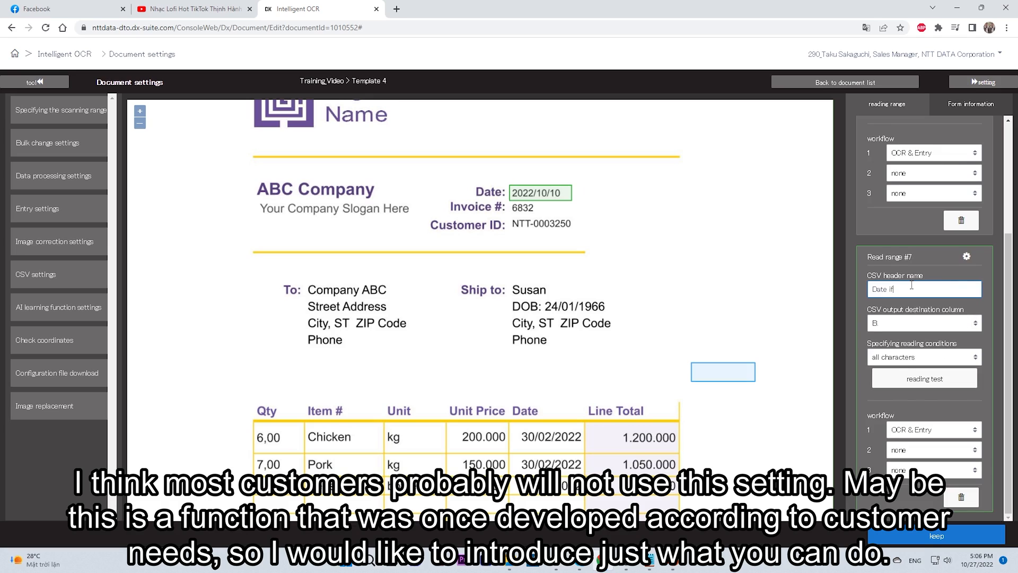
pyautogui.write('of In')
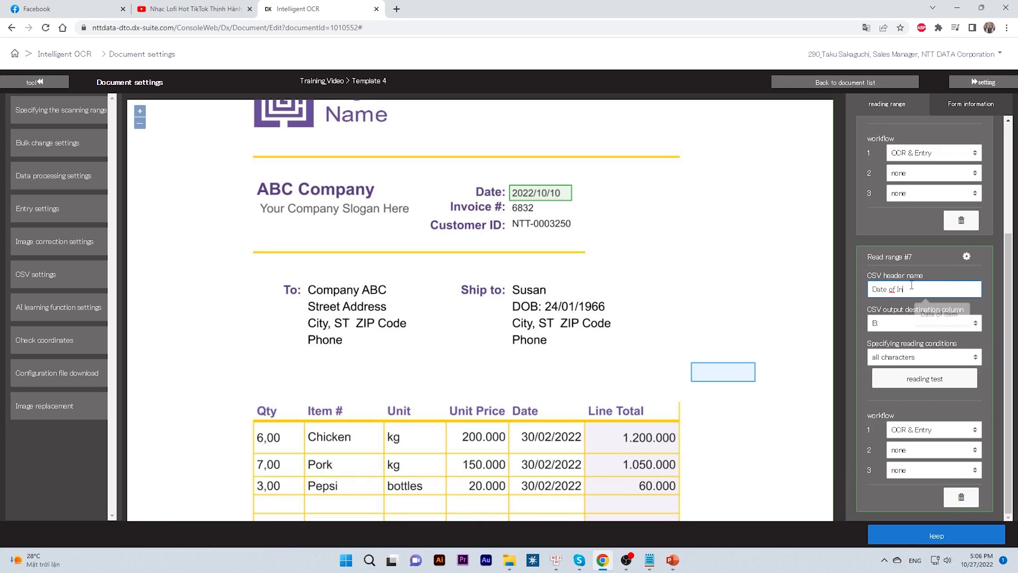
pyautogui.write('void')
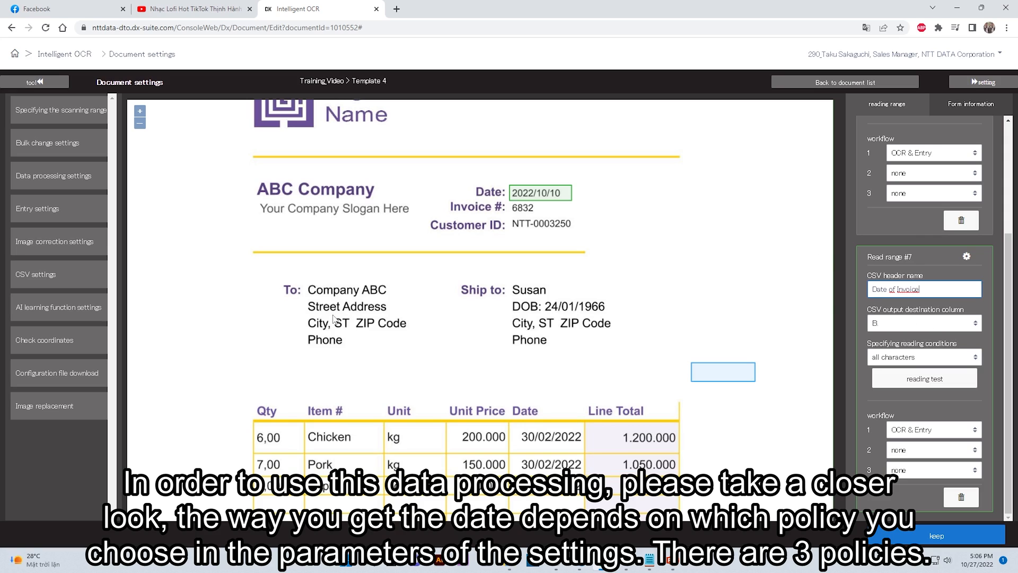
# Add a second data processing setting of the type "Add date to file name".
pyautogui.click(53, 176)
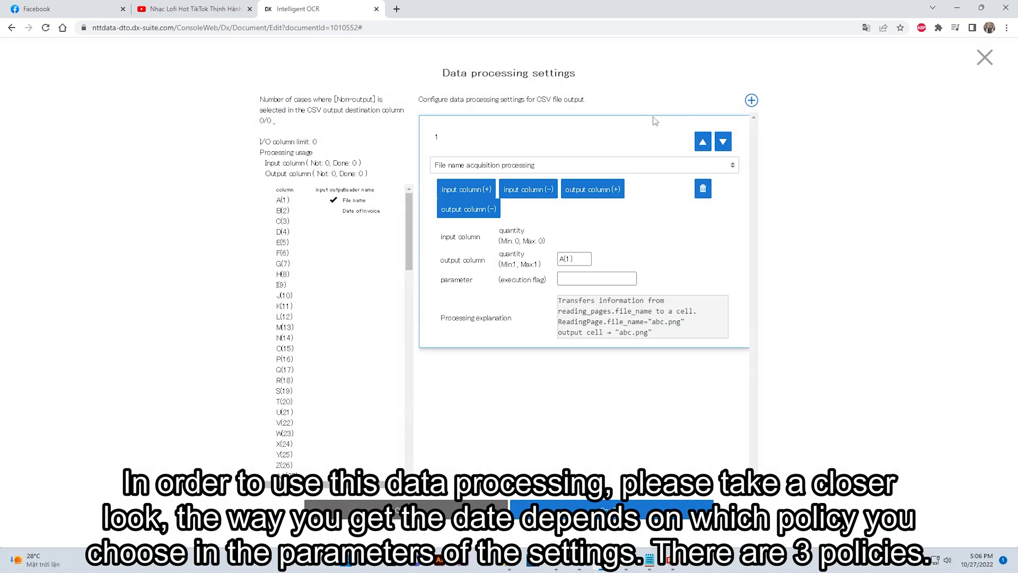
pyautogui.click(750, 106)
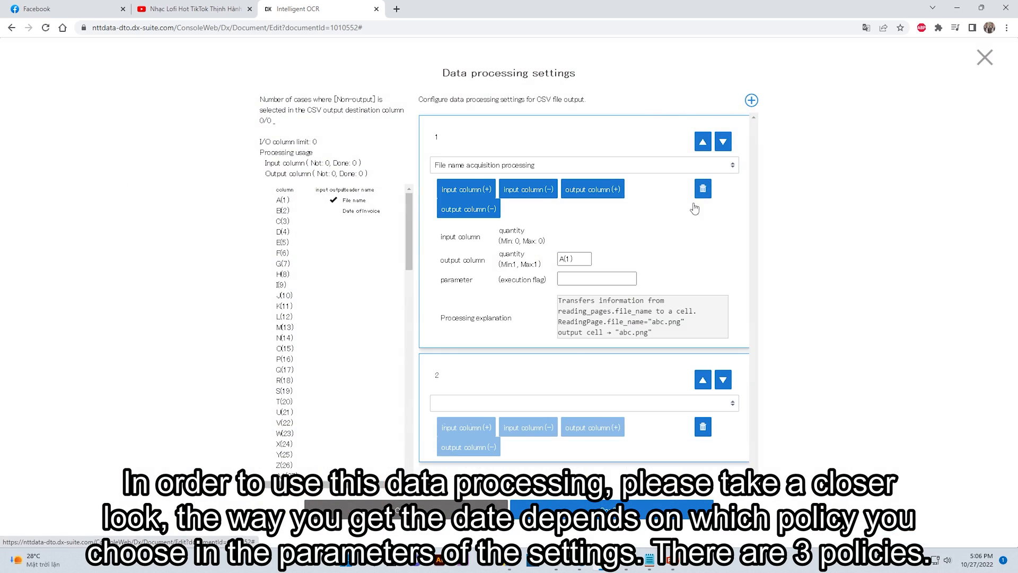
pyautogui.click(547, 402)
pyautogui.scroll(-3, 533, 368)
pyautogui.click(525, 358)
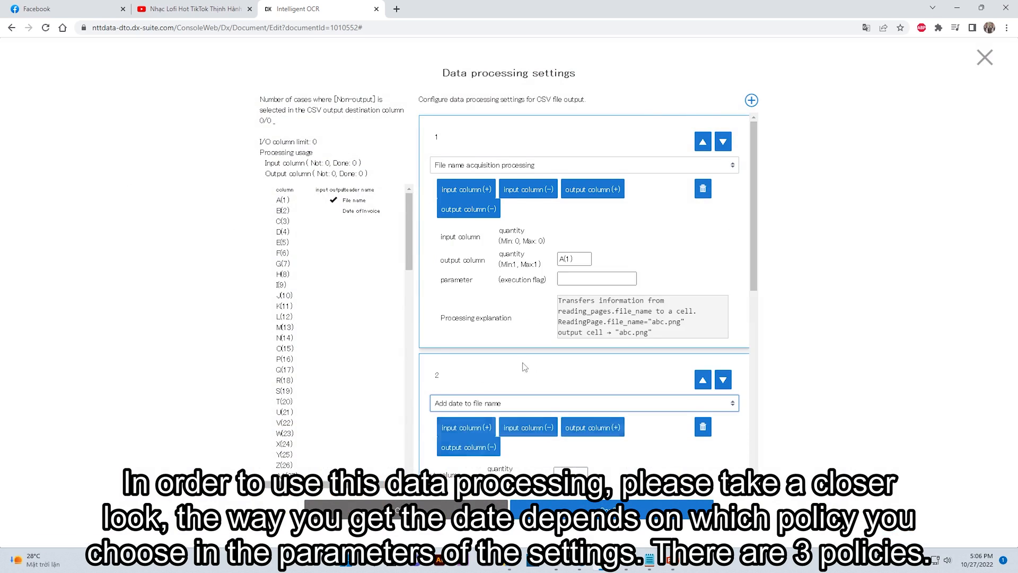
# Review the processing explanation for multiline setting policies 1, 3 and 4.
pyautogui.scroll(-5, 688, 303)
pyautogui.scroll(-1, 688, 303)
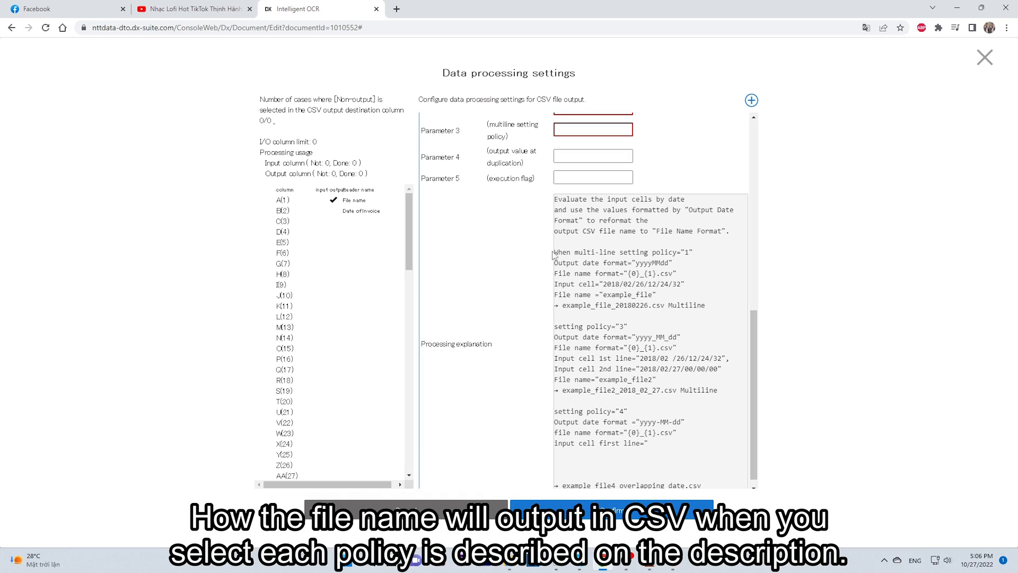
pyautogui.moveTo(553, 255); pyautogui.dragTo(695, 278)
pyautogui.click(677, 312)
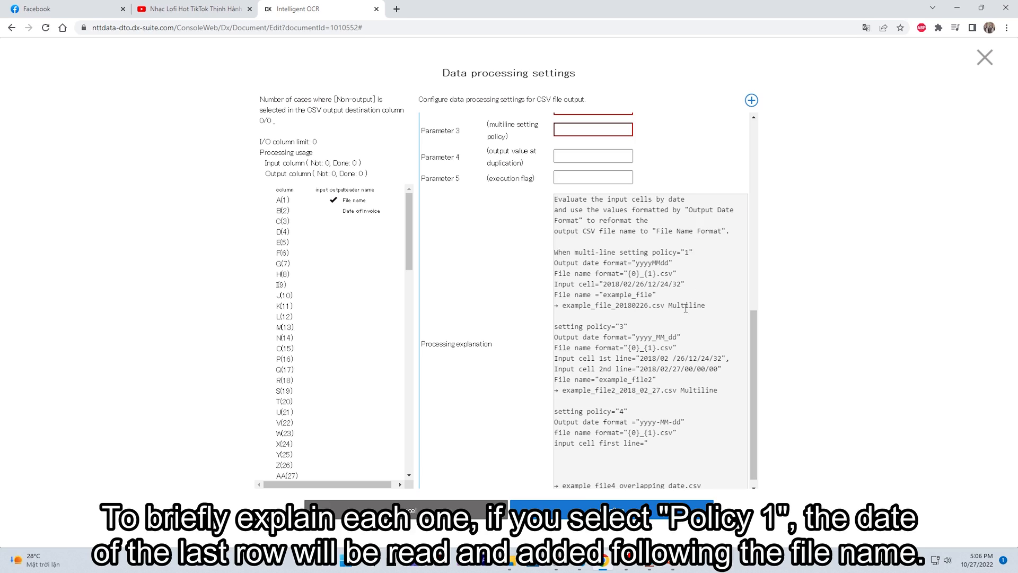
pyautogui.moveTo(728, 309); pyautogui.dragTo(554, 253)
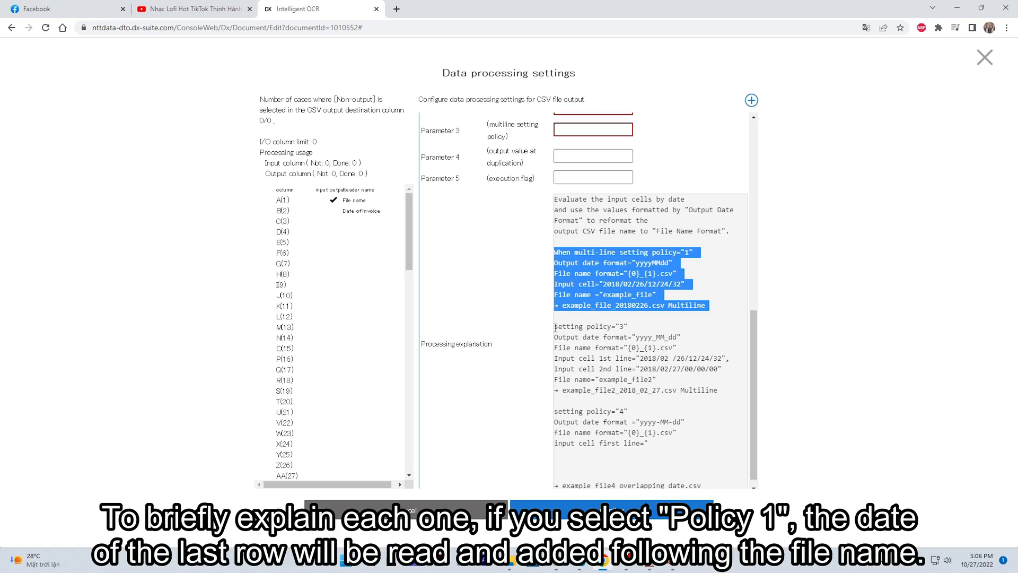
pyautogui.moveTo(555, 327); pyautogui.dragTo(721, 392)
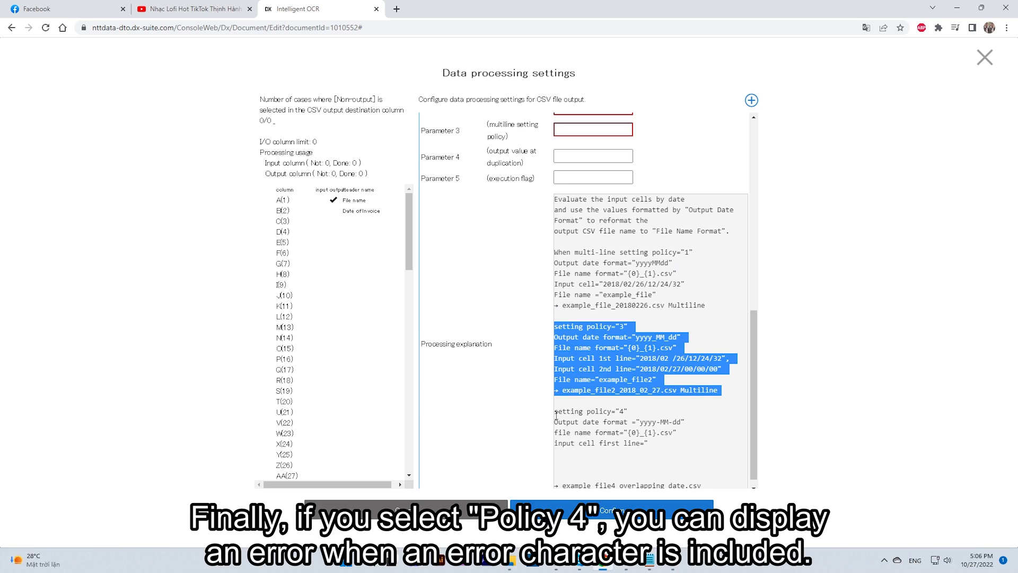
pyautogui.moveTo(555, 412); pyautogui.dragTo(705, 447)
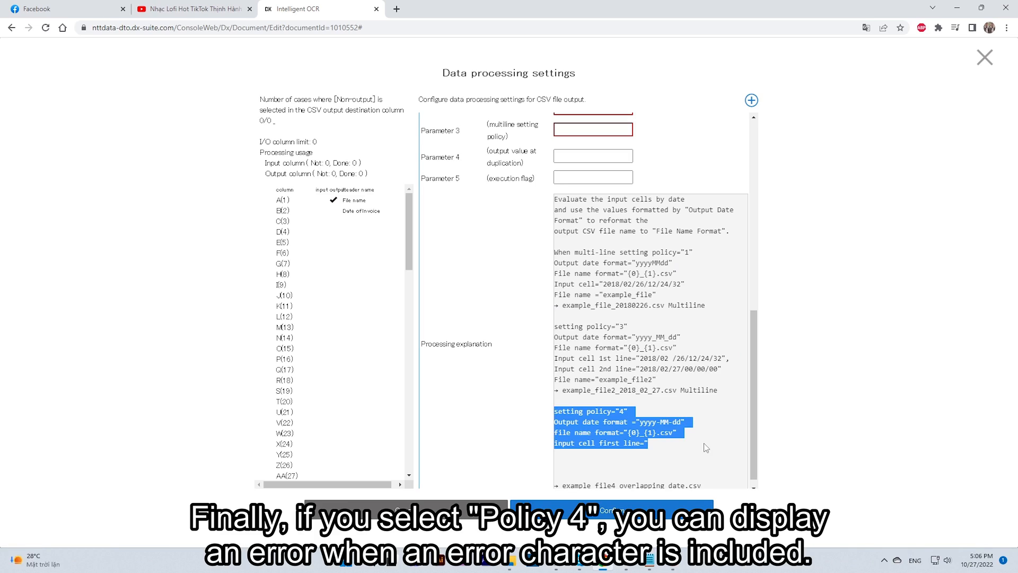
# Set the input column to B(2) and Parameter 1, the output date format, to yyyy/MM/dd.
pyautogui.scroll(2, 614, 205)
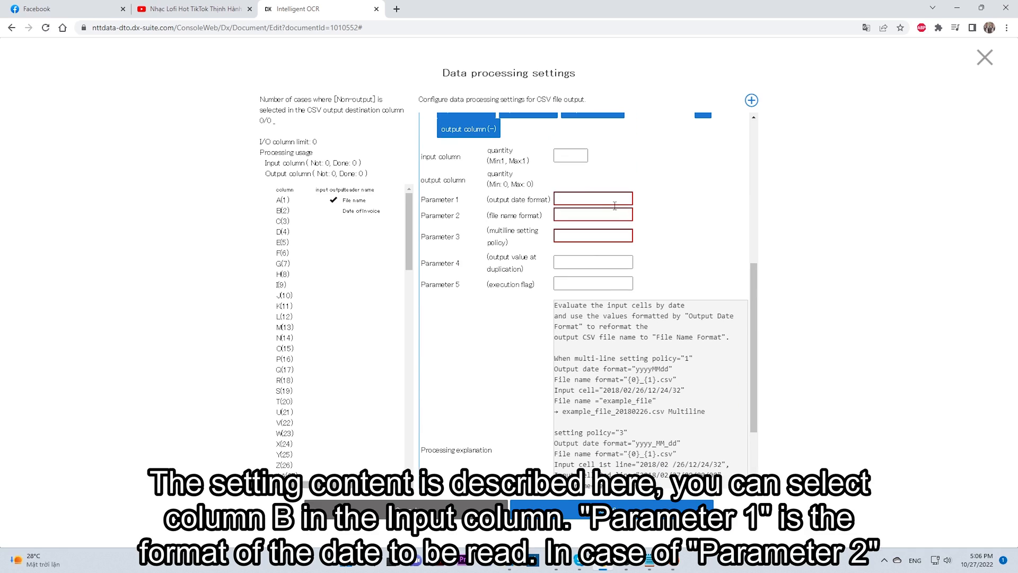
pyautogui.click(574, 159)
pyautogui.click(574, 159)
pyautogui.click(573, 169)
pyautogui.click(592, 202)
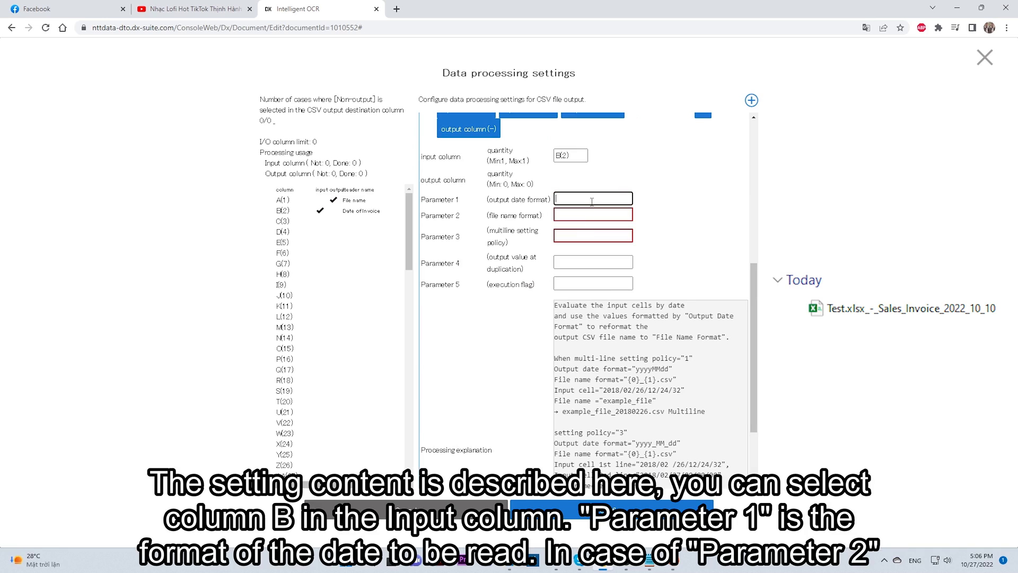
pyautogui.write('yyyy/MM/dd')
# Copy {0}_{1}.csv from the explanation into Parameter 2, set Parameter 3 to 1, and confirm the data processing settings.
pyautogui.click(571, 215)
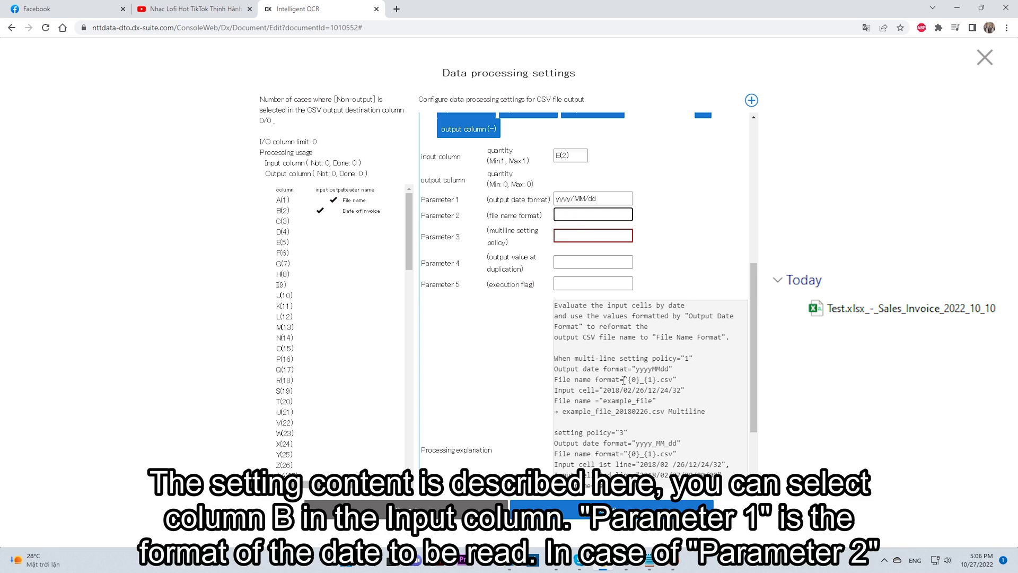
pyautogui.moveTo(626, 379); pyautogui.dragTo(674, 380)
pyautogui.hotkey('ctrl', 'c')
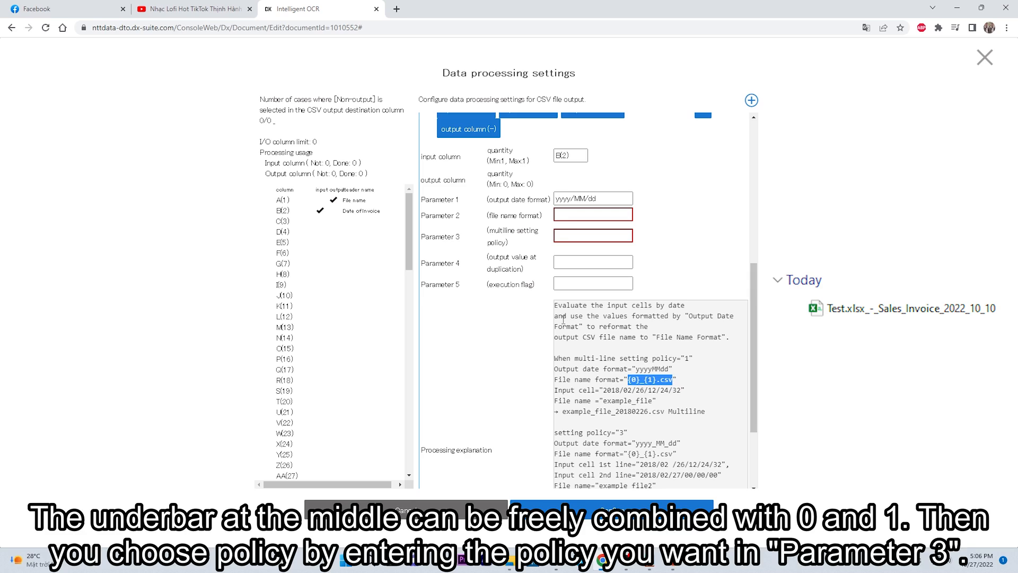
pyautogui.click(579, 214)
pyautogui.hotkey('ctrl', 'v')
pyautogui.click(573, 237)
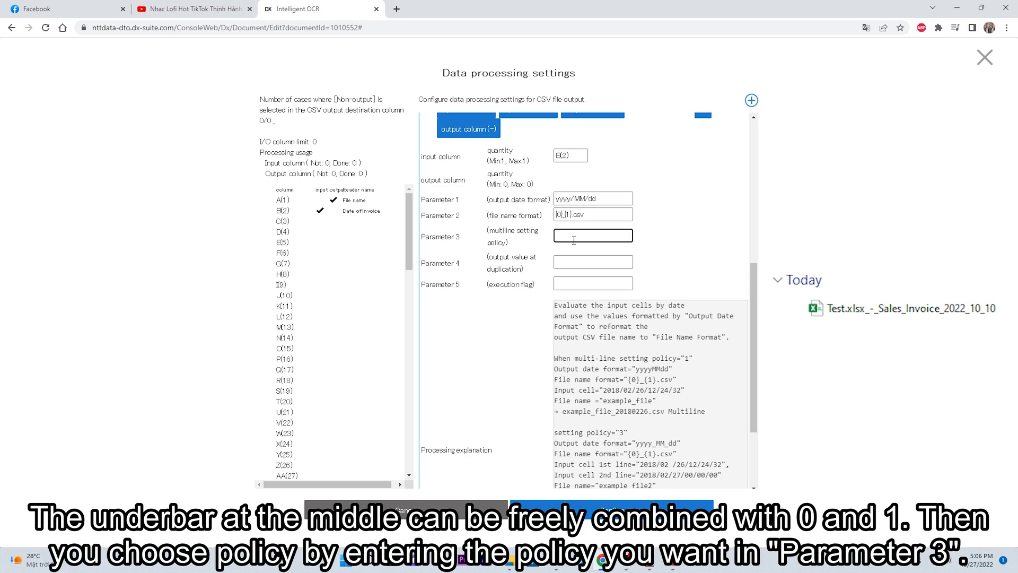
pyautogui.write('1')
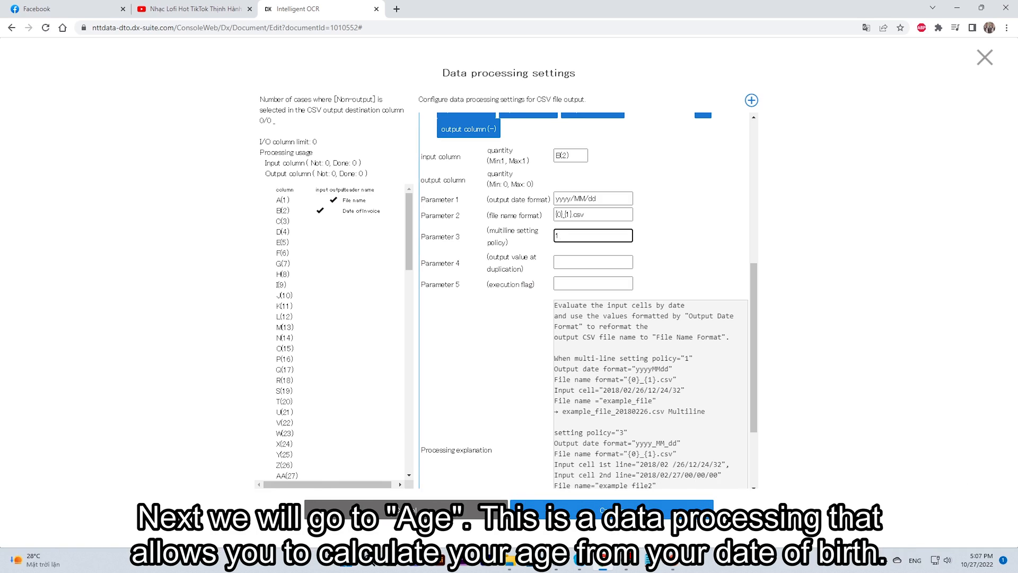
pyautogui.click(610, 510)
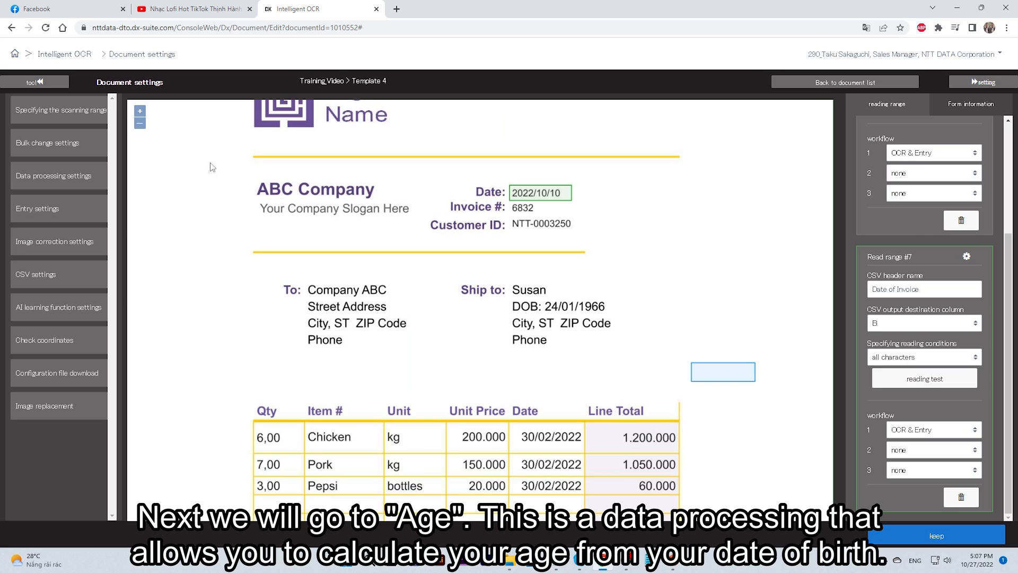
# Add a reading range around the date of birth value in the ship-to block with the CSV header name "DOB".
pyautogui.click(473, 254)
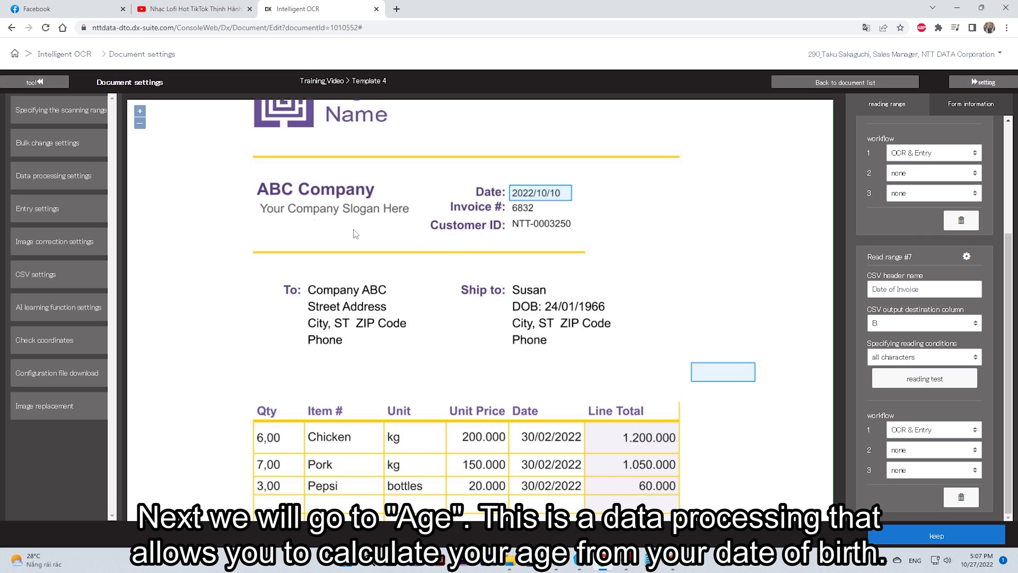
pyautogui.click(49, 113)
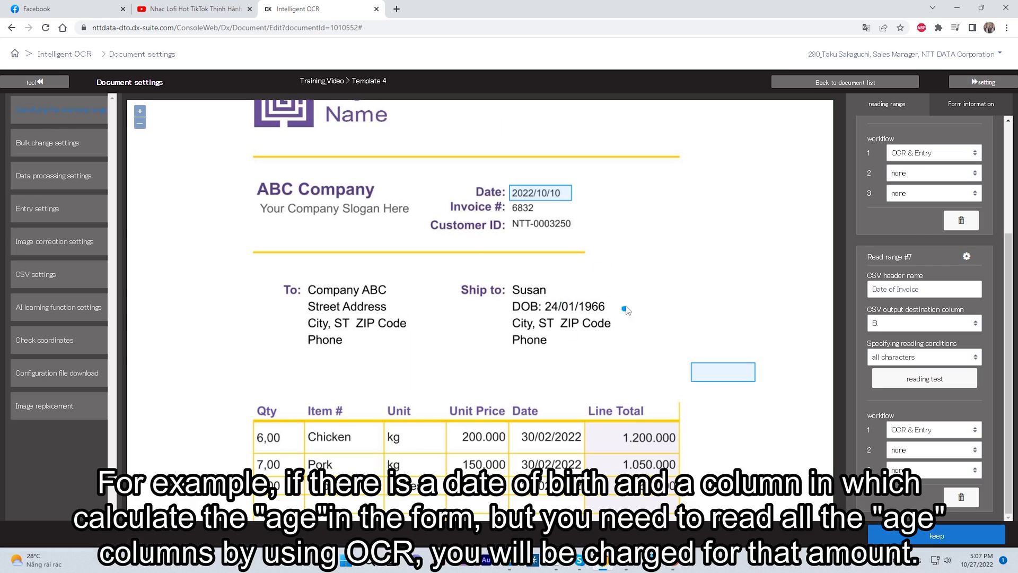
pyautogui.moveTo(543, 300); pyautogui.dragTo(611, 314)
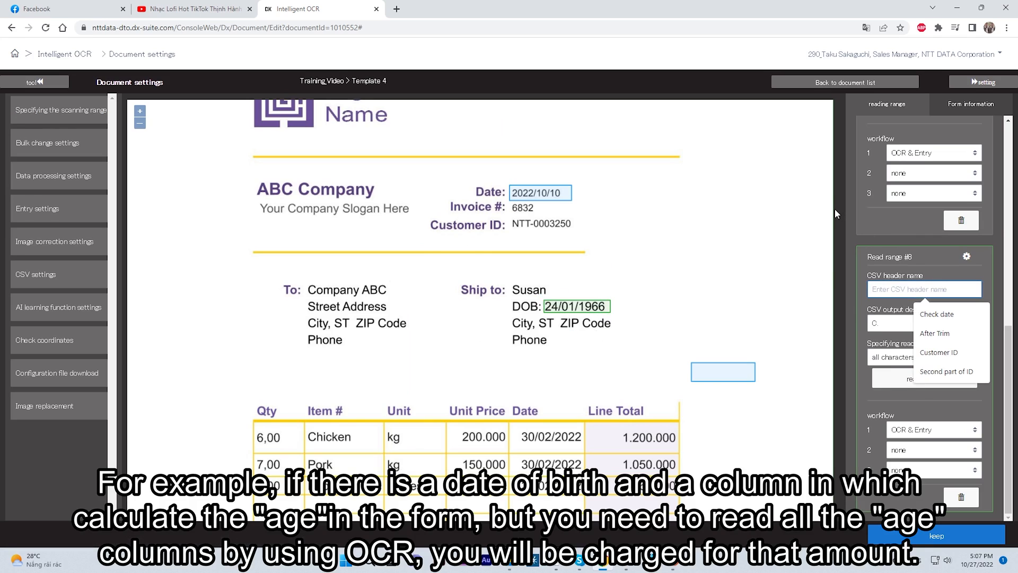
pyautogui.write('DOB')
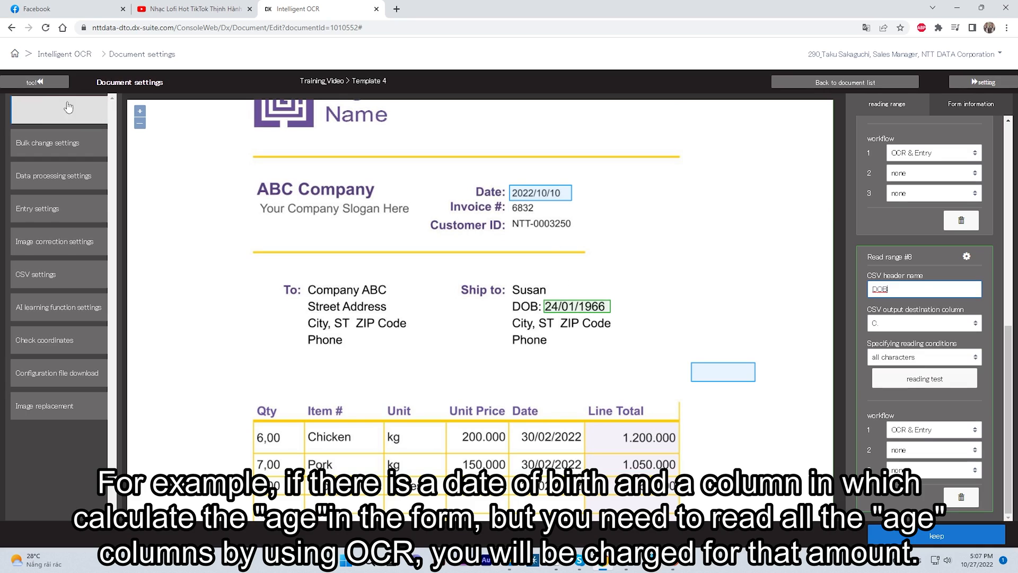
# Add a reading range on the blank area just above the existing blank range, with the CSV header name "Age".
pyautogui.click(49, 113)
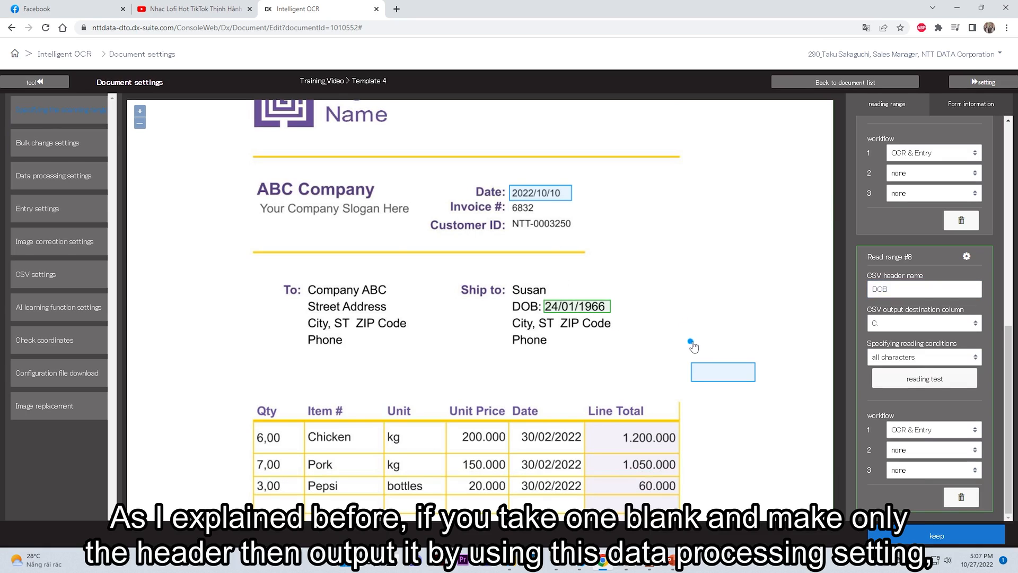
pyautogui.moveTo(692, 344); pyautogui.dragTo(755, 360)
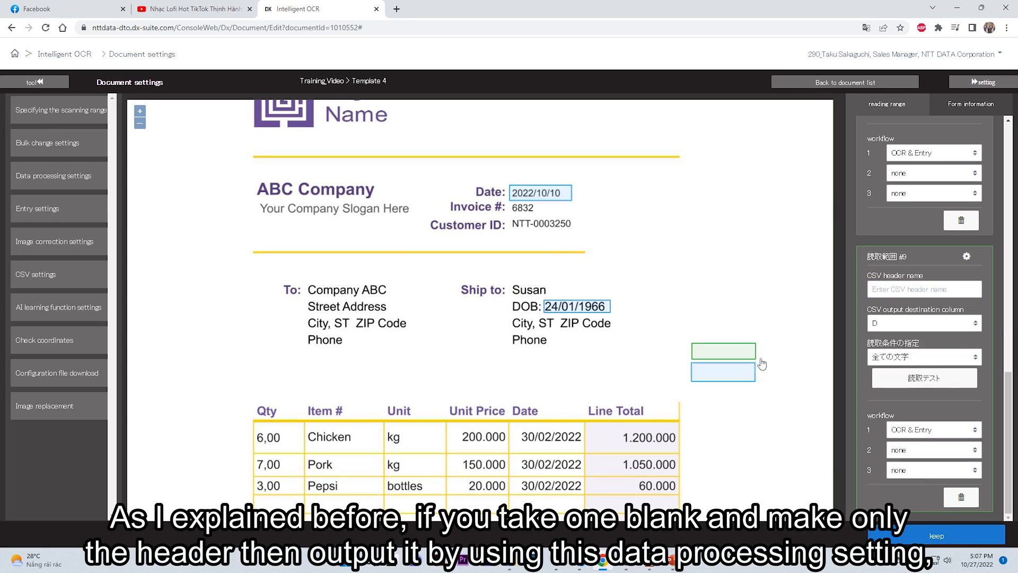
pyautogui.click(894, 295)
pyautogui.write('Age')
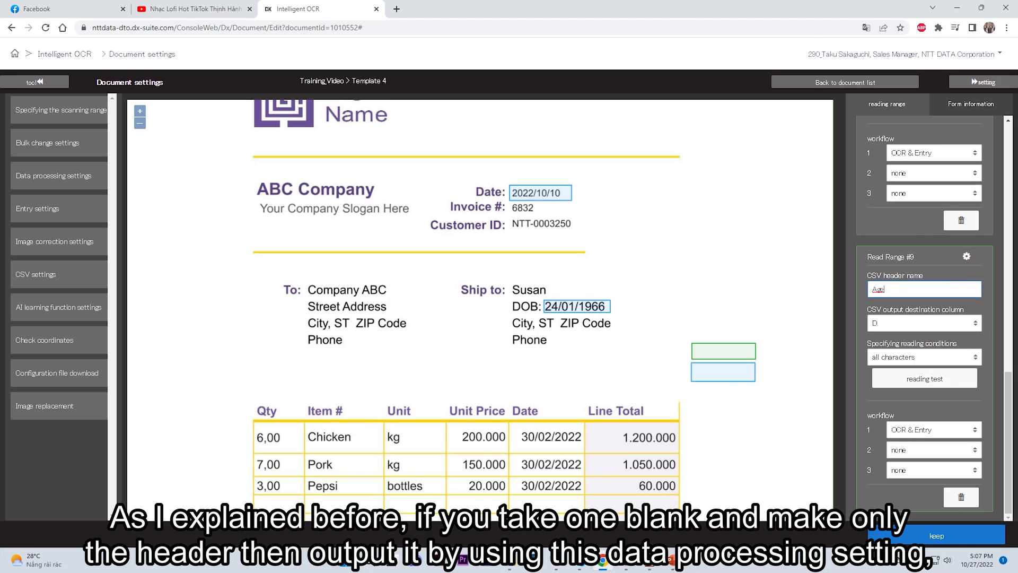
# Add a third process to the data processing settings and set its type to age.
pyautogui.click(48, 172)
pyautogui.scroll(-5, 583, 265)
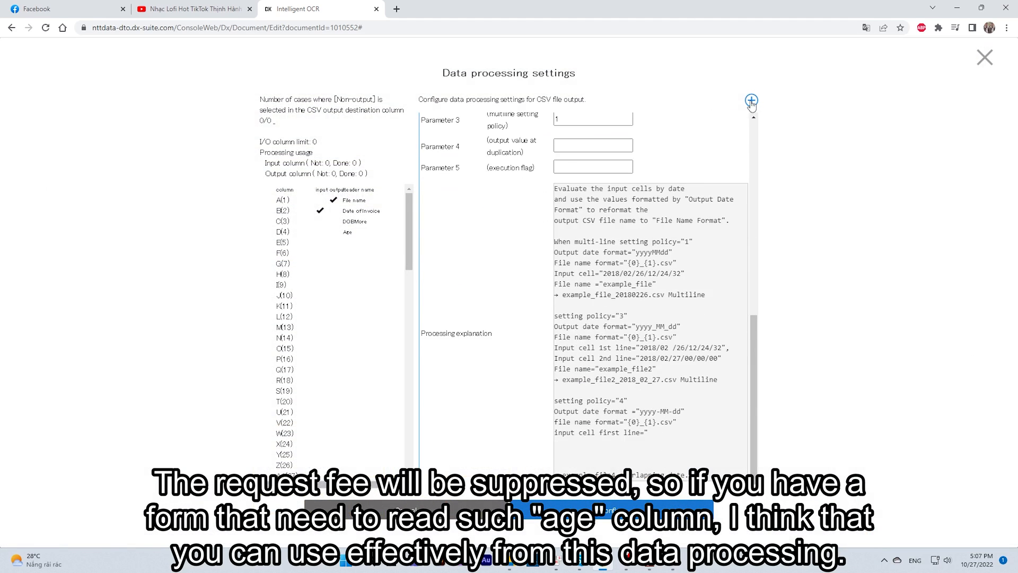
pyautogui.click(569, 447)
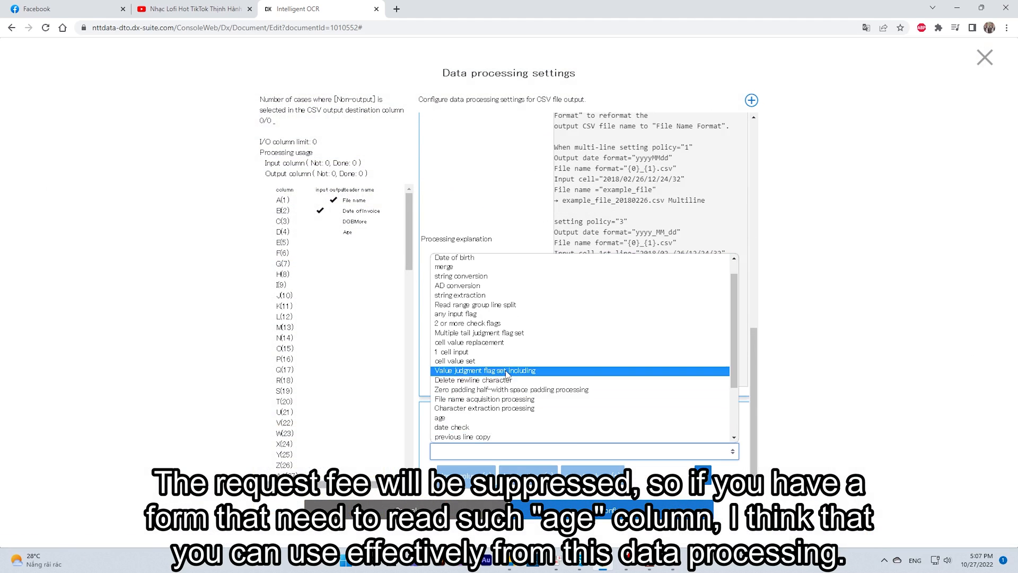
pyautogui.click(509, 422)
pyautogui.scroll(-3, 544, 379)
# Set the age process's input column to C(3), output column to D(4) and date of birth format to dd/MM/yyyy, and confirm the settings.
pyautogui.click(576, 339)
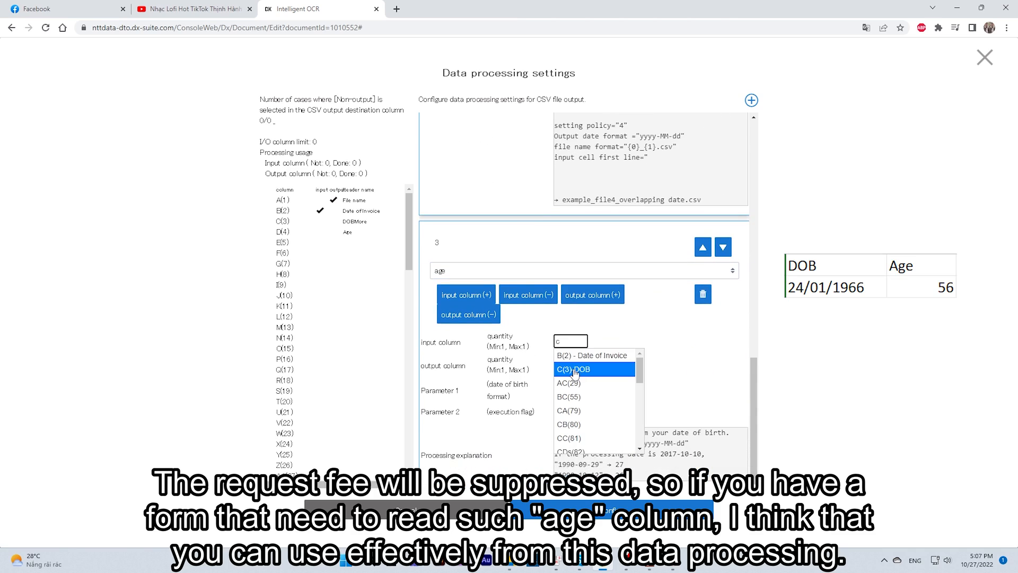
pyautogui.click(575, 362)
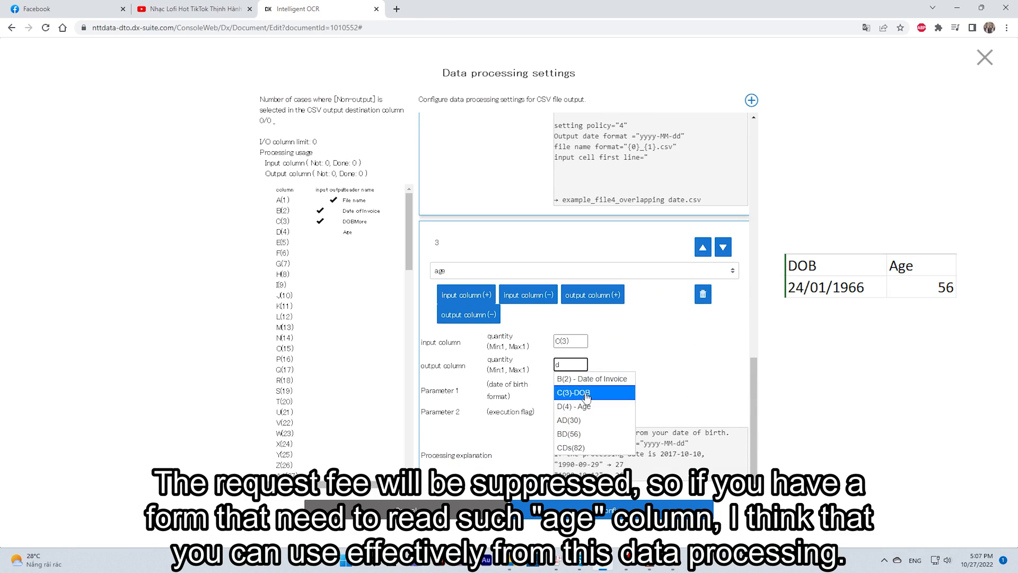
pyautogui.click(585, 393)
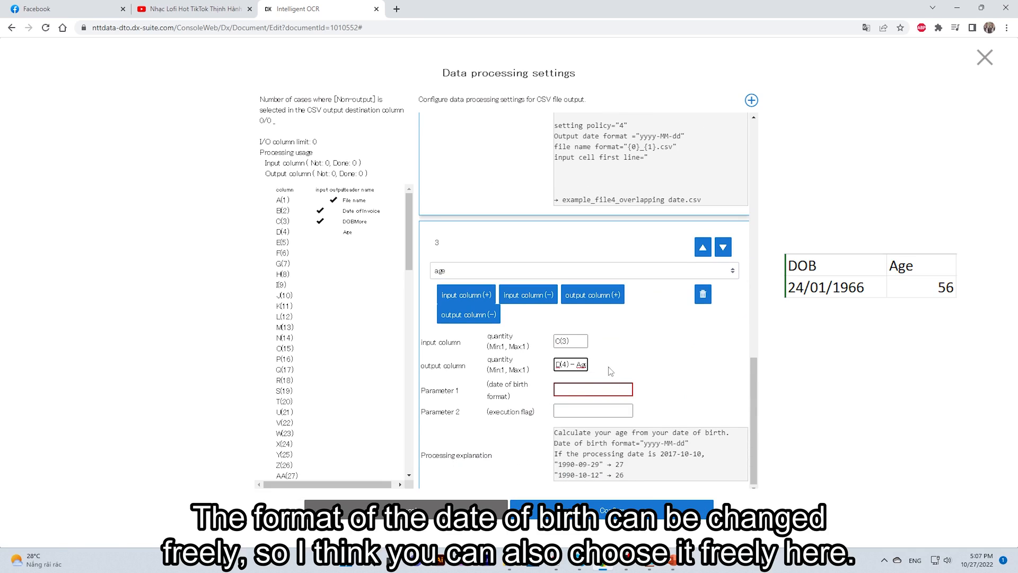
pyautogui.click(611, 386)
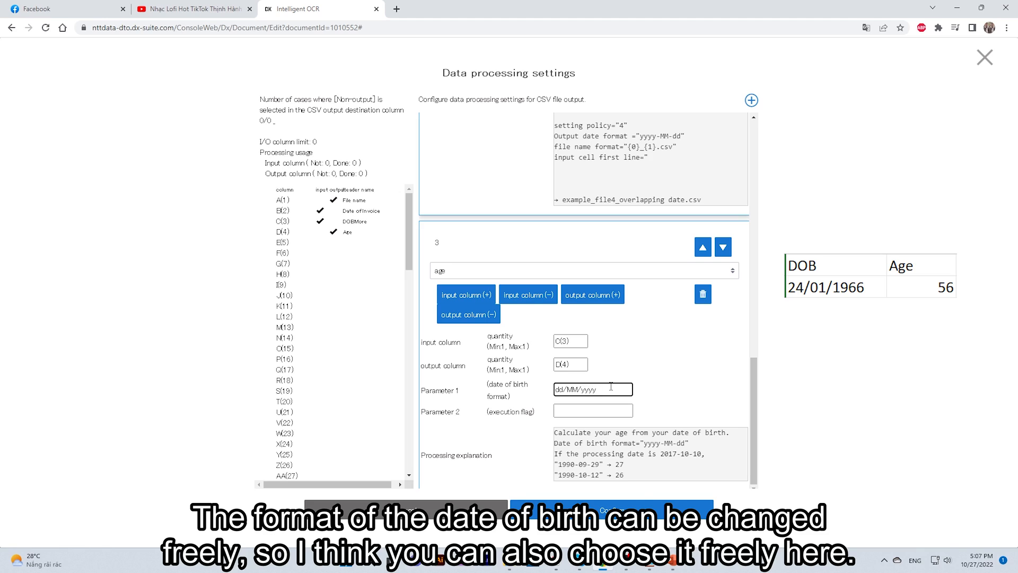
pyautogui.click(606, 508)
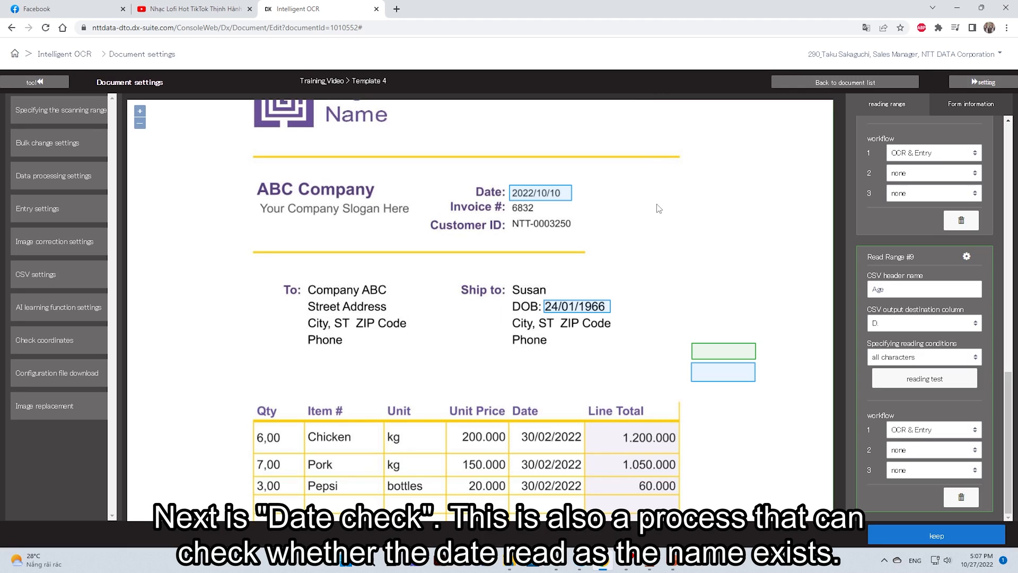
# Add a reading range around the Chicken row's date in the item table with the CSV header name "Date of Item".
pyautogui.scroll(-2, 658, 213)
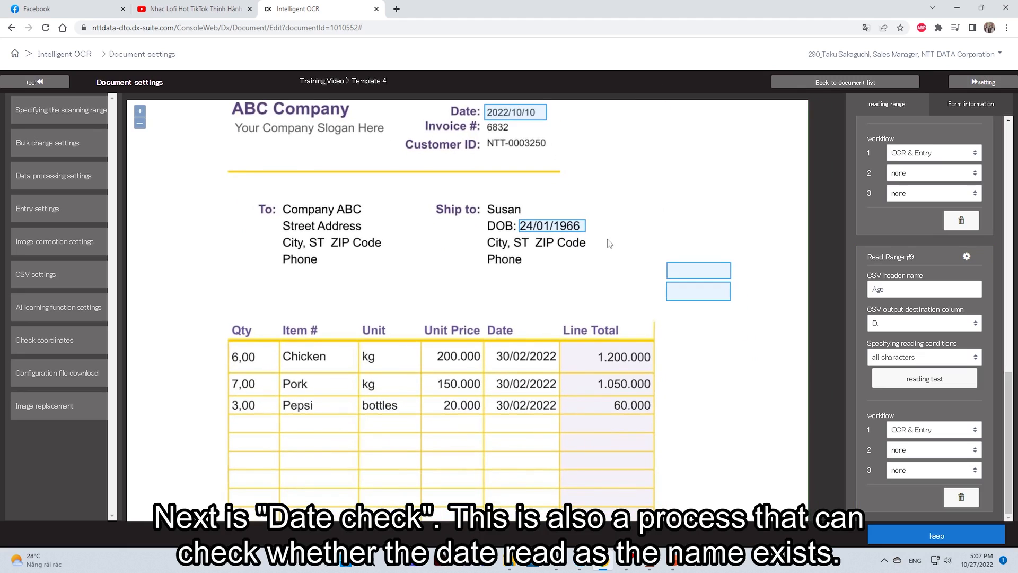
pyautogui.scroll(-1, 588, 257)
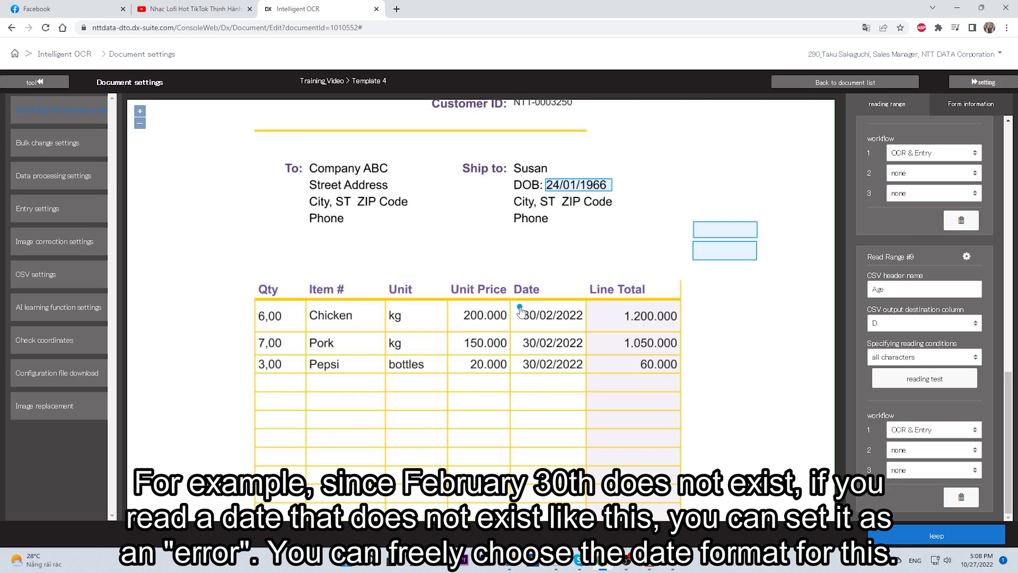
pyautogui.moveTo(531, 322); pyautogui.dragTo(585, 328)
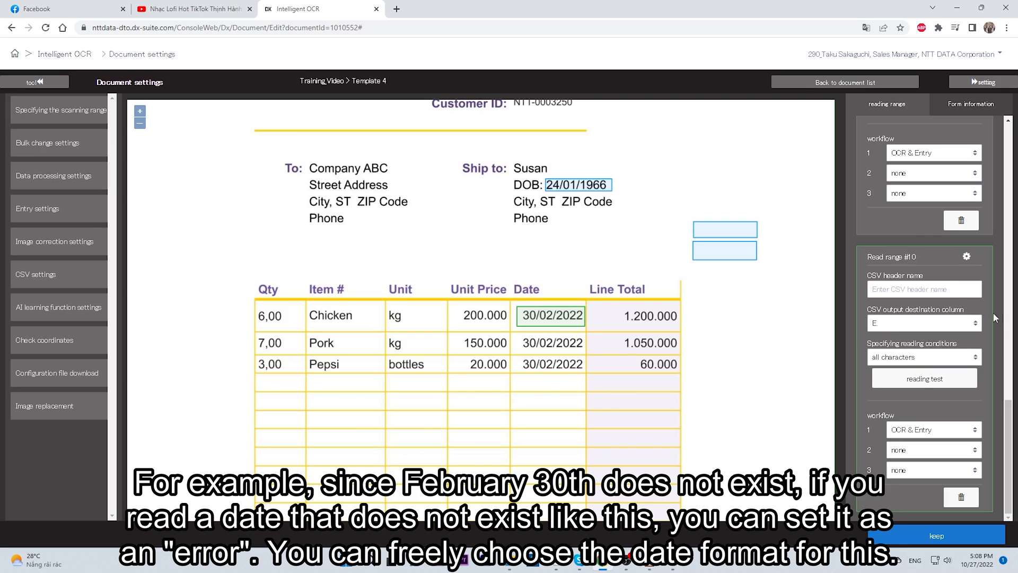
pyautogui.click(952, 295)
pyautogui.write('Date of Item')
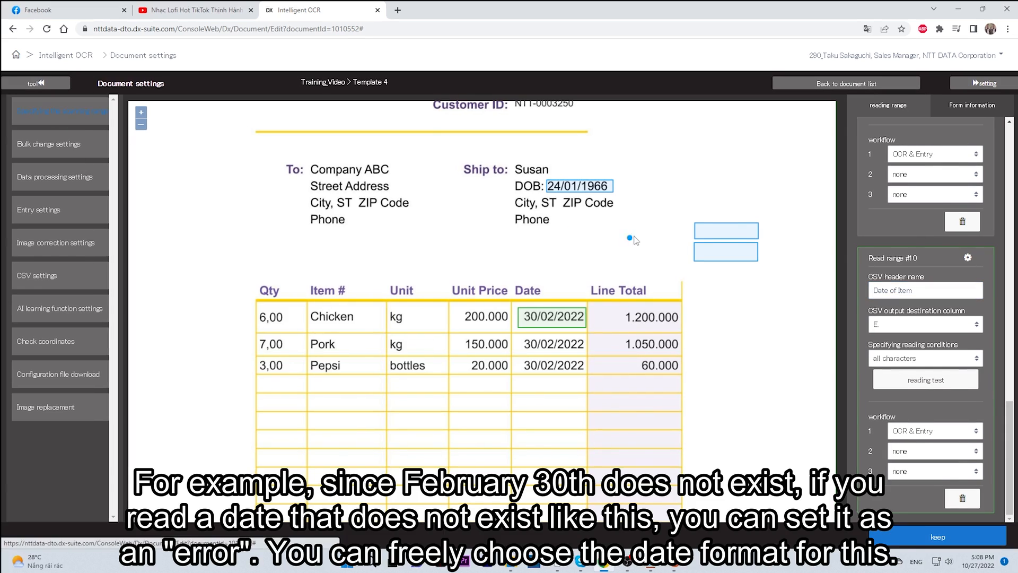
# Add a reading range on the blank area above the Age range with the CSV header name "Date check".
pyautogui.moveTo(691, 201); pyautogui.dragTo(758, 220)
pyautogui.click(917, 289)
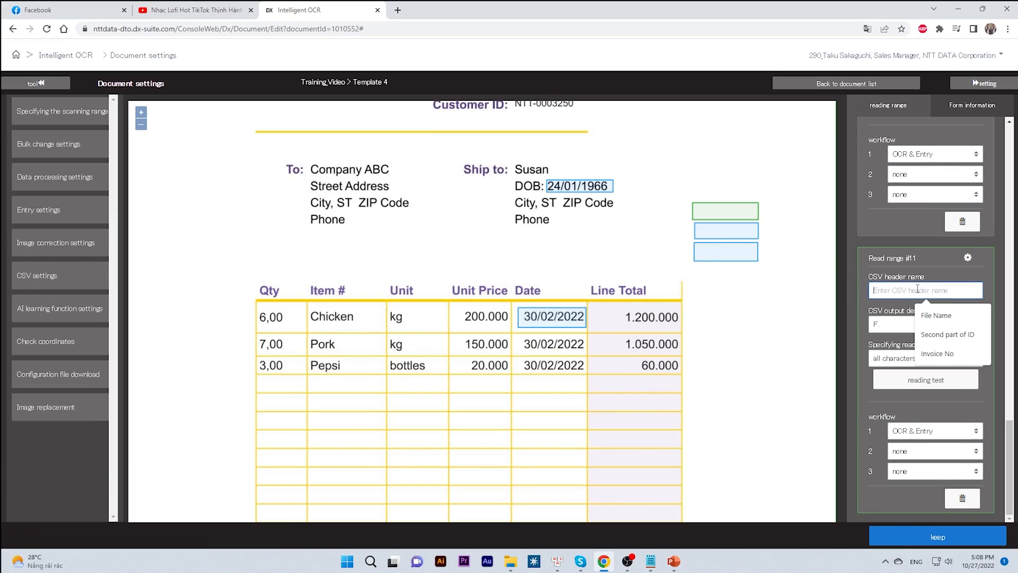
pyautogui.write('Date check')
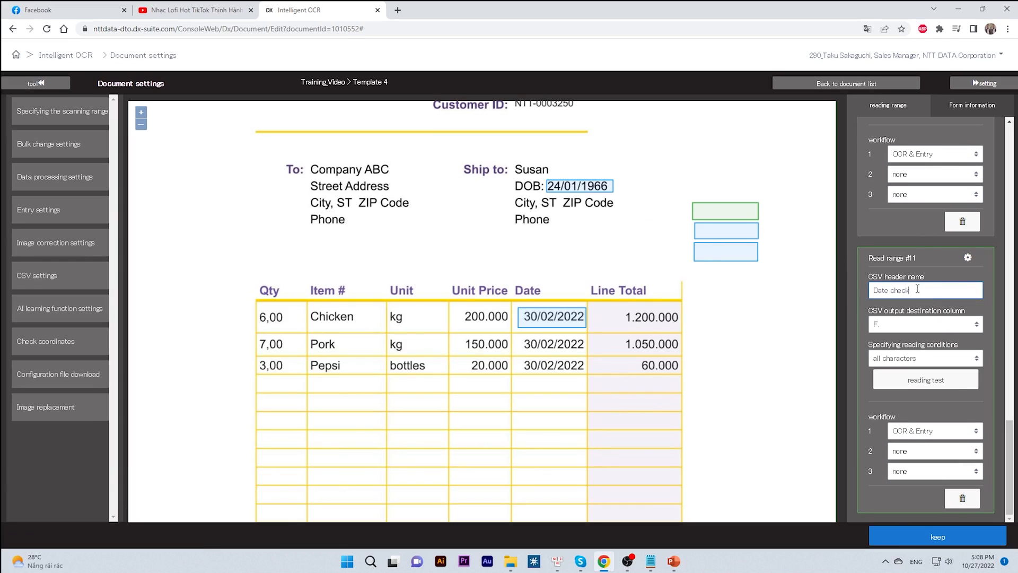
# Add a fourth process to the data processing settings and set its type to date check.
pyautogui.click(31, 177)
pyautogui.scroll(-1, 689, 329)
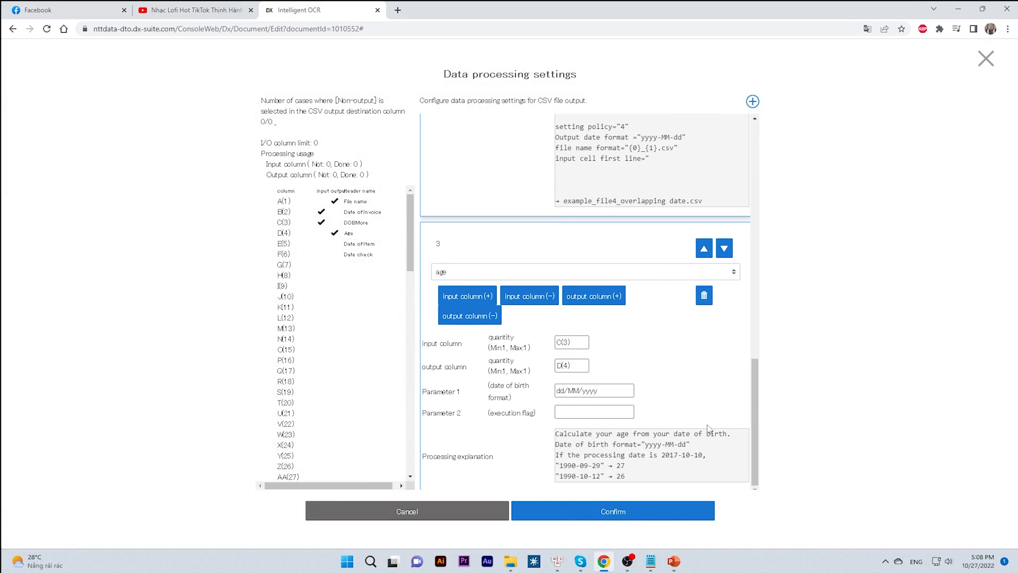
pyautogui.click(752, 102)
pyautogui.scroll(-1, 671, 390)
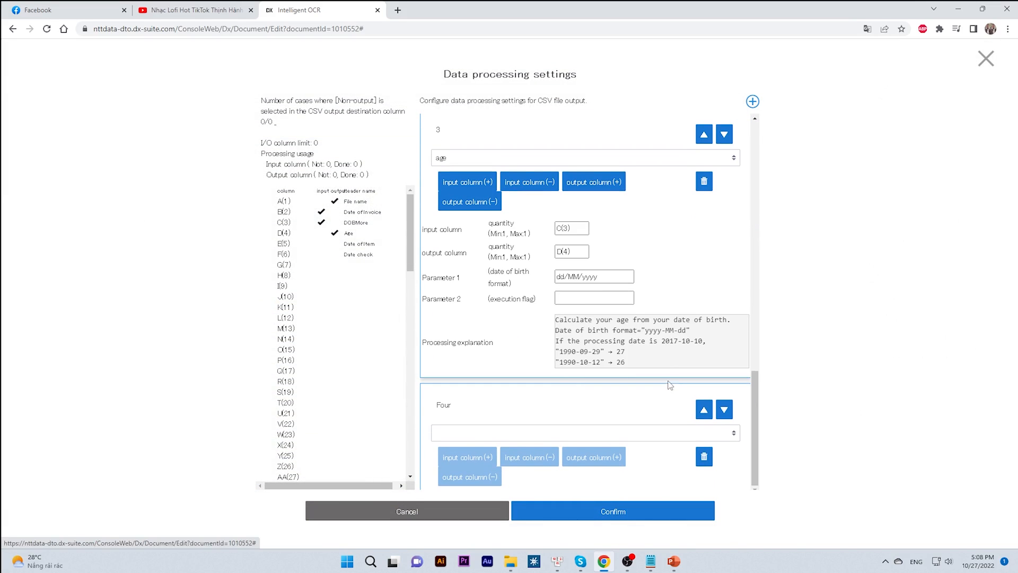
pyautogui.click(715, 433)
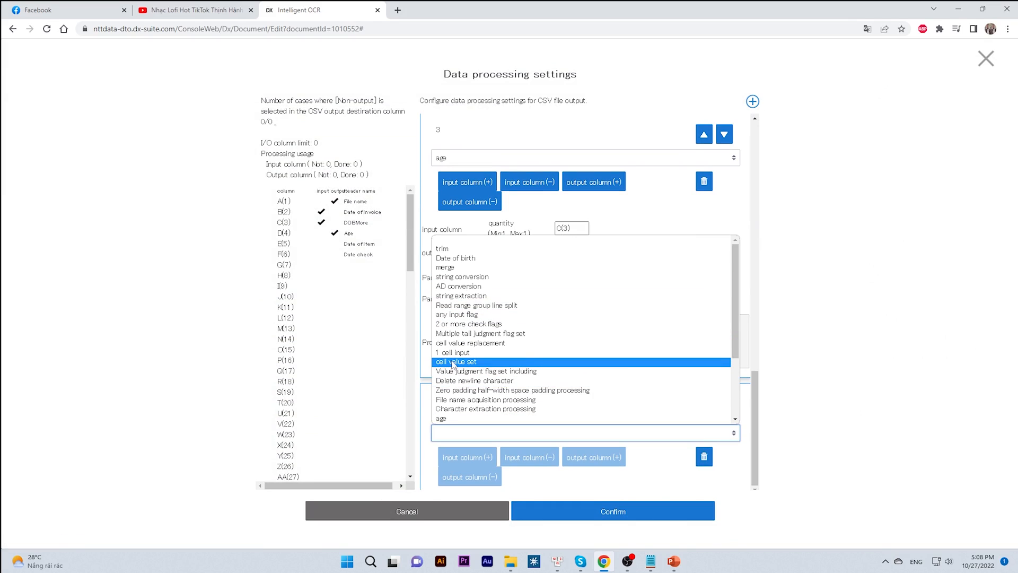
pyautogui.press('d')
pyautogui.press('d')
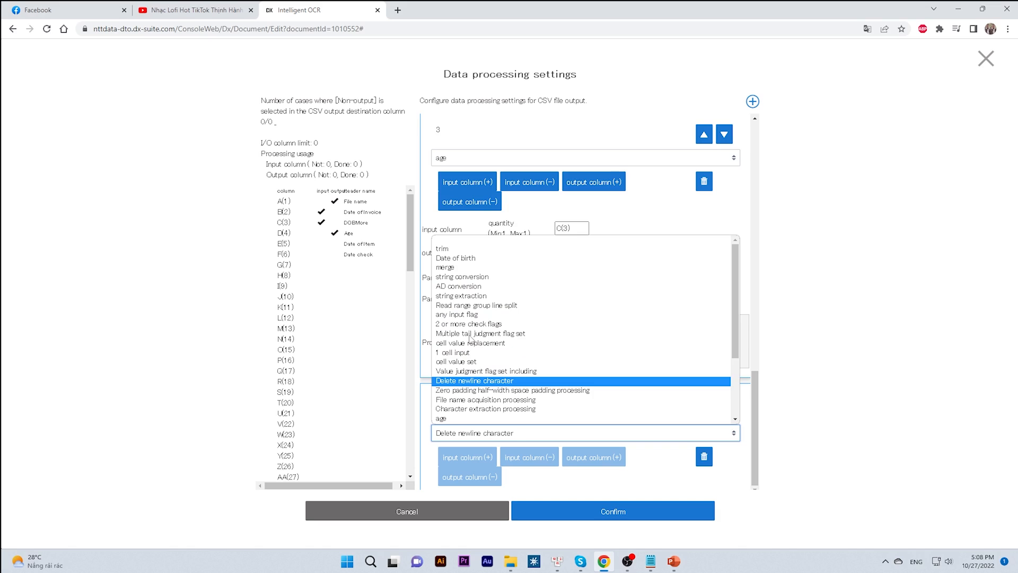
pyautogui.press('d')
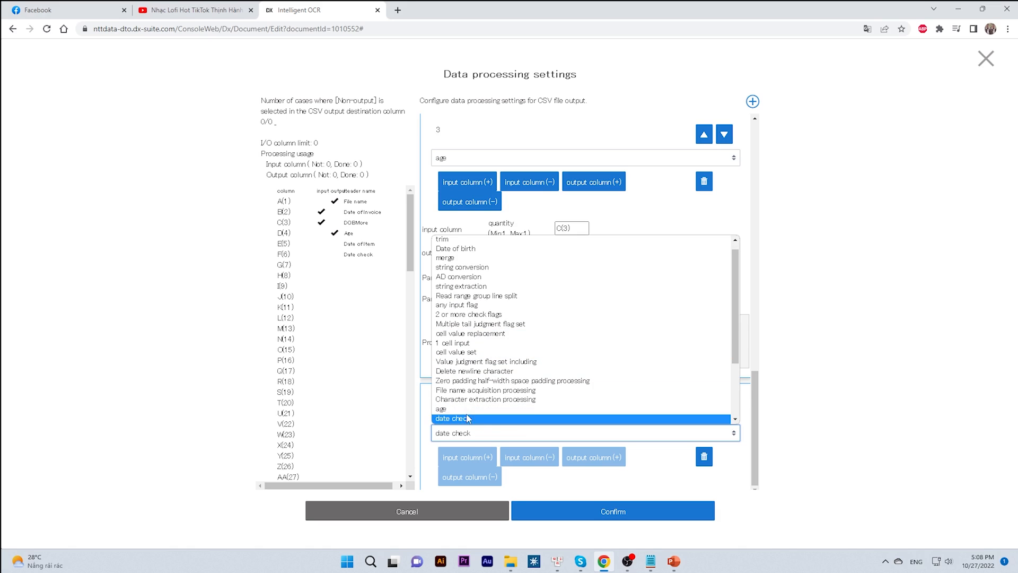
pyautogui.scroll(-1, 479, 387)
pyautogui.scroll(-2, 479, 387)
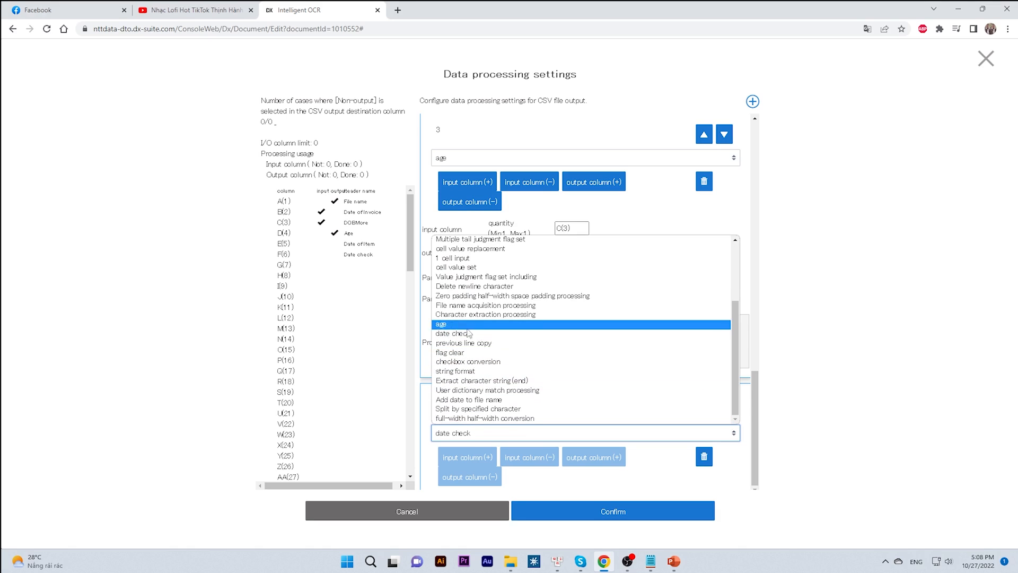
pyautogui.click(469, 334)
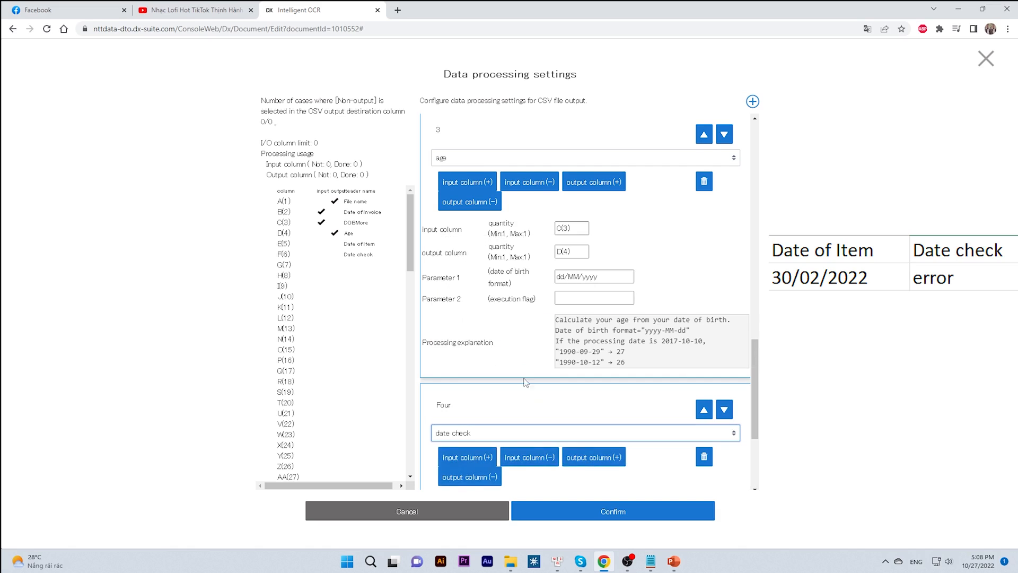
# Set the date check's input column to E(5), output column to F(6) and date format to dd/MM/yyyy, and fill in the error date parameter.
pyautogui.scroll(-3, 566, 281)
pyautogui.click(579, 333)
pyautogui.write('e')
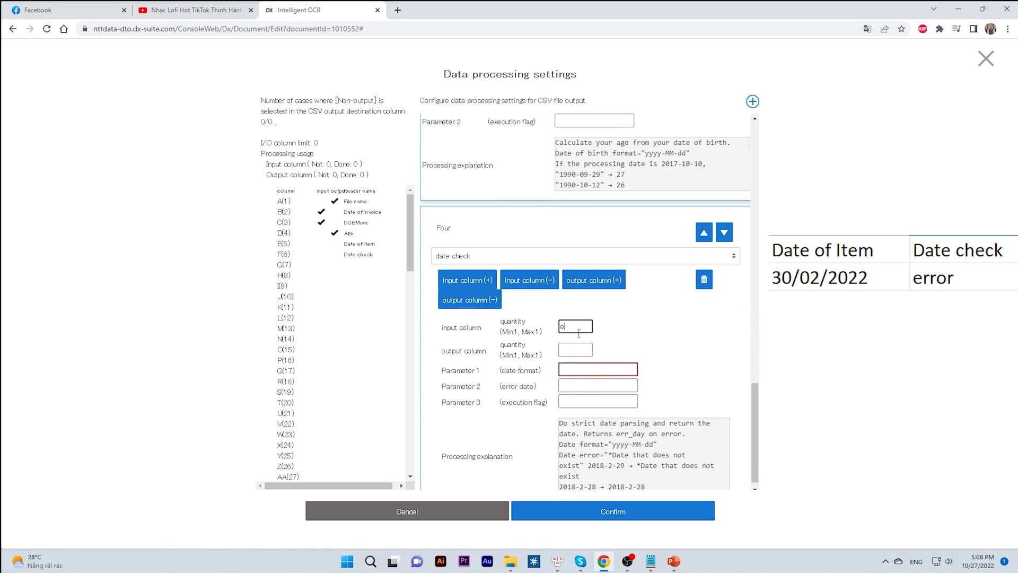
pyautogui.click(581, 381)
pyautogui.click(573, 350)
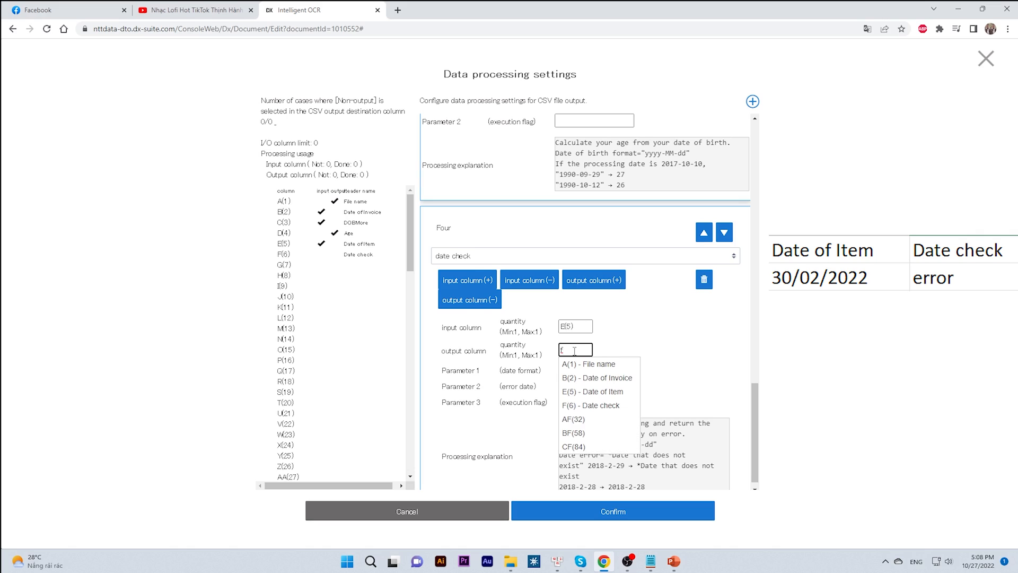
pyautogui.click(588, 405)
pyautogui.click(581, 374)
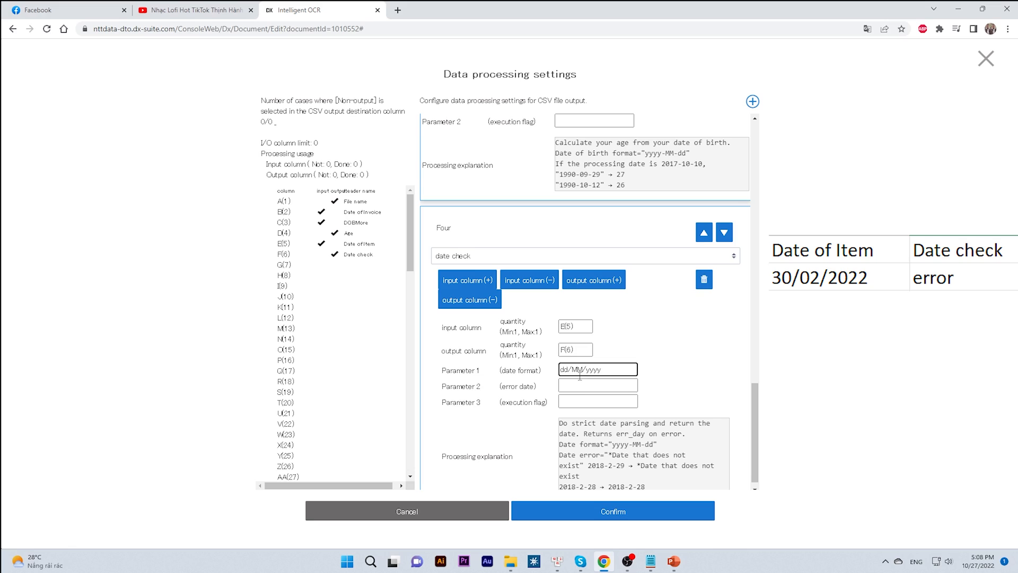
pyautogui.click(584, 388)
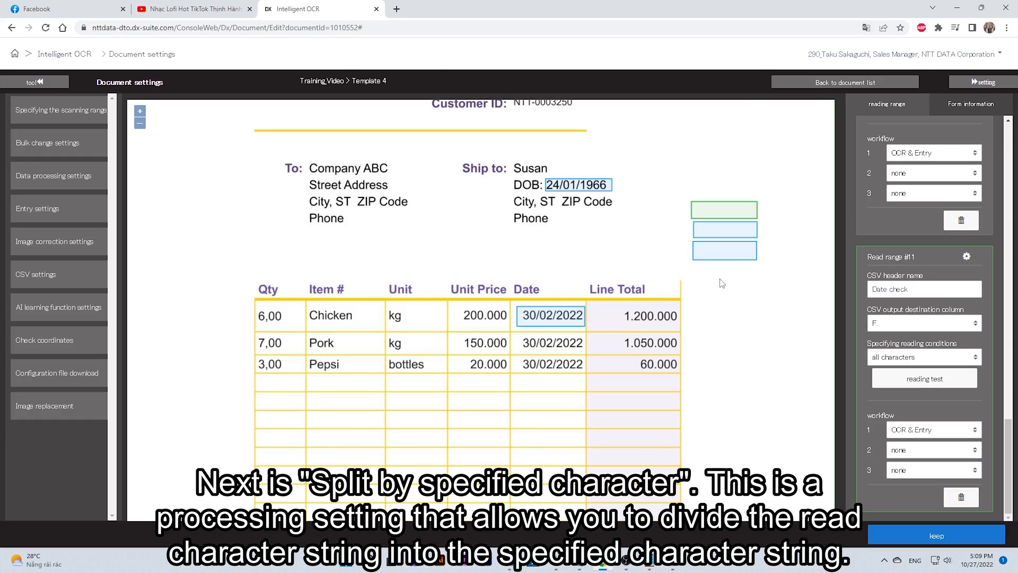
# Add a reading range around the customer ID value in the invoice header with the CSV header name "Customer ID".
pyautogui.scroll(2, 631, 249)
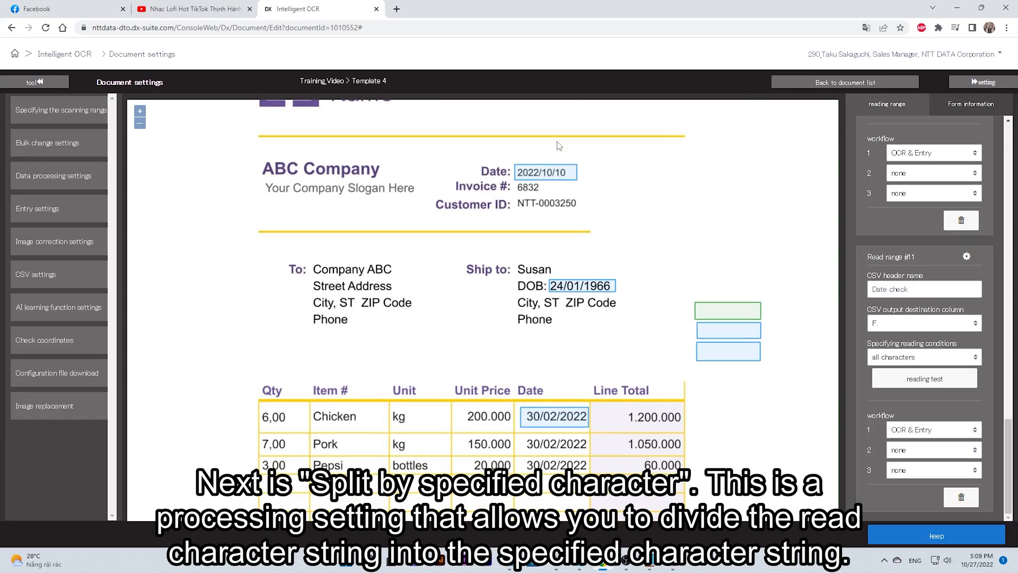
pyautogui.click(59, 118)
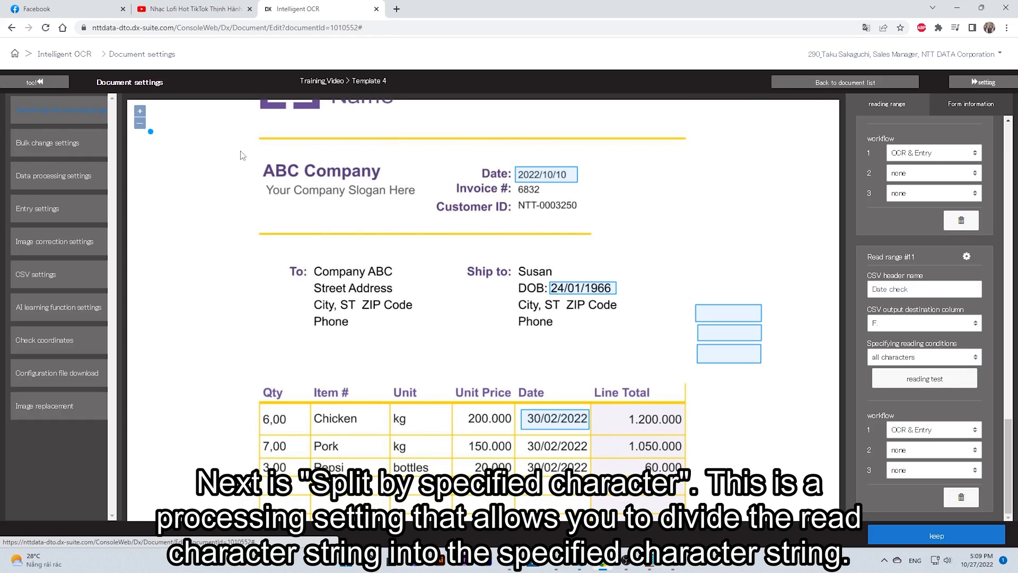
pyautogui.moveTo(515, 197); pyautogui.dragTo(583, 212)
pyautogui.click(583, 213)
pyautogui.click(901, 290)
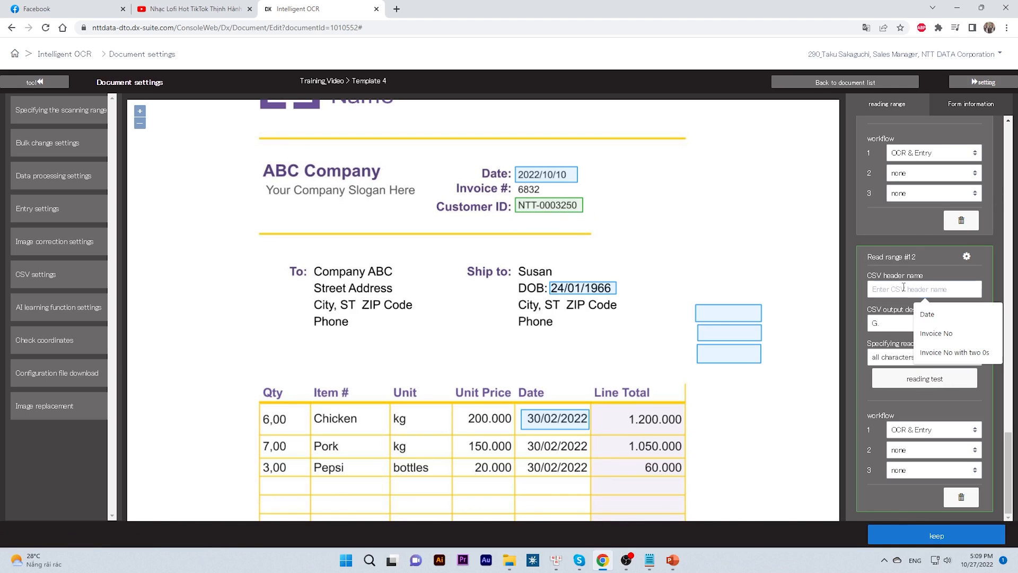
pyautogui.write('Cu')
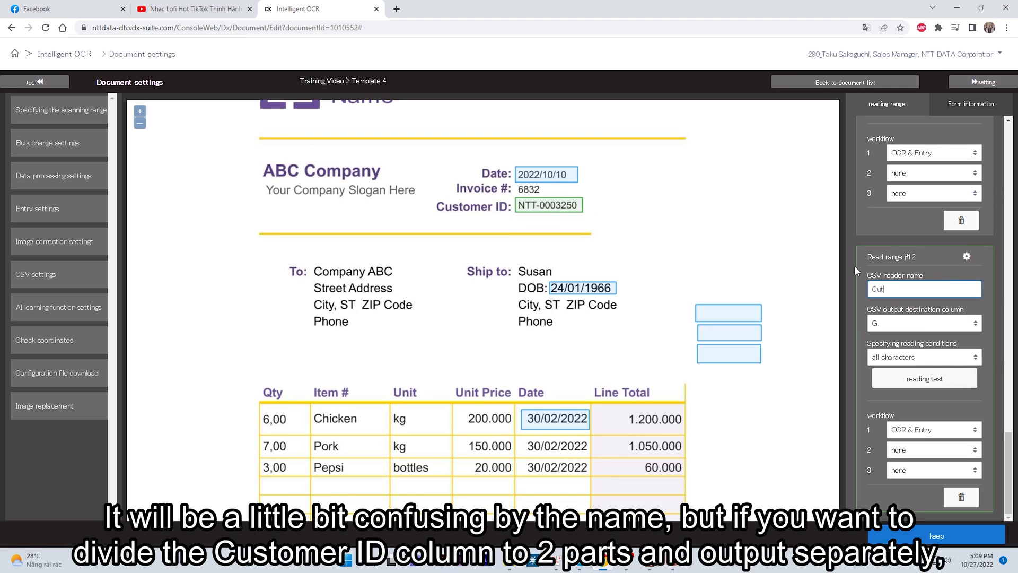
pyautogui.write('stomer ID')
# Add a reading range on the blank area above the Date check range with the CSV header name "First part of ID".
pyautogui.click(96, 118)
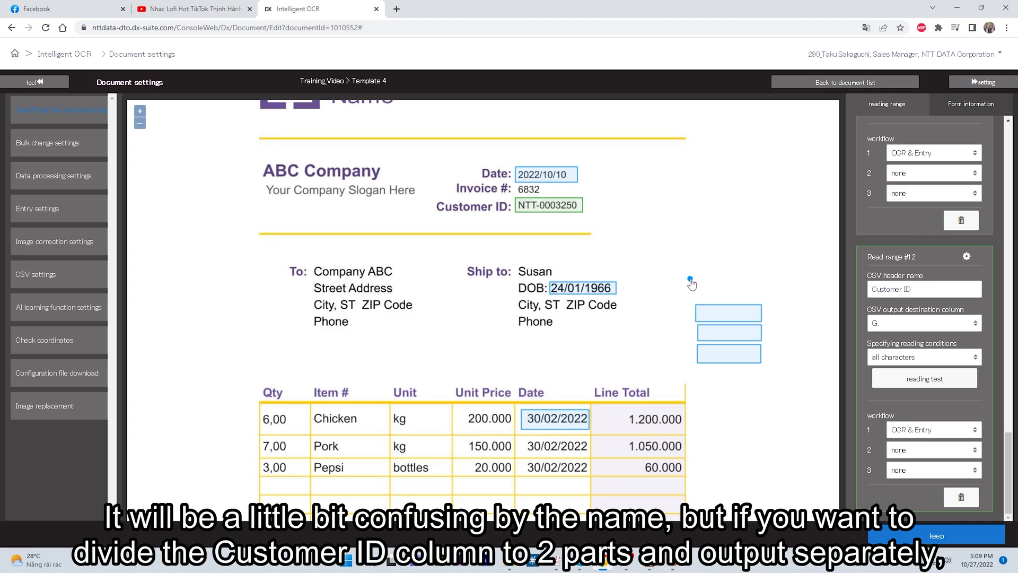
pyautogui.moveTo(698, 285); pyautogui.dragTo(762, 300)
pyautogui.click(919, 295)
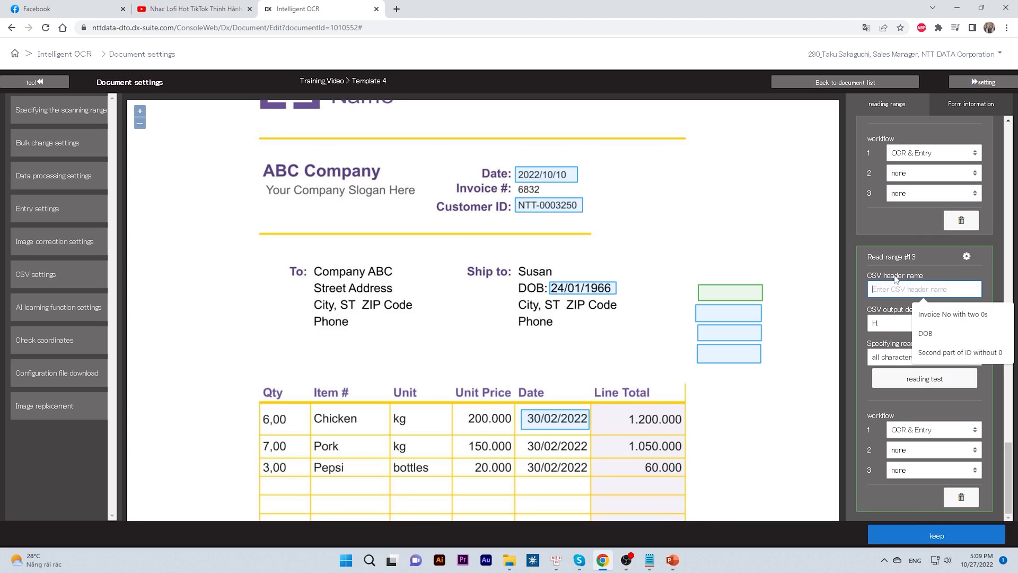
pyautogui.write('First part of ID')
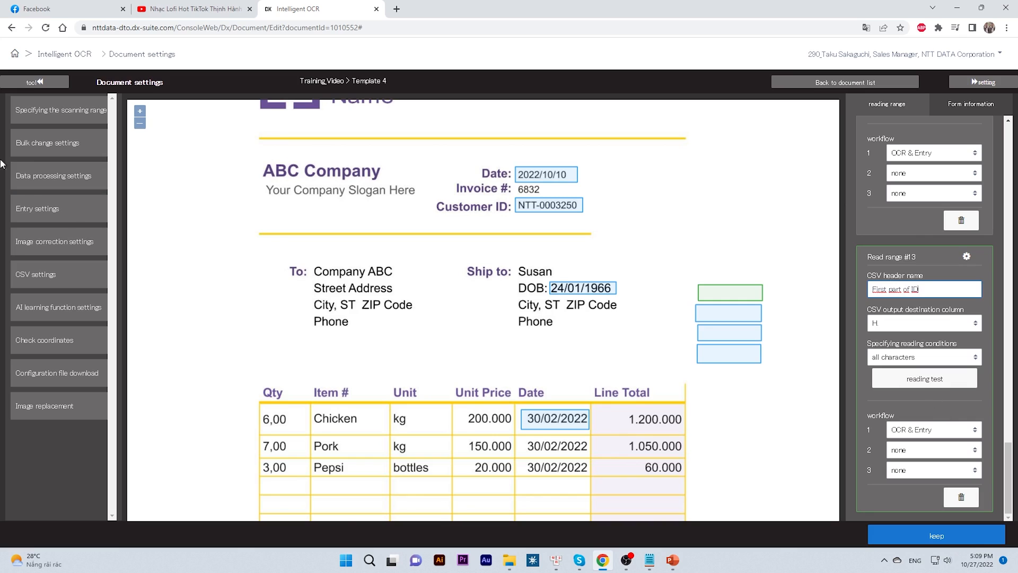
# Add a reading range on the blank area above the First part of ID range with the CSV header name "Second part of ID".
pyautogui.click(64, 110)
pyautogui.moveTo(698, 266); pyautogui.dragTo(757, 279)
pyautogui.click(869, 289)
pyautogui.write('Second')
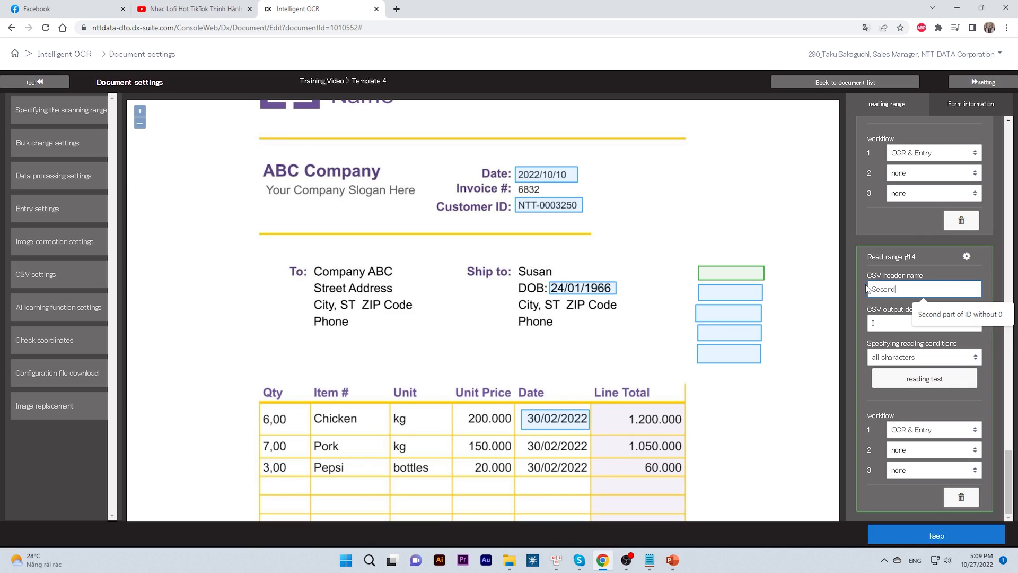
pyautogui.write(' part of ID')
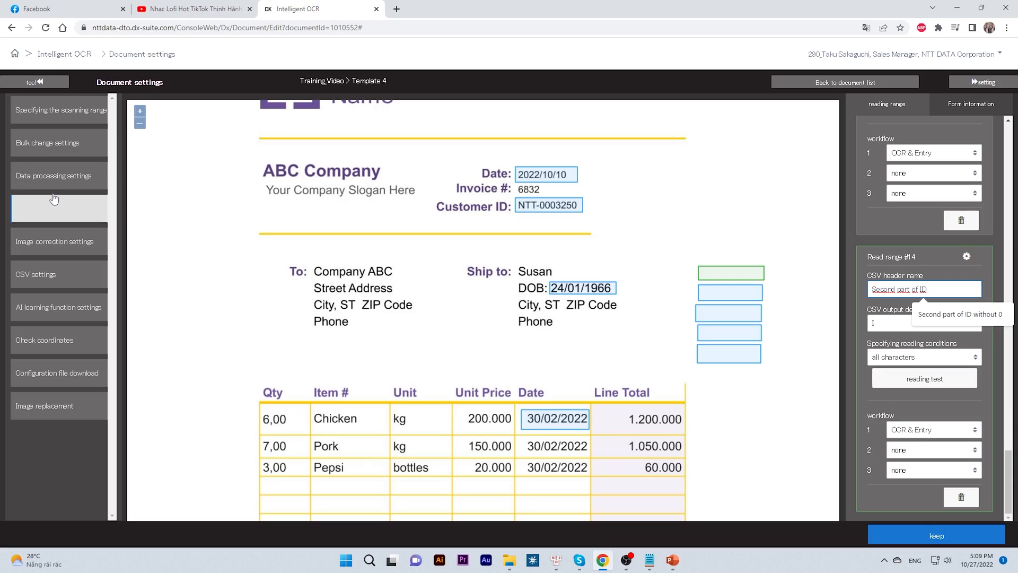
# Add a fifth process to the data processing settings and set its type to Split by specified character.
pyautogui.click(54, 178)
pyautogui.scroll(-1, 595, 317)
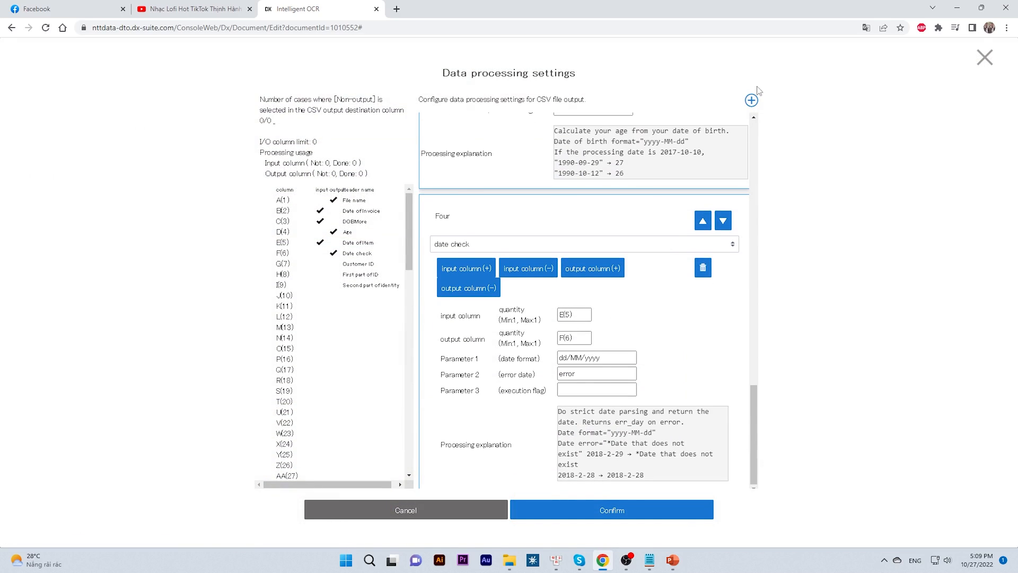
pyautogui.click(751, 100)
pyautogui.click(552, 432)
pyautogui.press('s')
pyautogui.press('s')
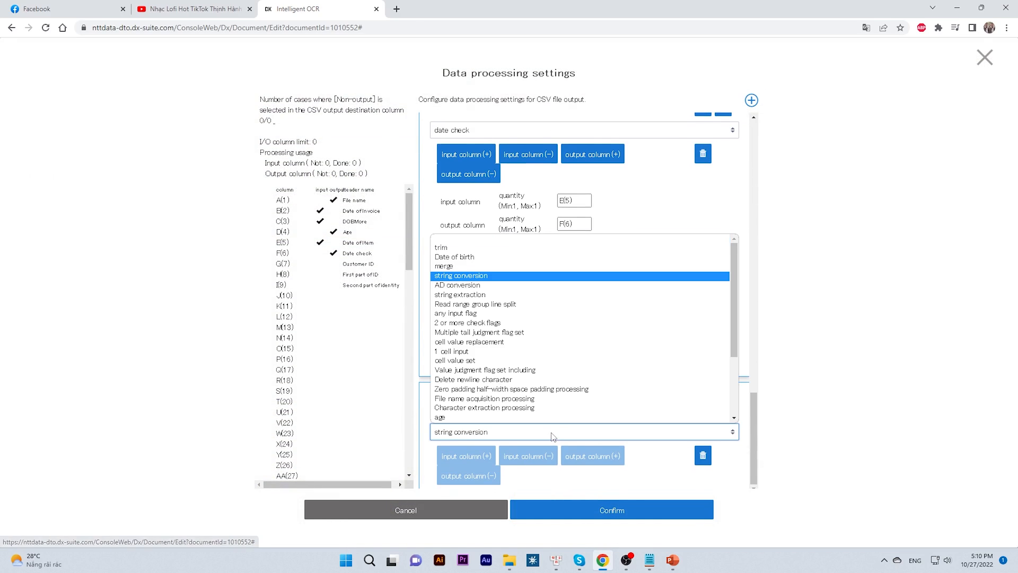
pyautogui.press('s')
pyautogui.press('s')
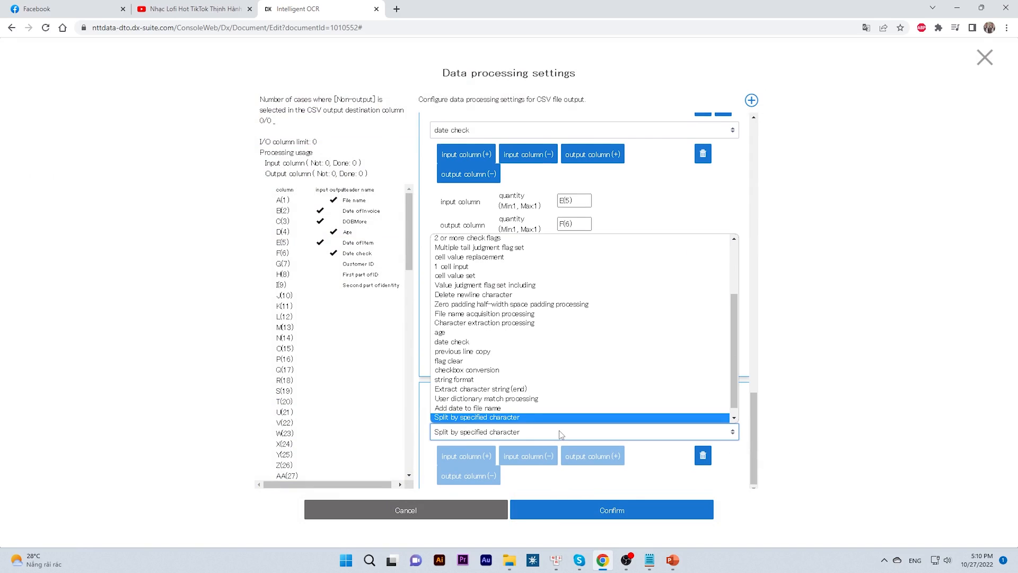
pyautogui.click(509, 417)
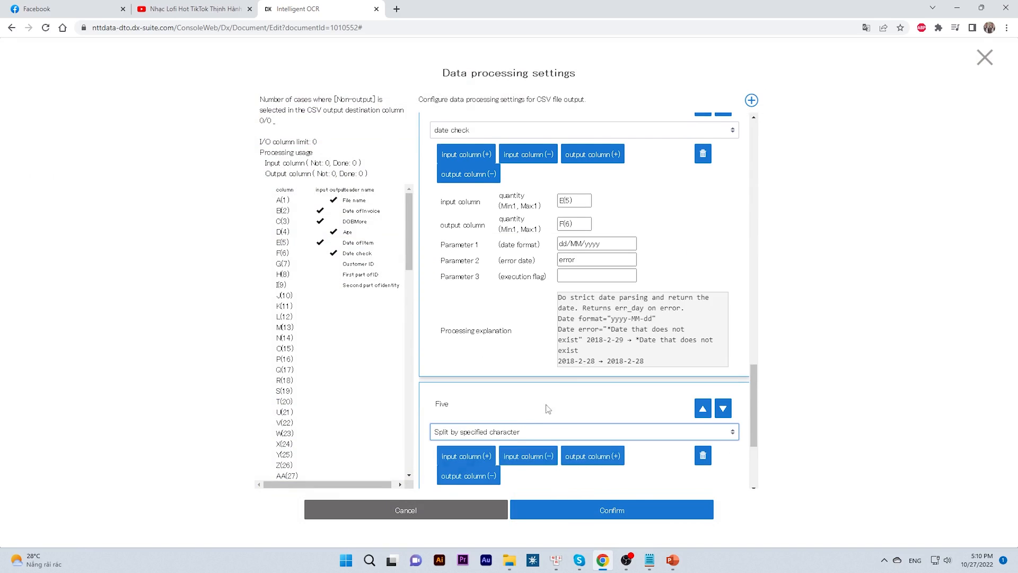
# Set the input column of the split process to G(7), the Customer ID.
pyautogui.scroll(-3, 562, 330)
pyautogui.click(569, 310)
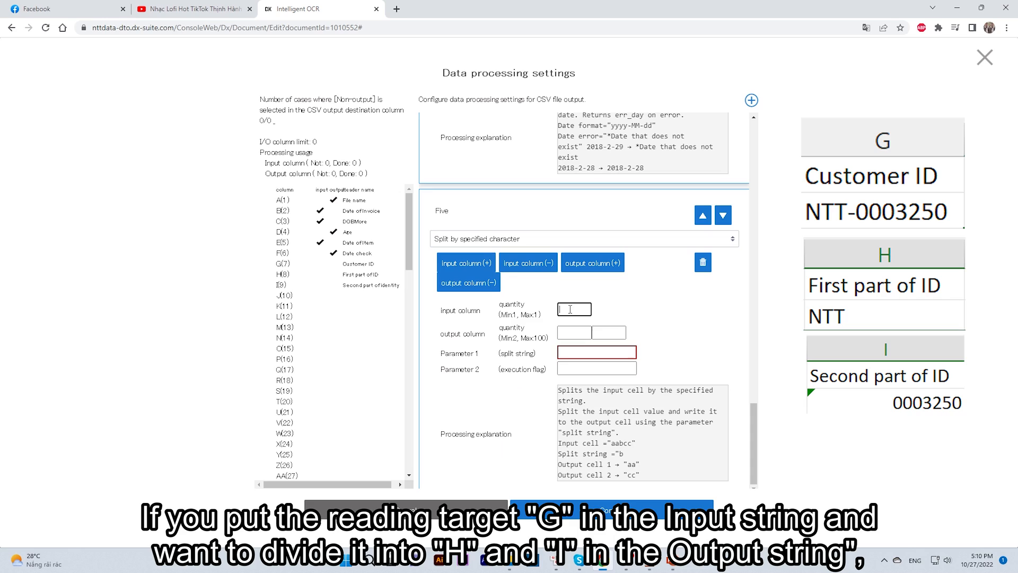
pyautogui.write('g')
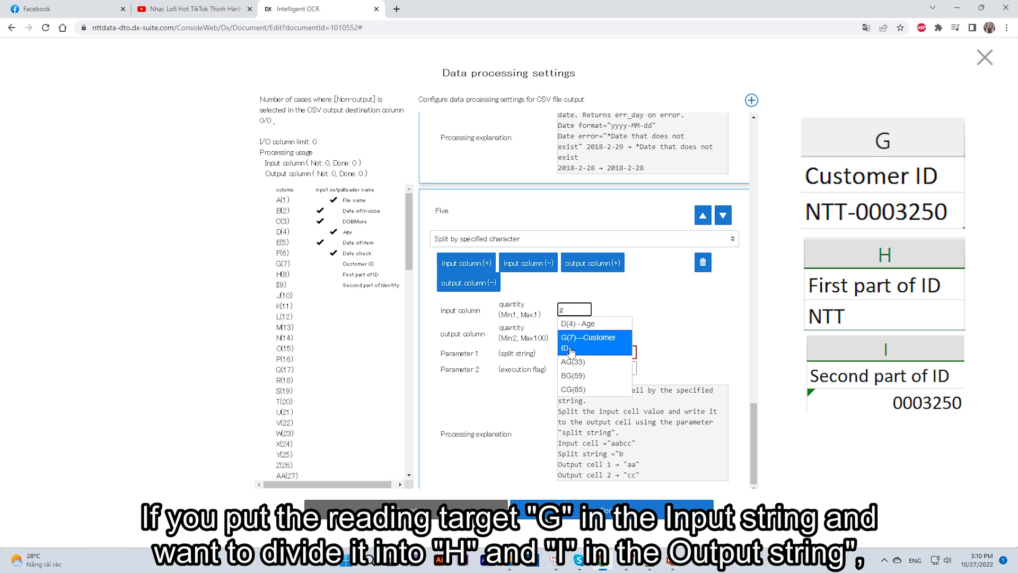
pyautogui.click(583, 341)
# Set the split process's output columns to H(8) and I(9) and its split string to "-".
pyautogui.click(583, 332)
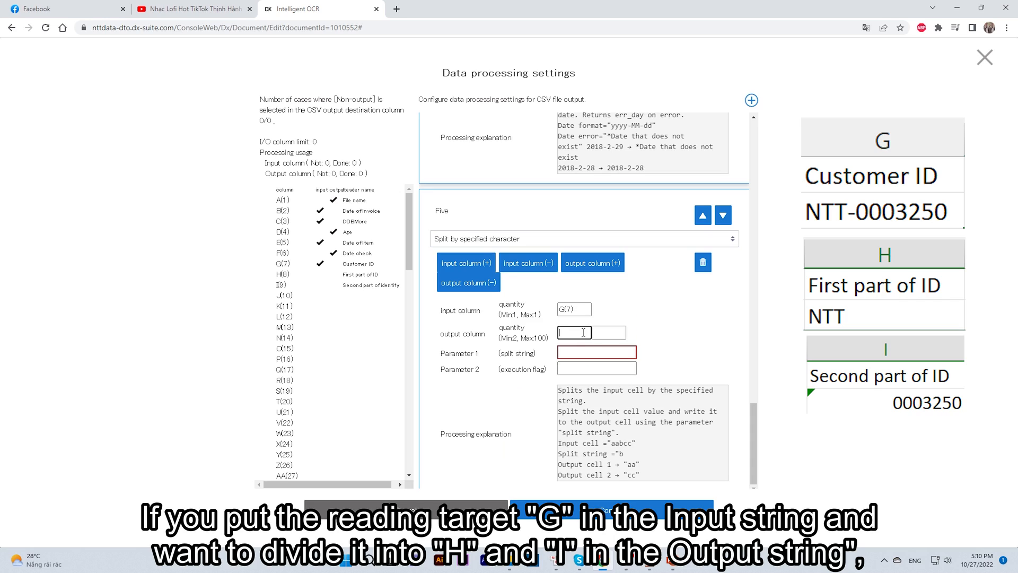
pyautogui.write('h')
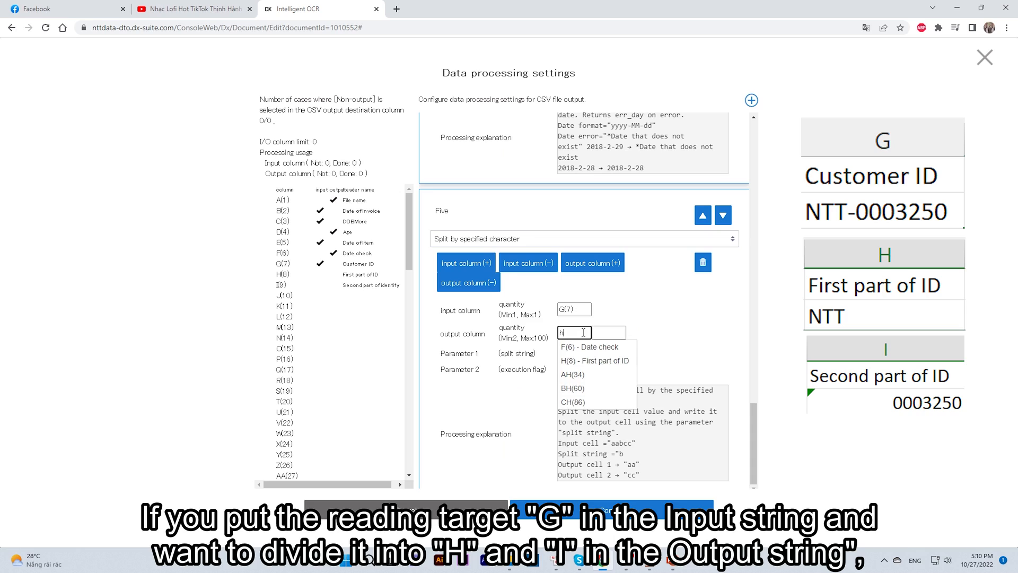
pyautogui.click(573, 349)
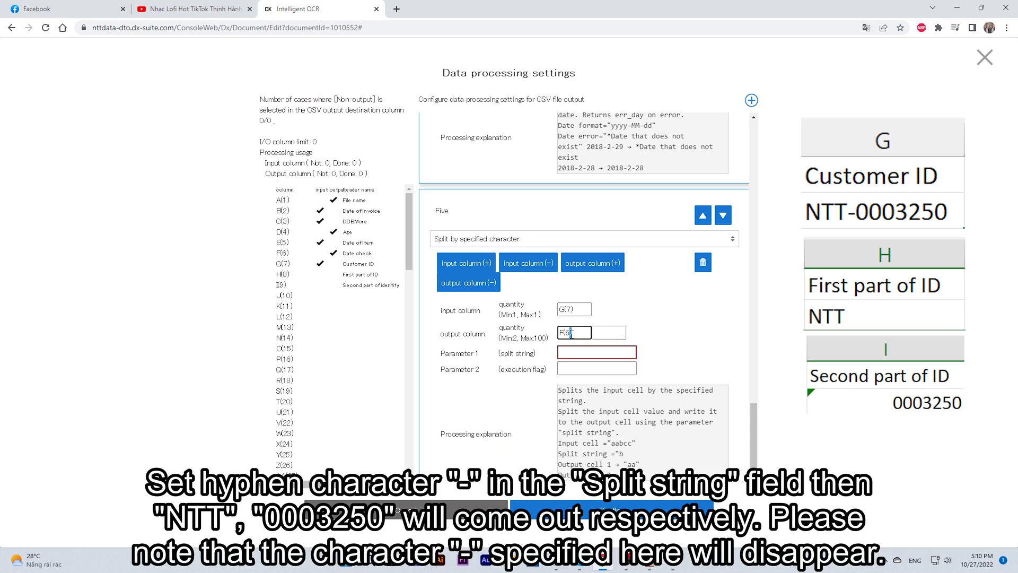
pyautogui.tripleClick(571, 333)
pyautogui.write('g')
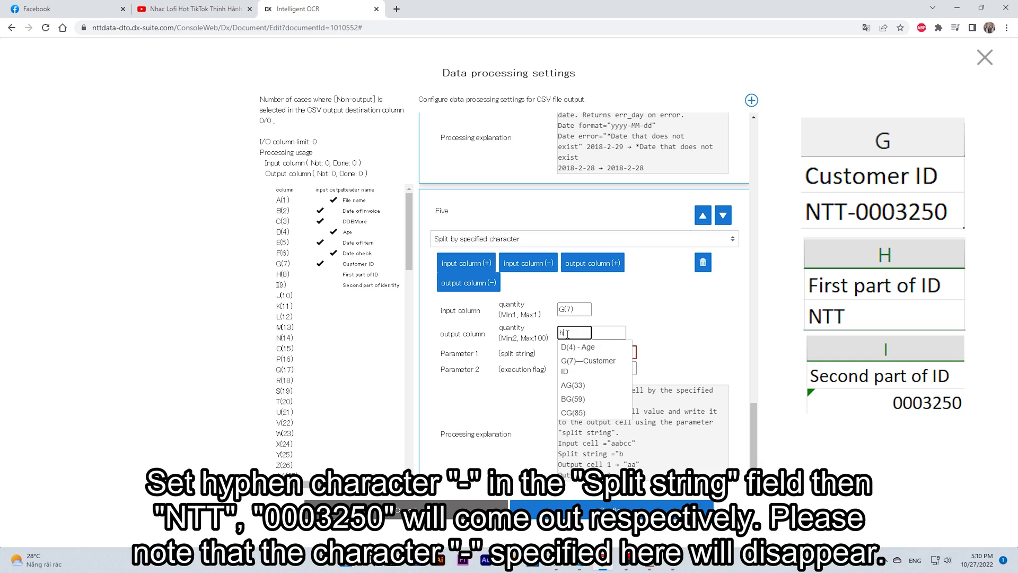
pyautogui.click(585, 364)
pyautogui.click(609, 334)
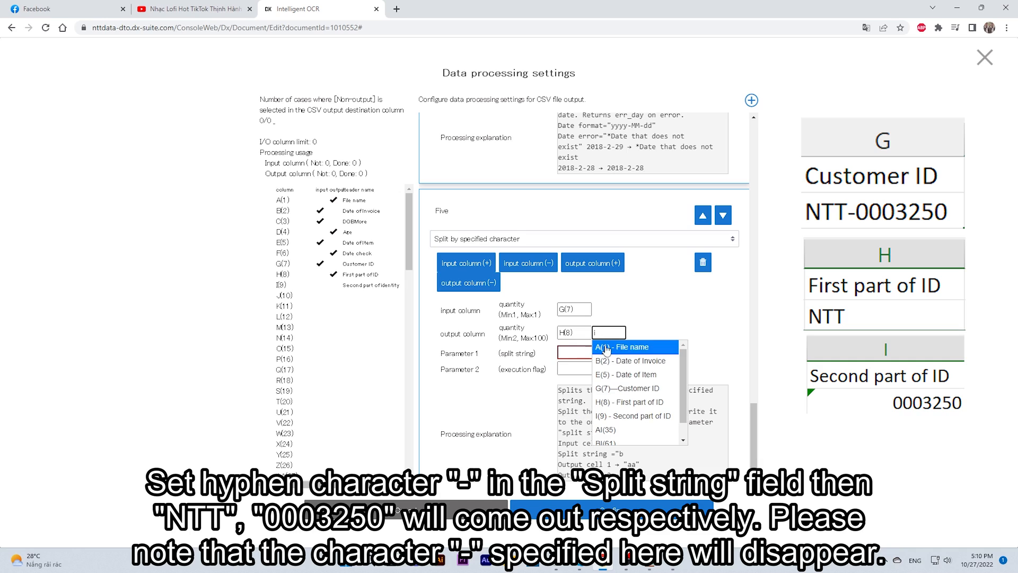
pyautogui.click(619, 418)
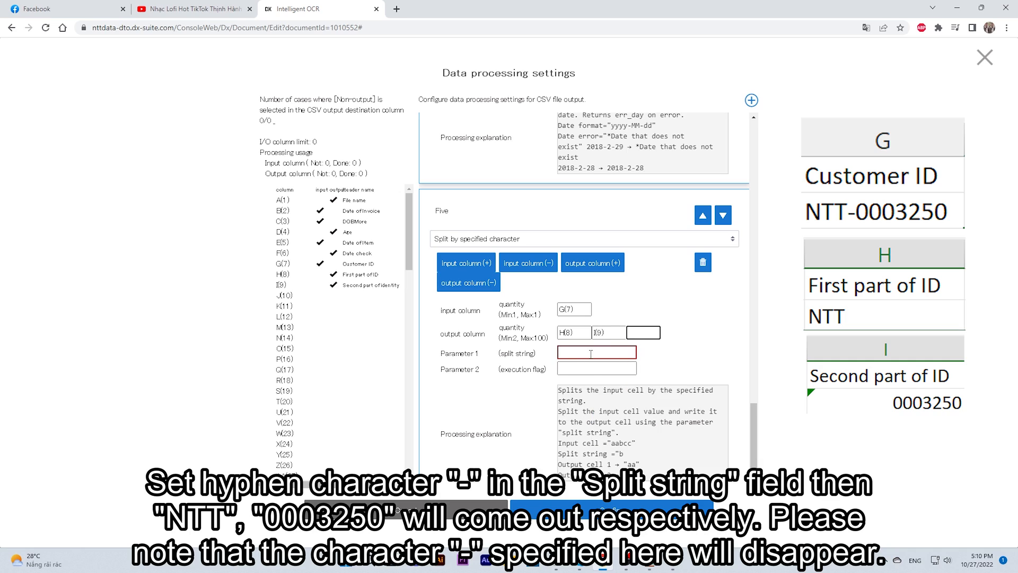
pyautogui.click(591, 354)
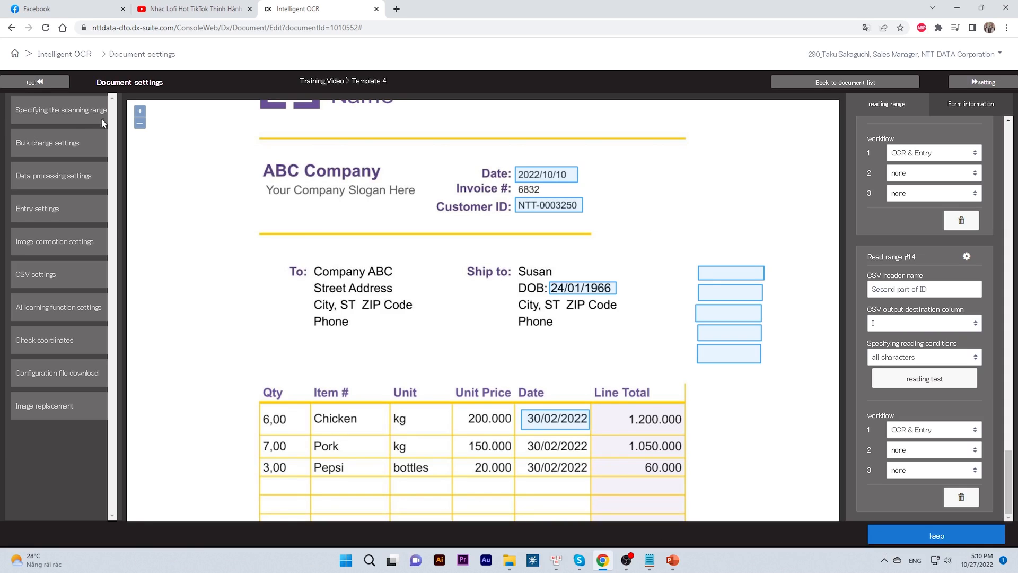
# Add a reading range around the invoice number value in the header with the CSV header name "Invoice No".
pyautogui.scroll(2, 539, 189)
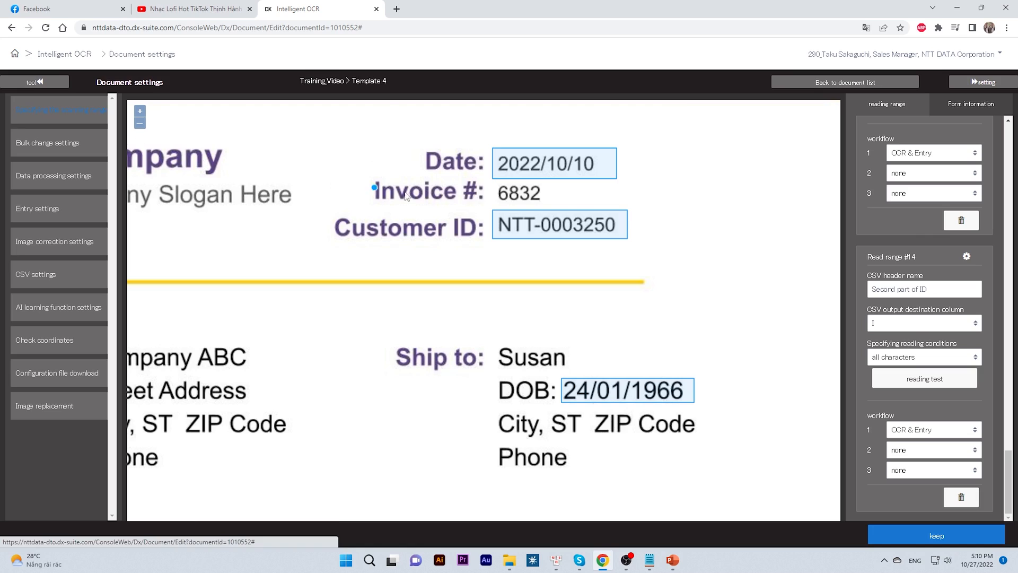
pyautogui.moveTo(493, 188); pyautogui.dragTo(561, 206)
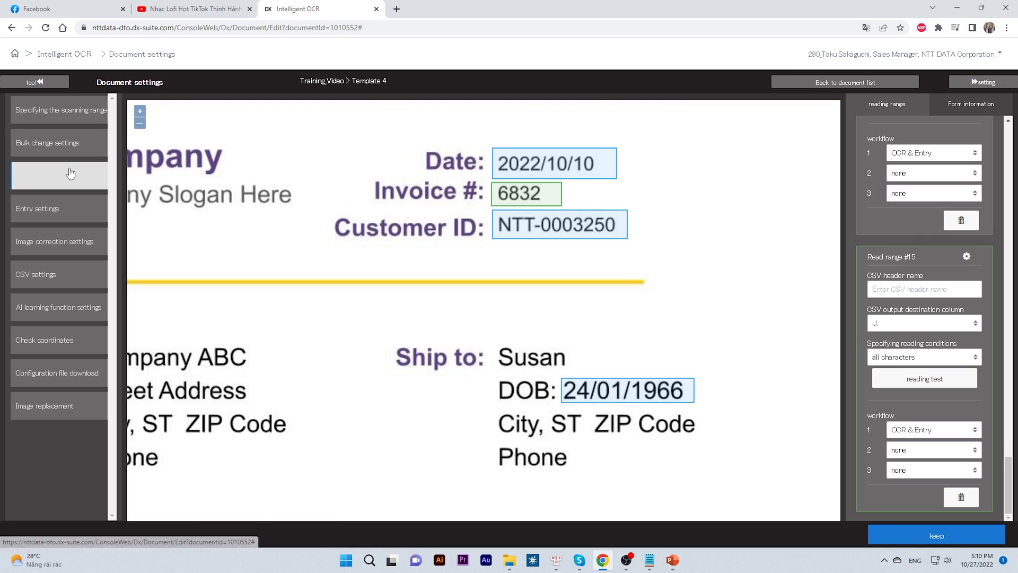
pyautogui.click(901, 289)
pyautogui.write('I')
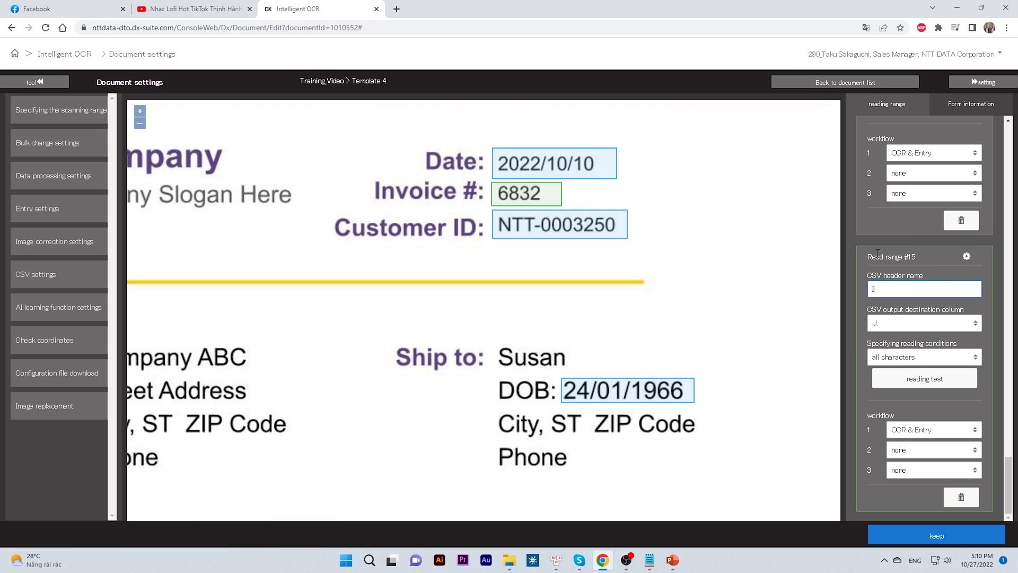
pyautogui.write('nvoice no')
# Add a reading range on the blank area above the Second part of ID range with the CSV header name "Invoice No with 2 0s".
pyautogui.scroll(-5, 663, 265)
pyautogui.scroll(3, 635, 259)
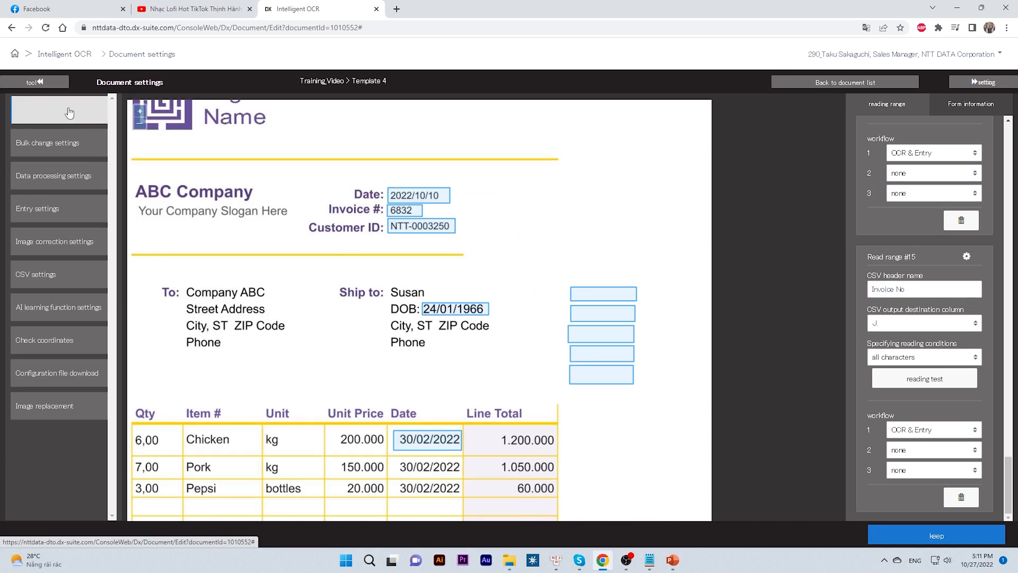
pyautogui.moveTo(570, 271); pyautogui.dragTo(634, 282)
pyautogui.click(916, 287)
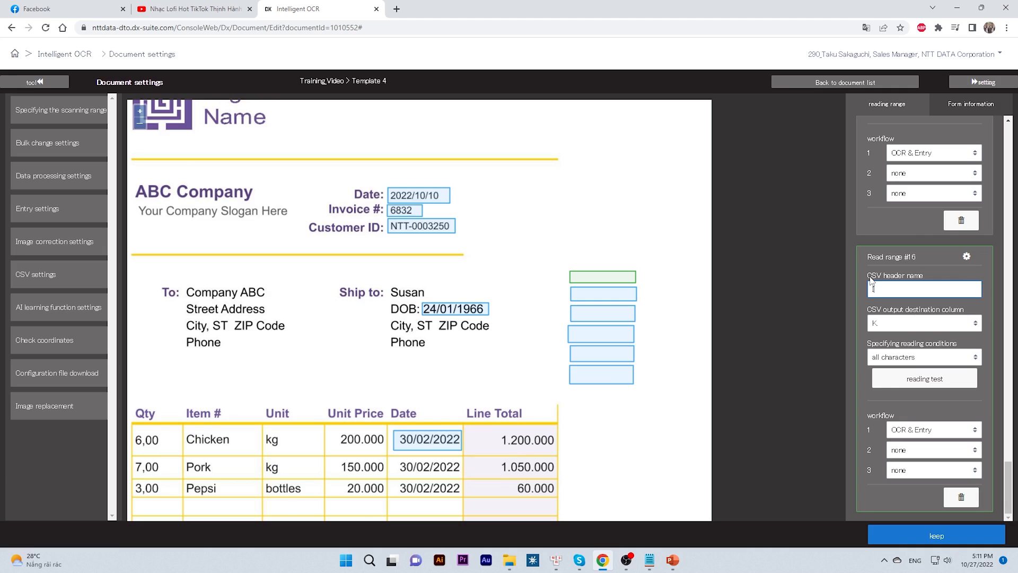
pyautogui.write('Invoice No ww')
pyautogui.press('BackSpace')
pyautogui.write('ith 20s')
# Add a sixth process to the data processing settings and set its type to Zero padding half-width space padding processing.
pyautogui.click(53, 176)
pyautogui.scroll(-1, 665, 329)
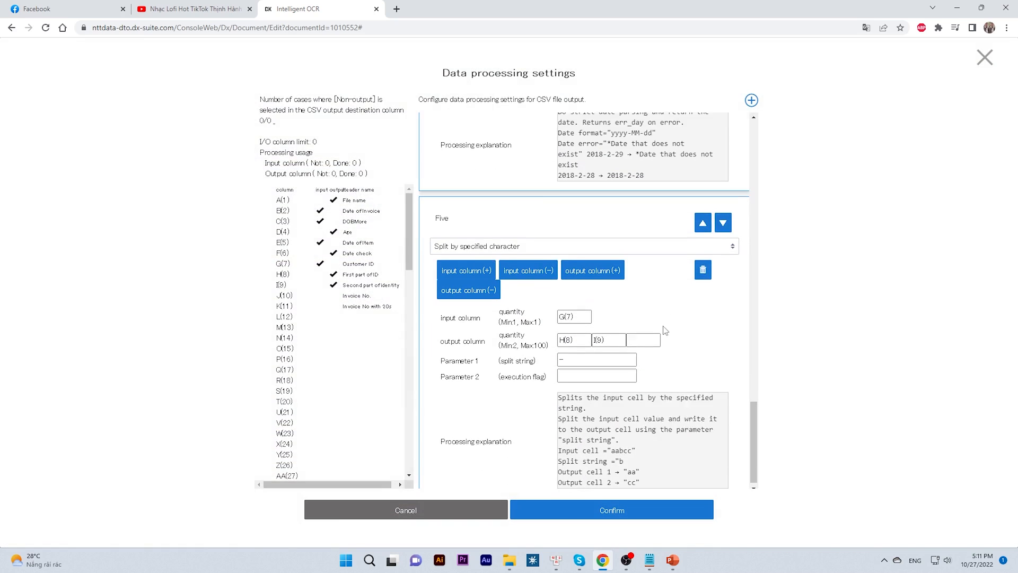
pyautogui.click(751, 100)
pyautogui.click(551, 431)
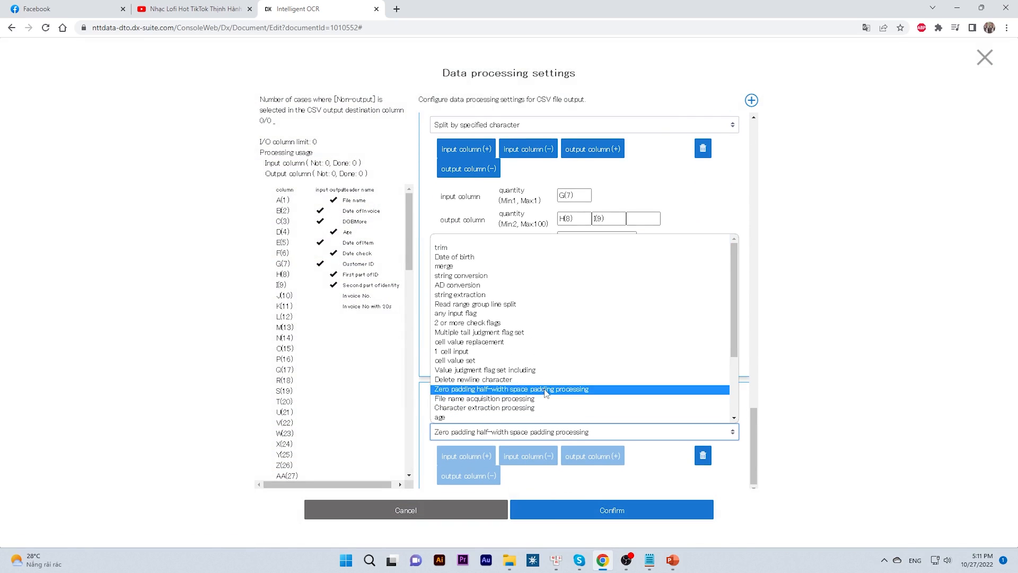
pyautogui.click(516, 389)
# Set the zero padding process's input column to J(10) and its output column to K(11).
pyautogui.scroll(-4, 578, 297)
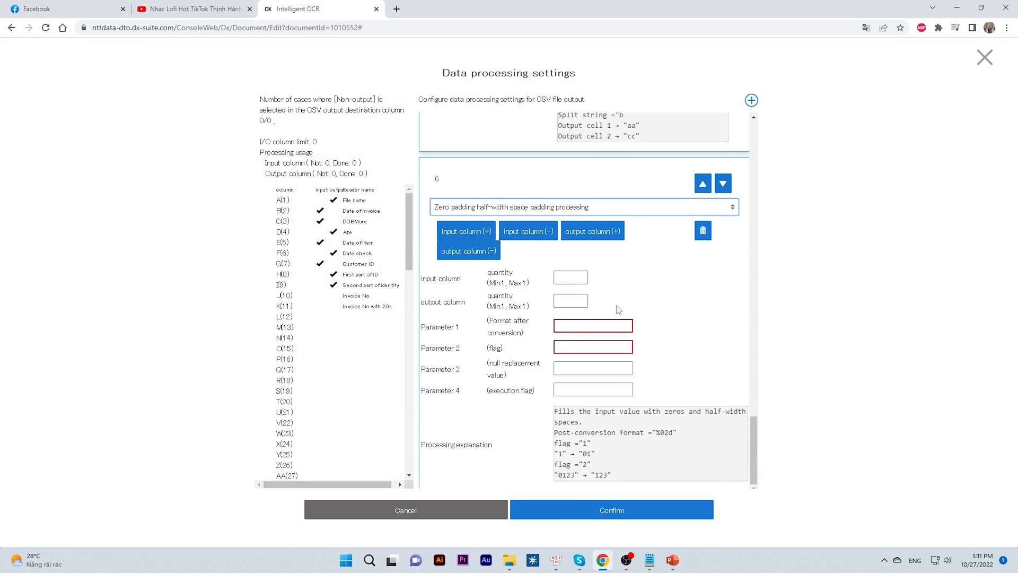
pyautogui.click(573, 277)
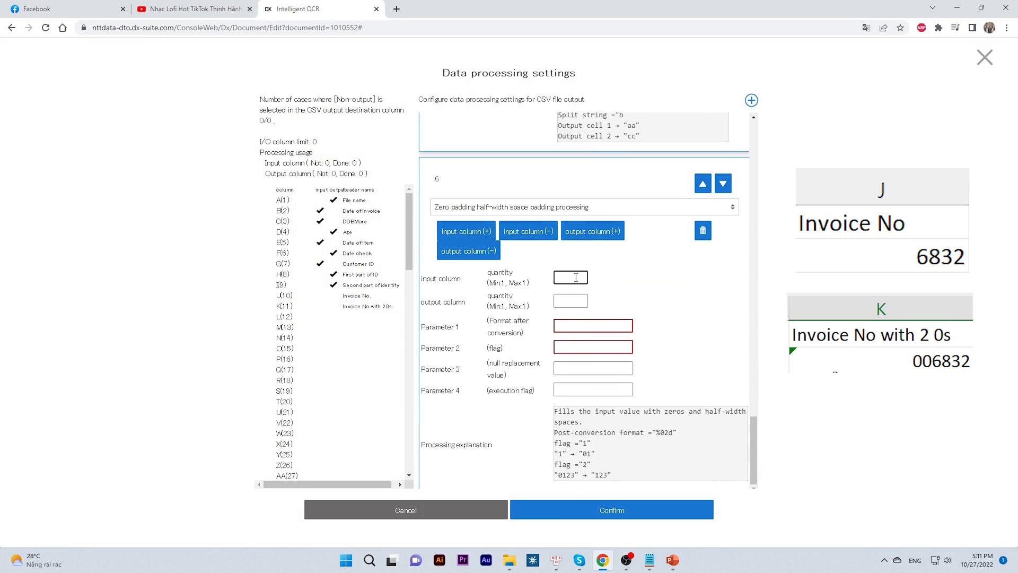
pyautogui.click(575, 301)
pyautogui.click(574, 303)
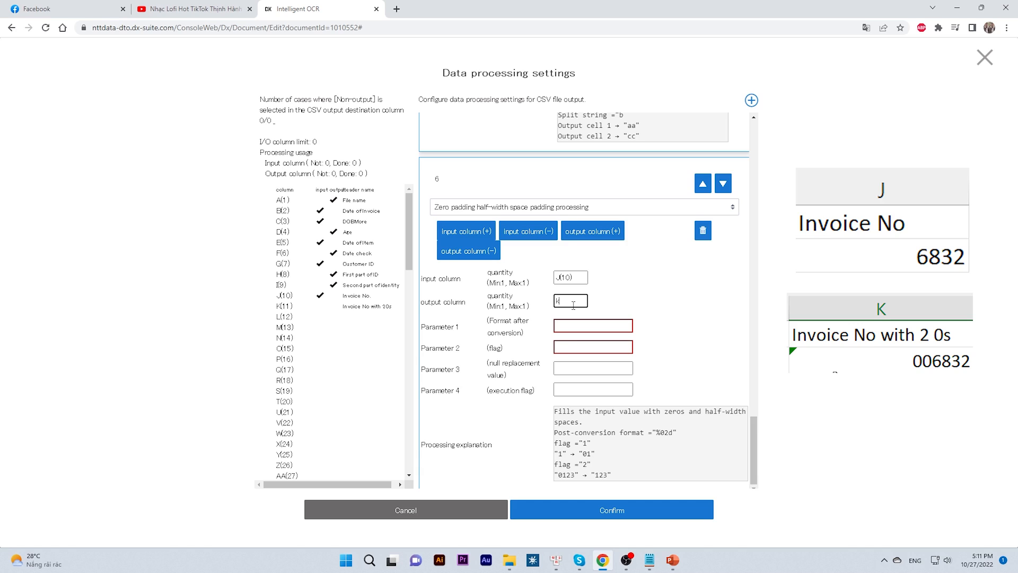
pyautogui.click(575, 329)
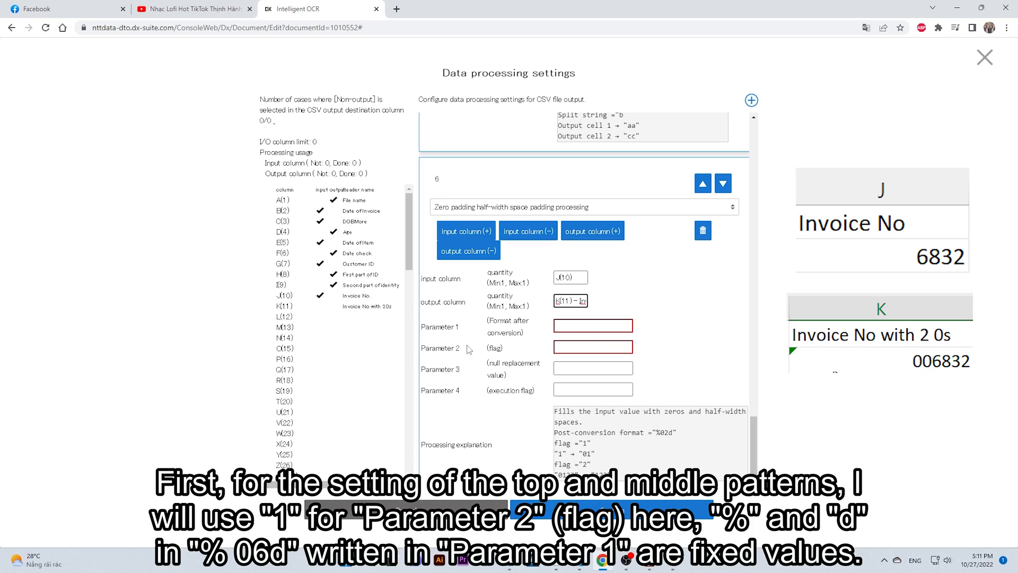
# Set the zero padding format after conversion to %06d and the flag to 1, and confirm the data processing settings.
pyautogui.click(595, 326)
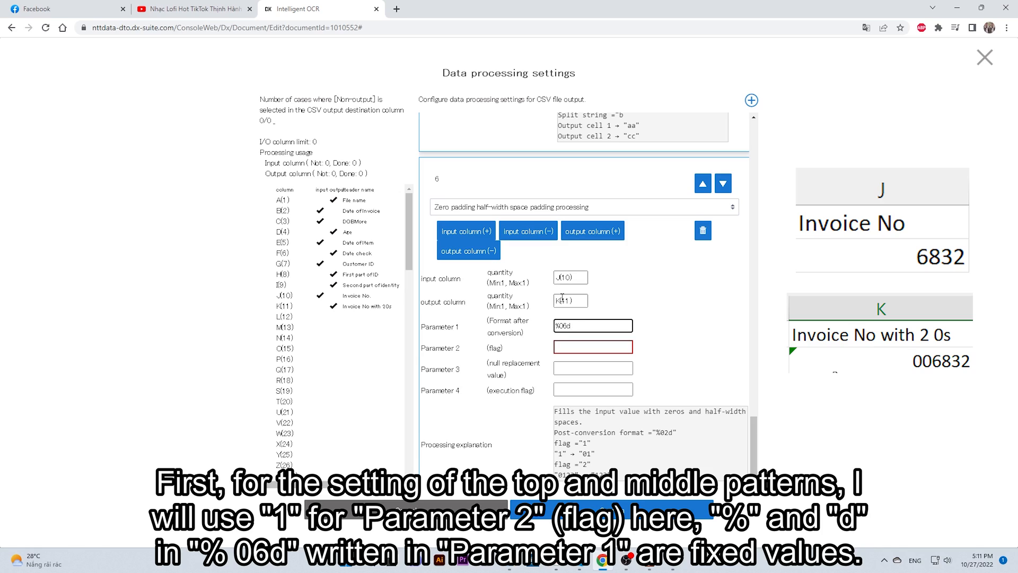
pyautogui.moveTo(561, 325); pyautogui.dragTo(555, 325)
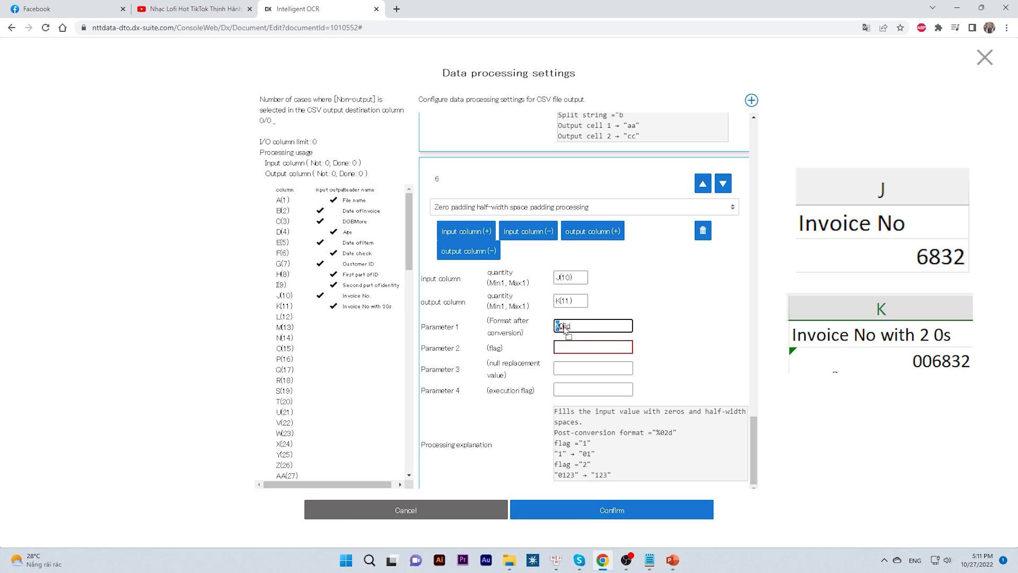
pyautogui.click(593, 346)
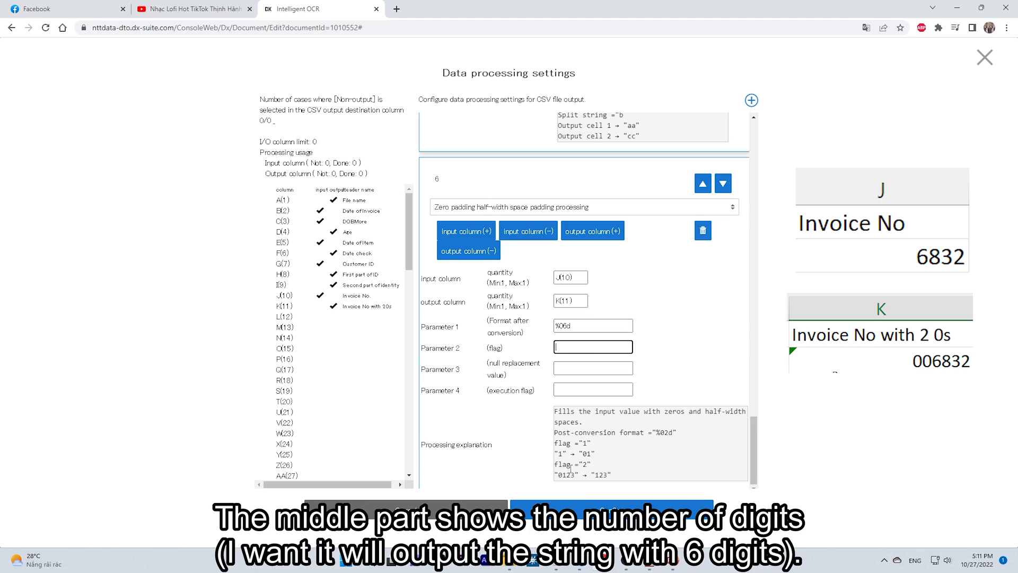
pyautogui.moveTo(583, 453); pyautogui.dragTo(556, 445)
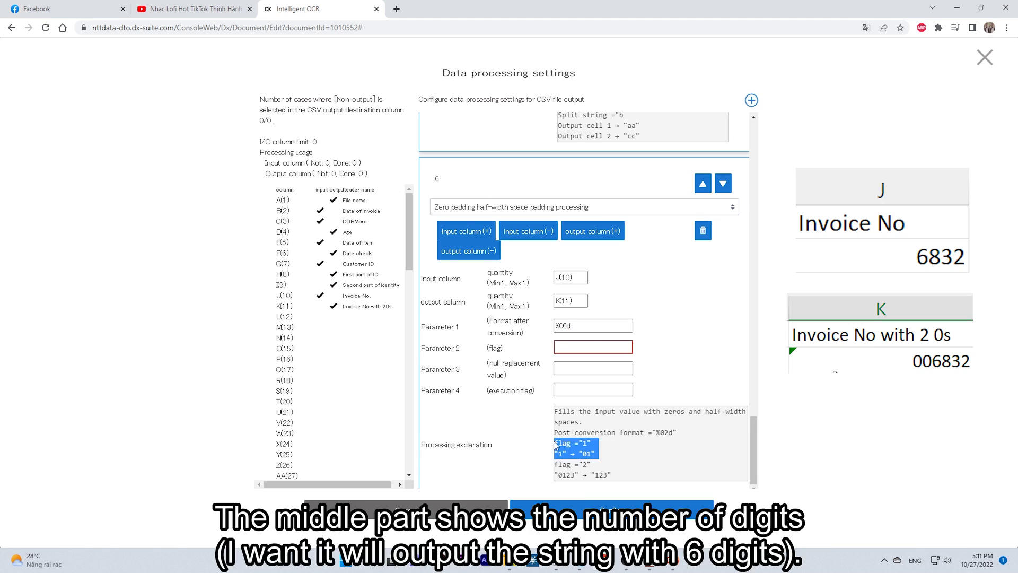
pyautogui.click(591, 345)
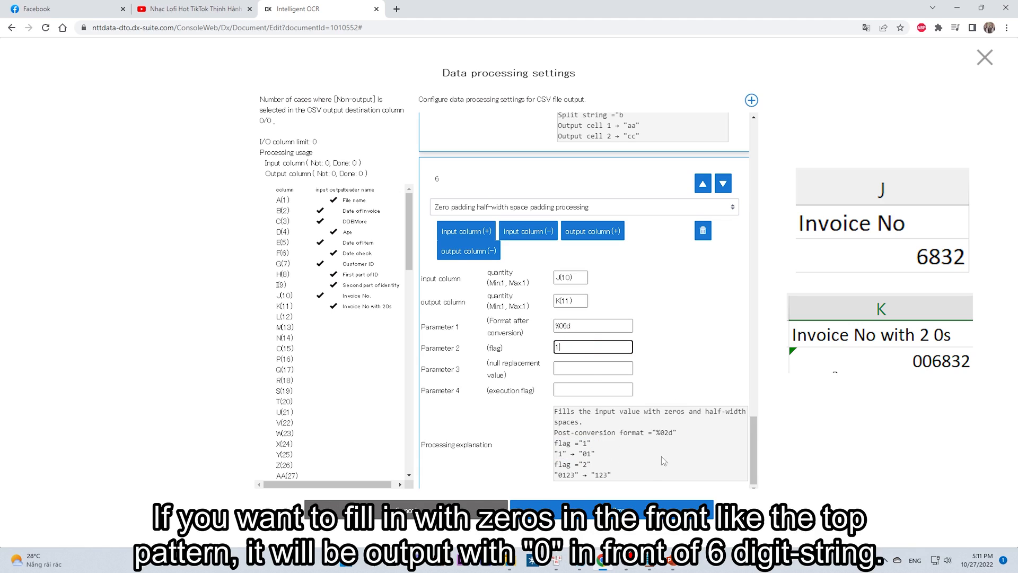
pyautogui.click(643, 515)
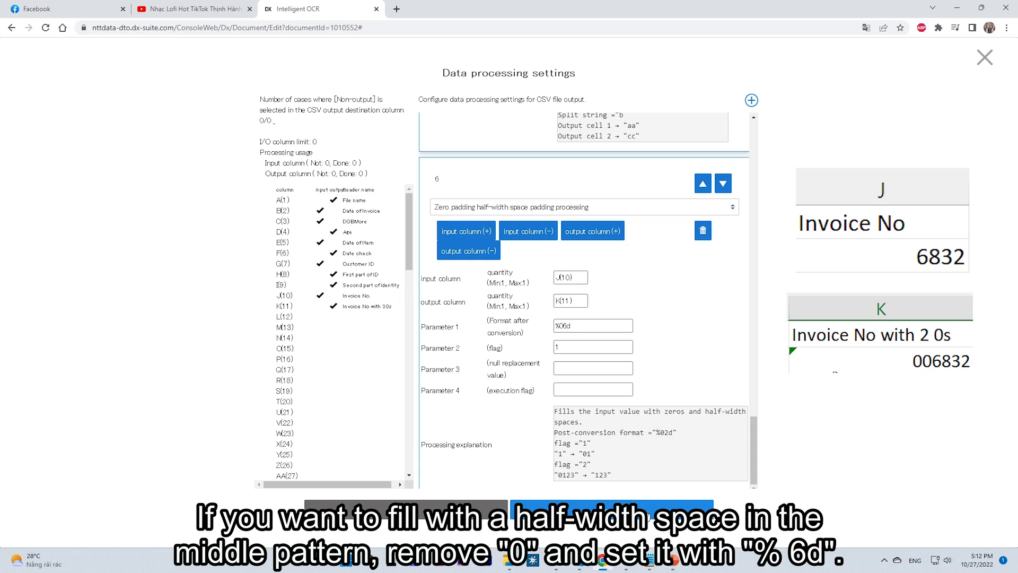
pyautogui.click(647, 510)
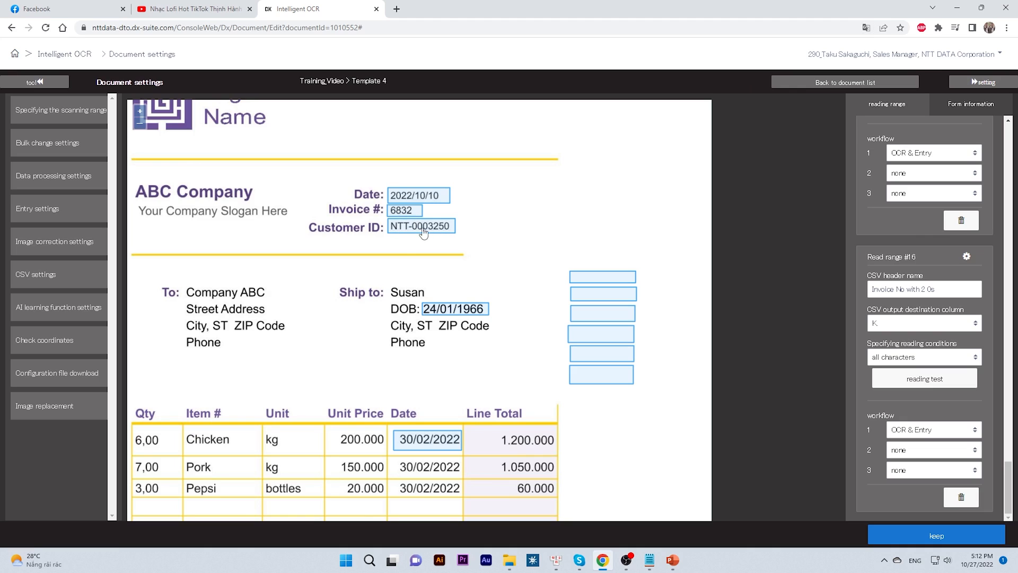
# Add a reading range on the blank area above the Invoice No with 2 0s range with the CSV header name "2nd part without 0".
pyautogui.click(43, 107)
pyautogui.moveTo(570, 251); pyautogui.dragTo(635, 264)
pyautogui.click(950, 289)
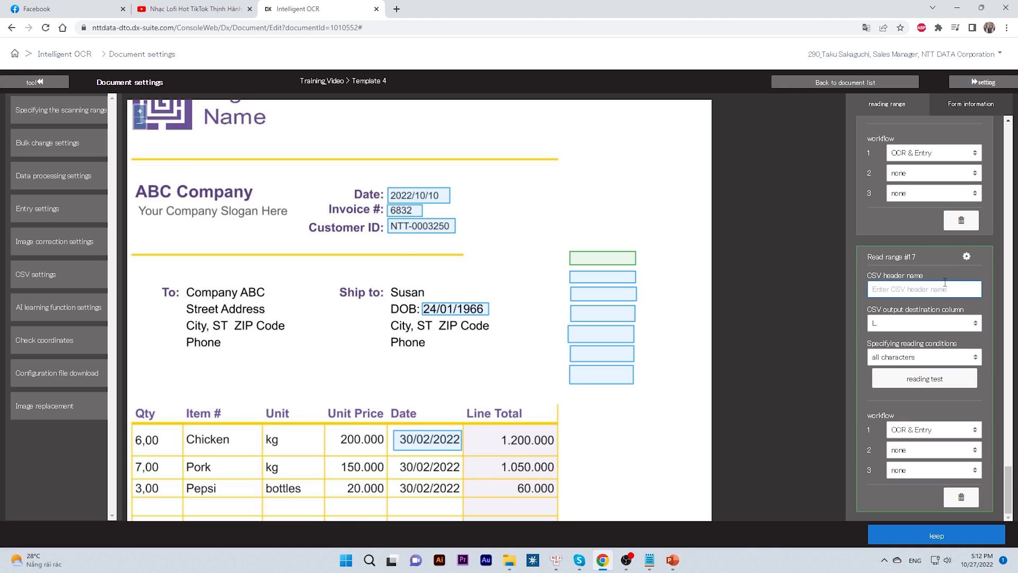
pyautogui.write('2nd part wwithout O')
# Add a seventh process to the data processing settings and set its type to Zero padding half-width space padding processing.
pyautogui.click(79, 176)
pyautogui.scroll(-2, 579, 339)
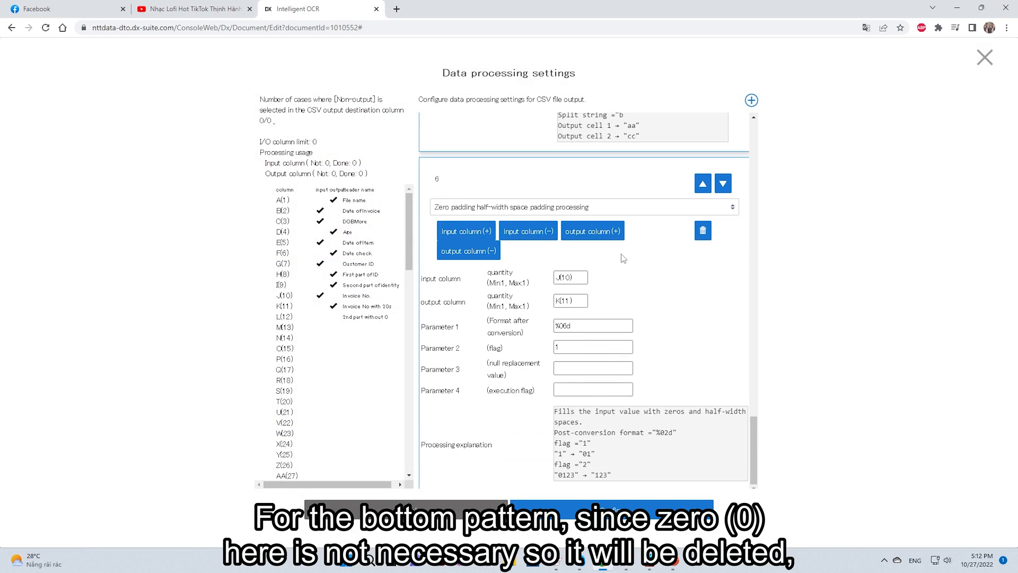
pyautogui.click(751, 100)
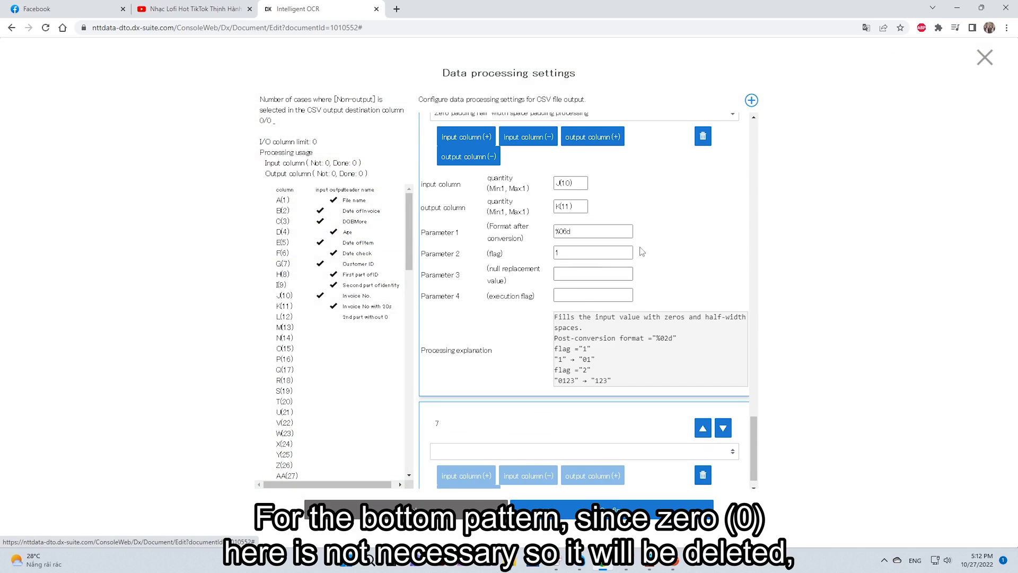
pyautogui.scroll(-1, 583, 295)
pyautogui.click(570, 434)
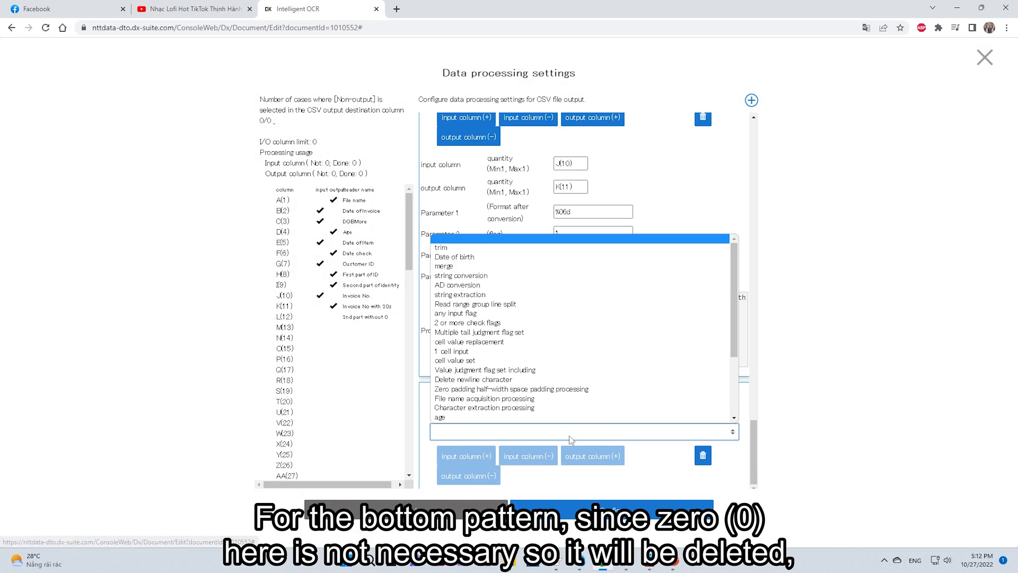
pyautogui.press('z')
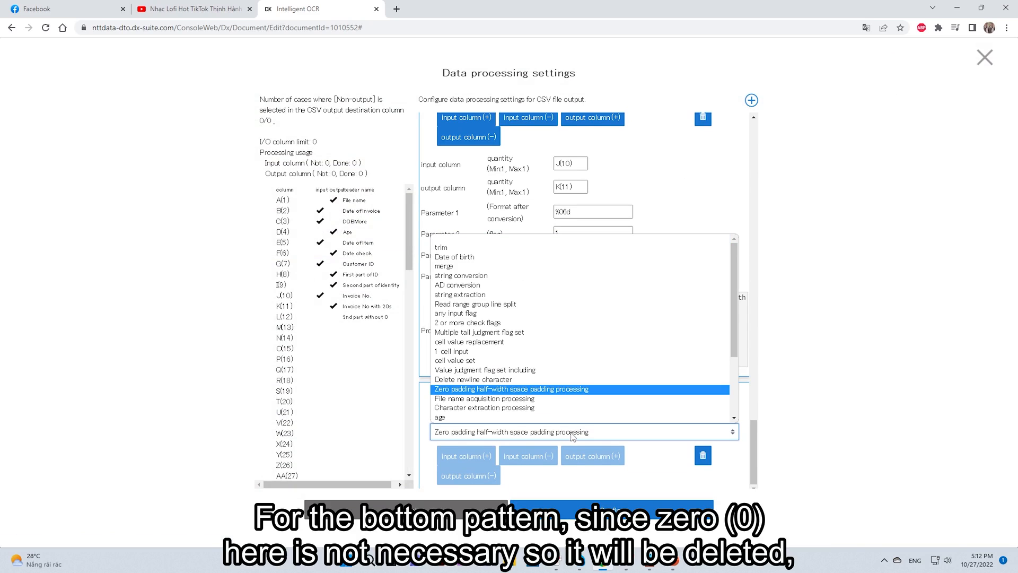
pyautogui.click(564, 390)
pyautogui.scroll(-3, 578, 396)
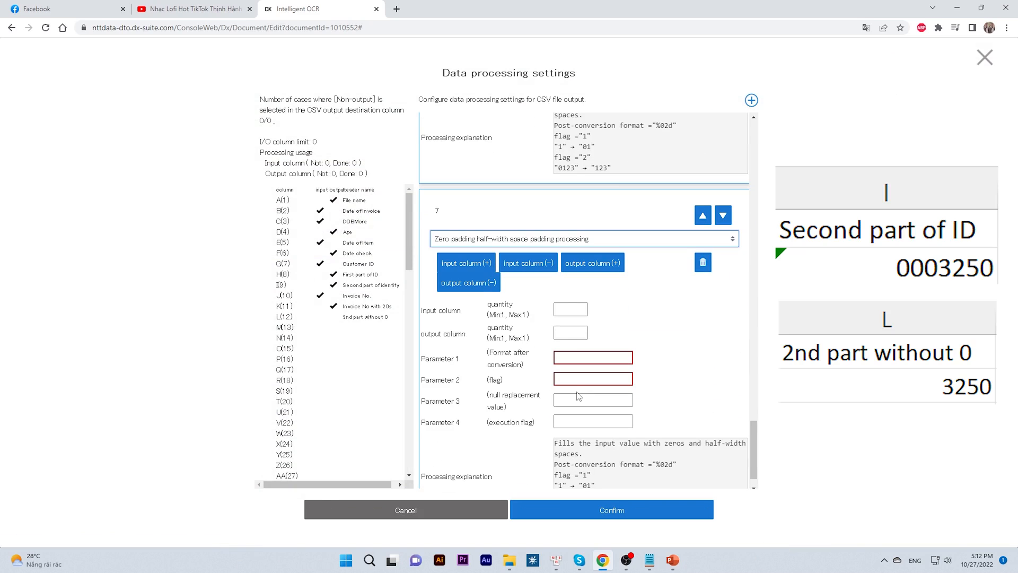
# Set the seventh process's input column to I(9) and its output column to L(12).
pyautogui.click(575, 307)
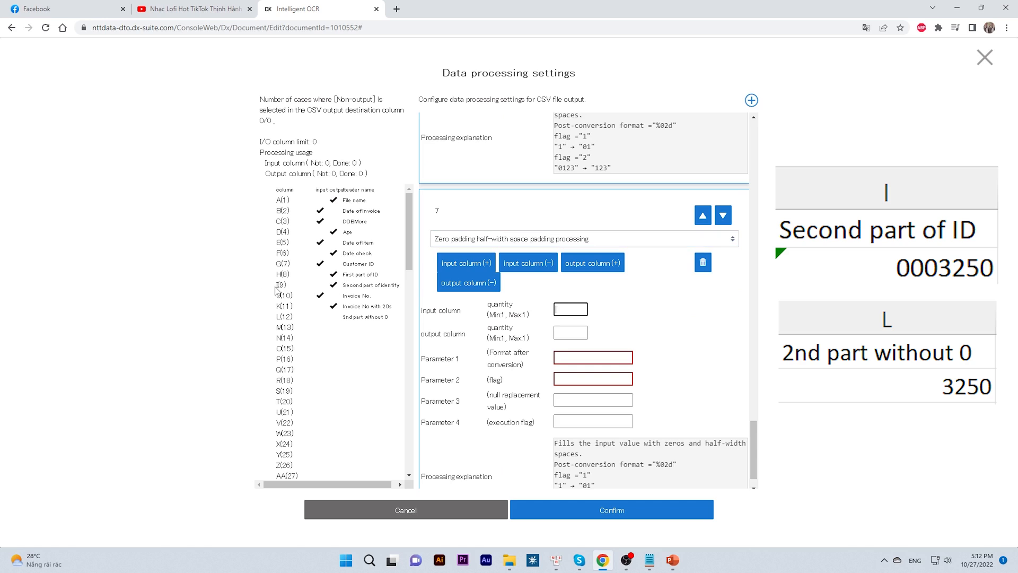
pyautogui.click(570, 309)
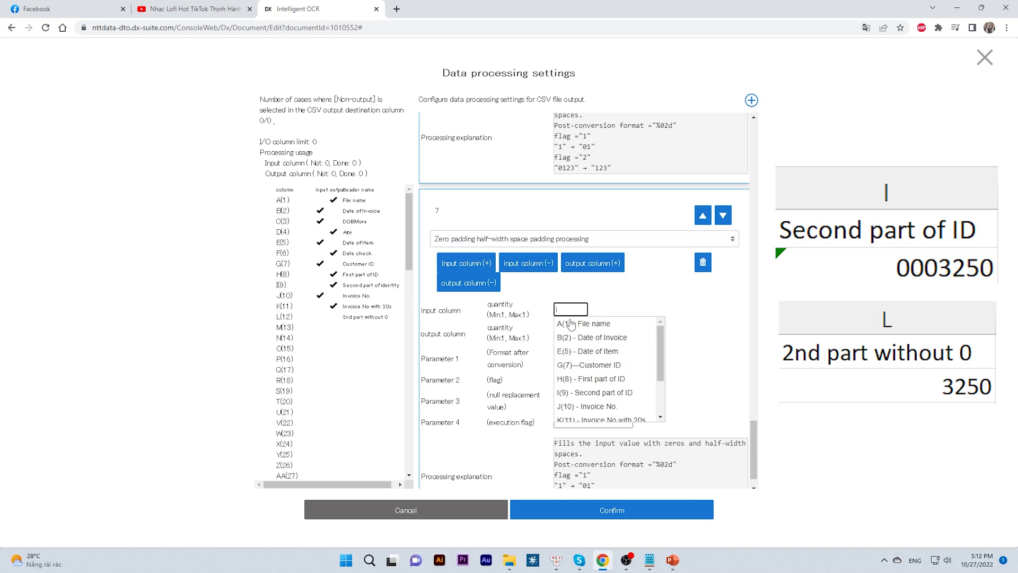
pyautogui.click(594, 390)
pyautogui.click(561, 329)
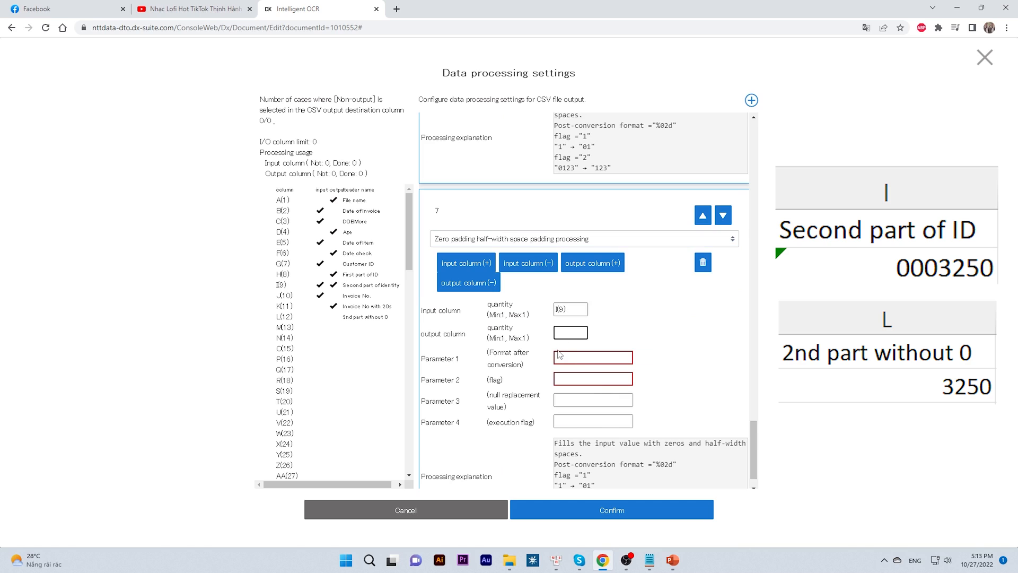
pyautogui.click(562, 332)
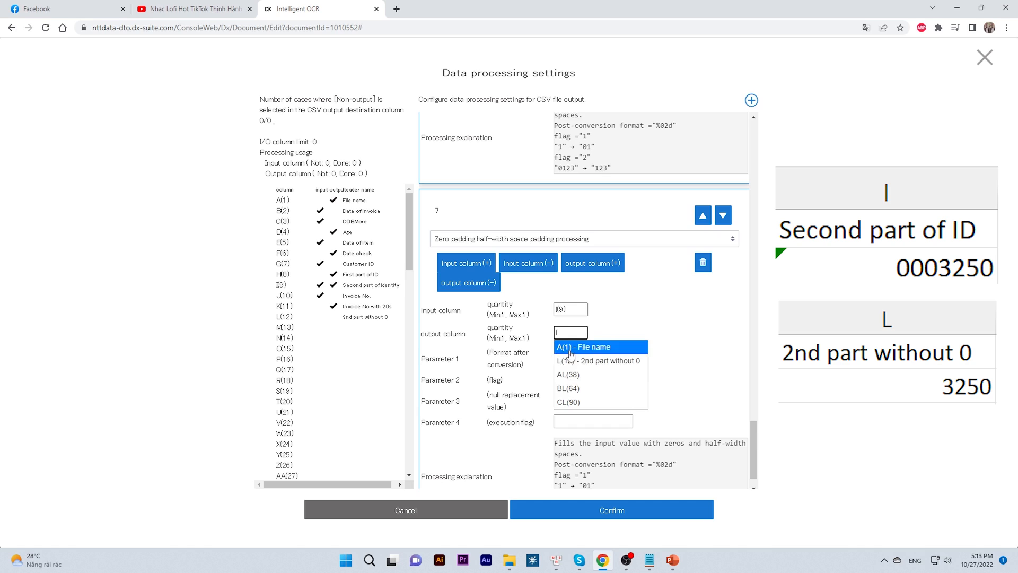
pyautogui.click(595, 361)
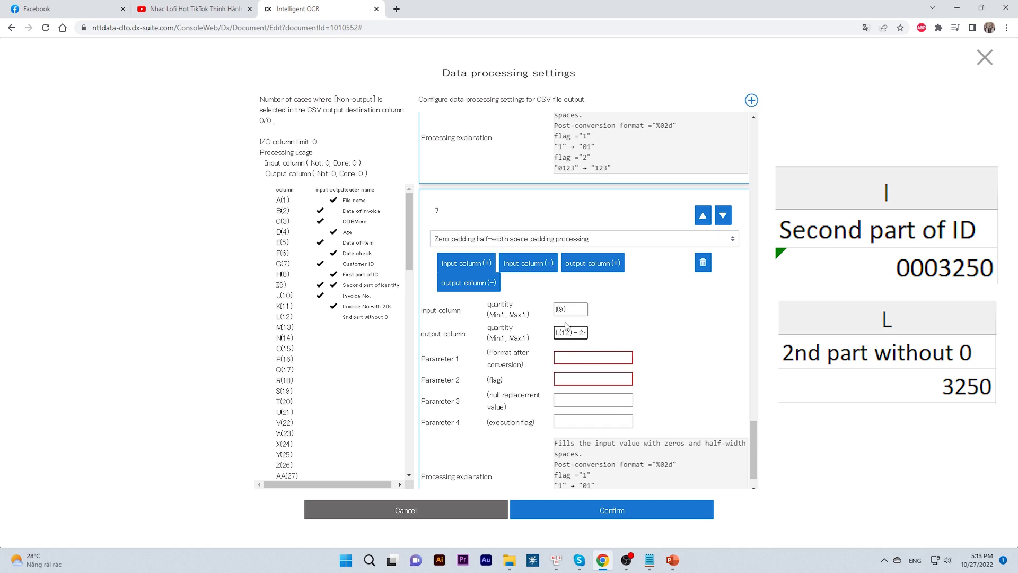
# Set the seventh process's format after conversion to "random text" and its flag to 2.
pyautogui.click(591, 358)
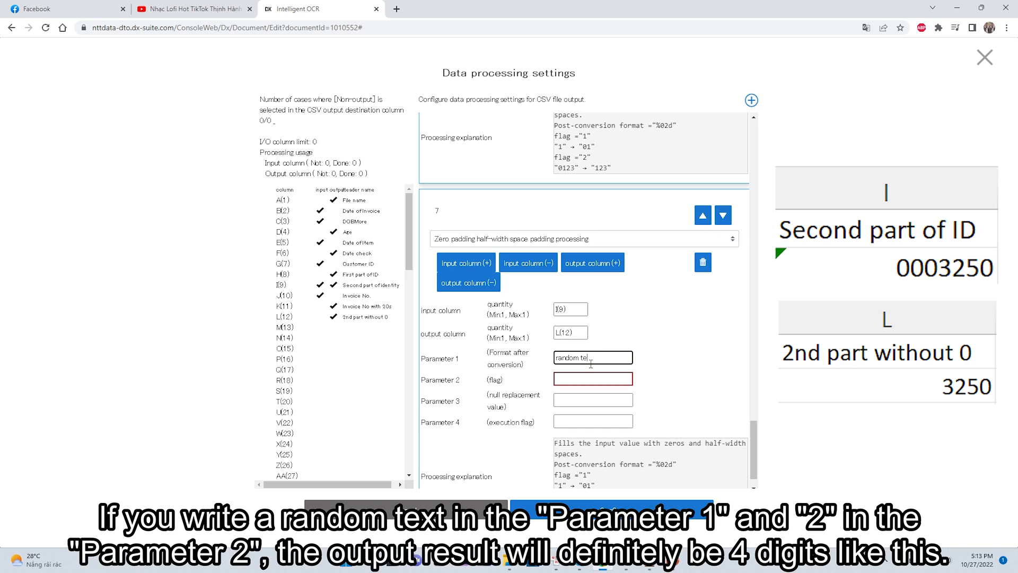
pyautogui.scroll(-1, 577, 323)
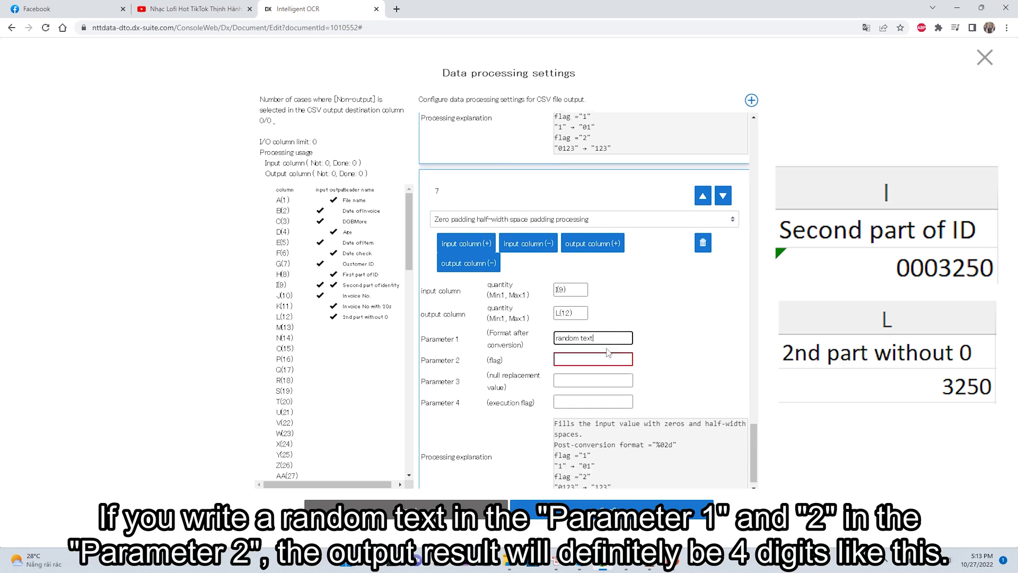
pyautogui.press('Tab')
pyautogui.write('2')
pyautogui.moveTo(614, 479); pyautogui.dragTo(555, 460)
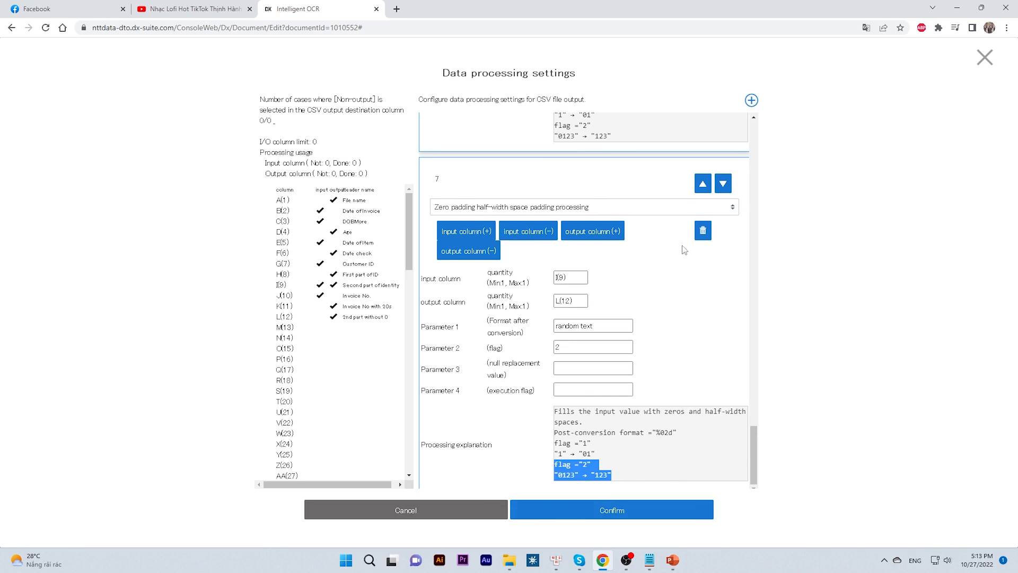
# Confirm the data processing settings, save the template, and return to the document list.
pyautogui.click(610, 510)
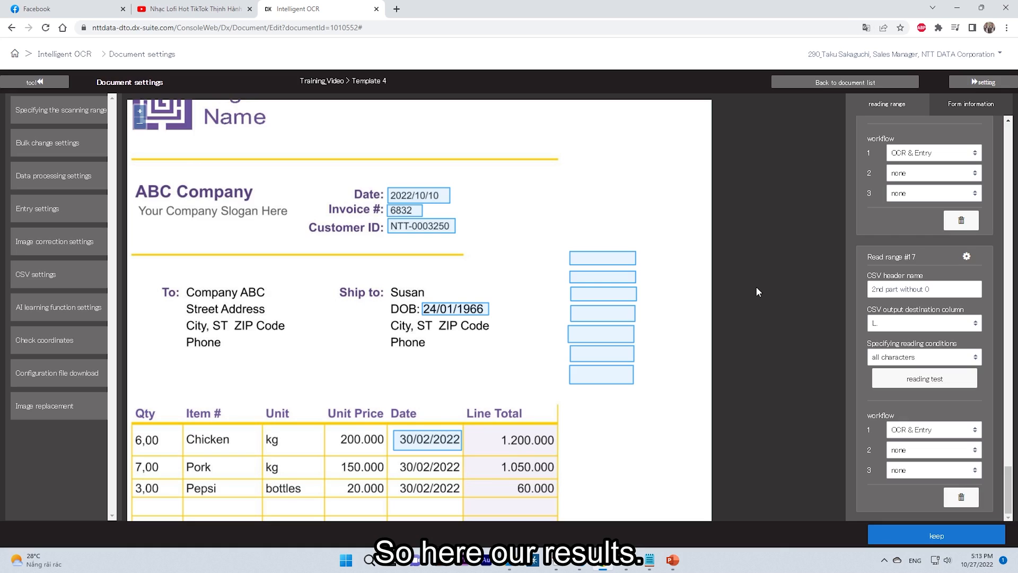
pyautogui.click(937, 535)
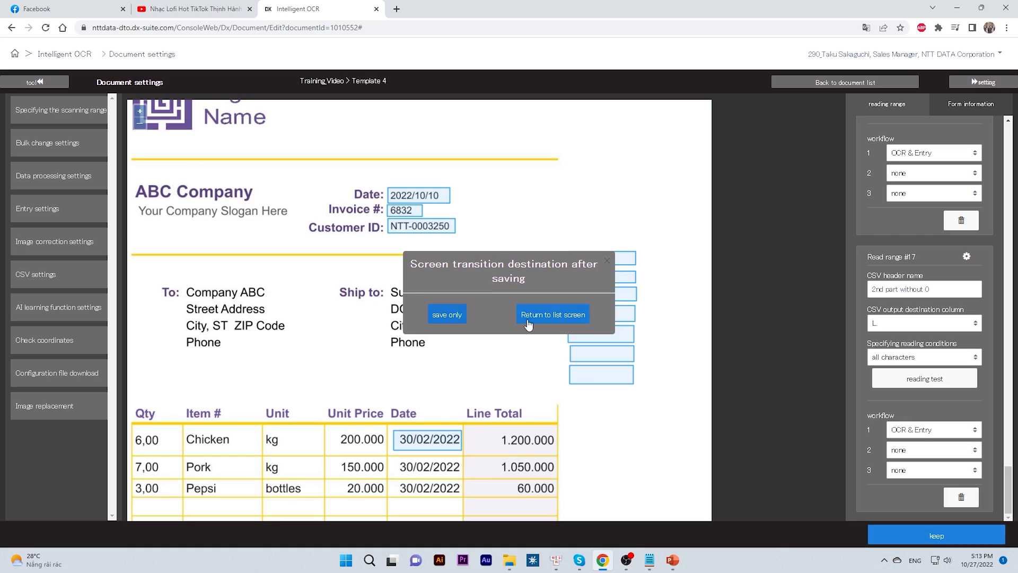
pyautogui.click(530, 318)
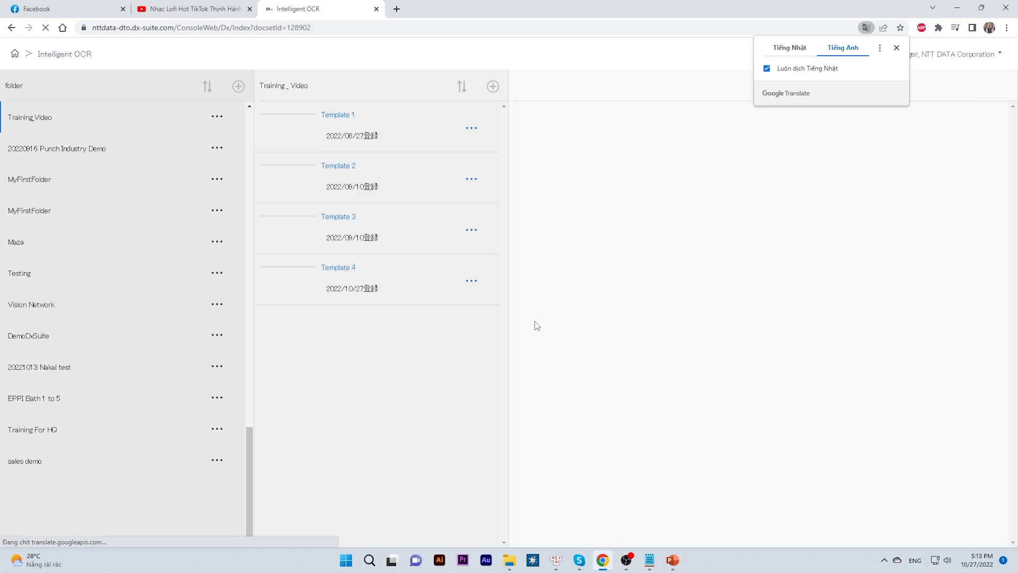
# Start reading the Test.xlsx - Sales Invoice file with Template 4, naming the reading unit "demo".
pyautogui.click(784, 118)
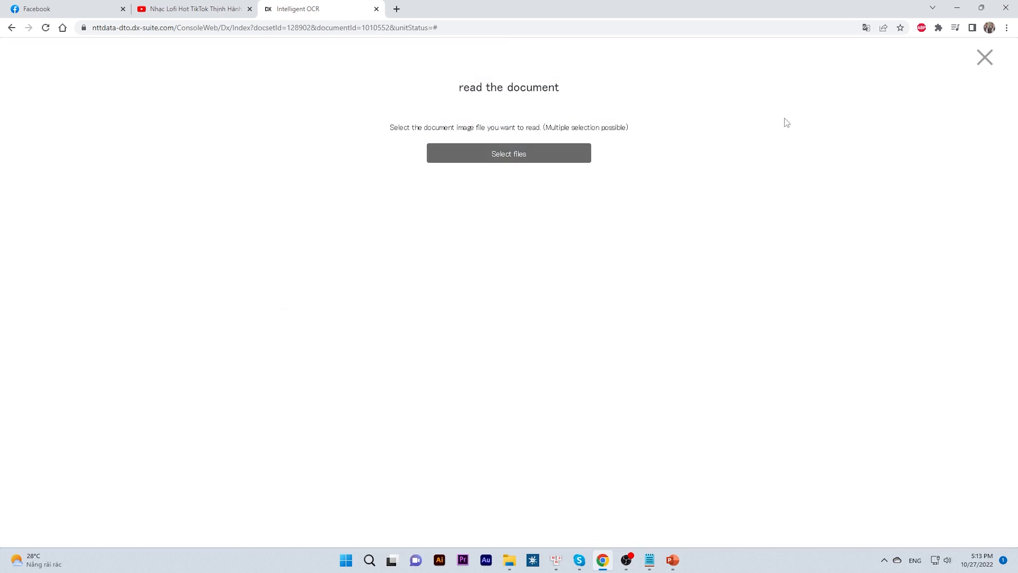
pyautogui.click(499, 154)
pyautogui.click(159, 239)
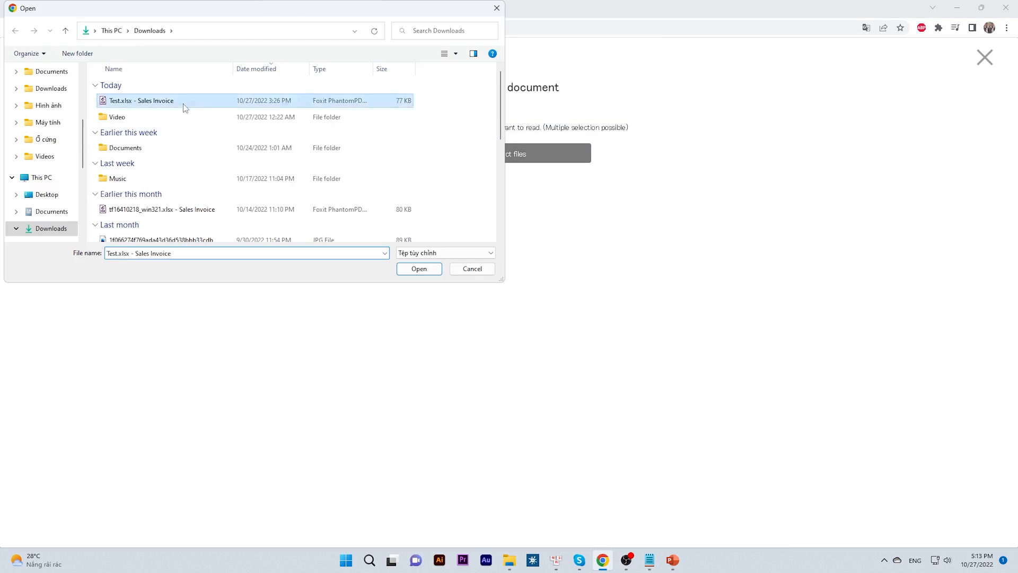
pyautogui.click(416, 268)
pyautogui.click(485, 228)
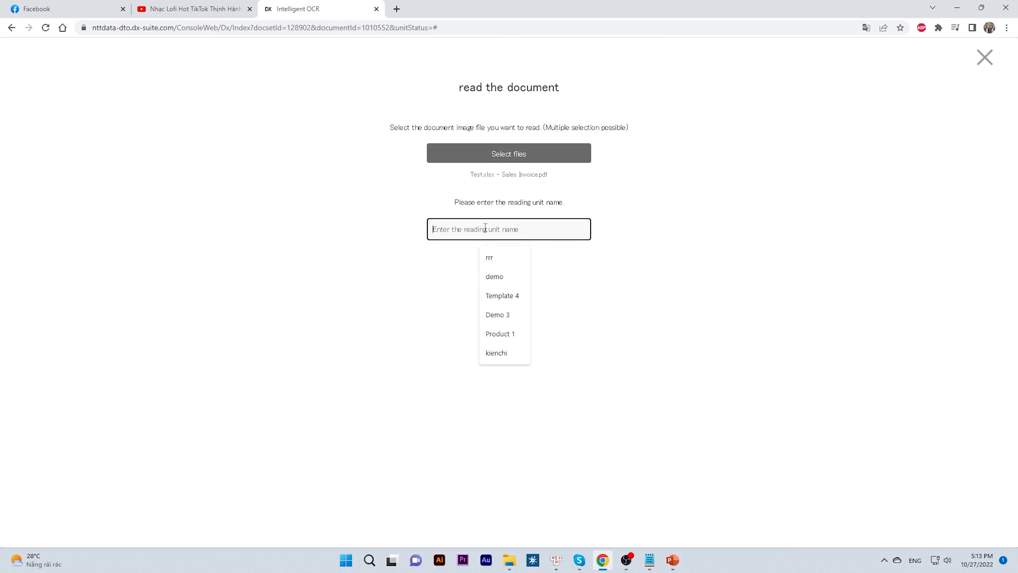
pyautogui.write('demo')
pyautogui.click(445, 265)
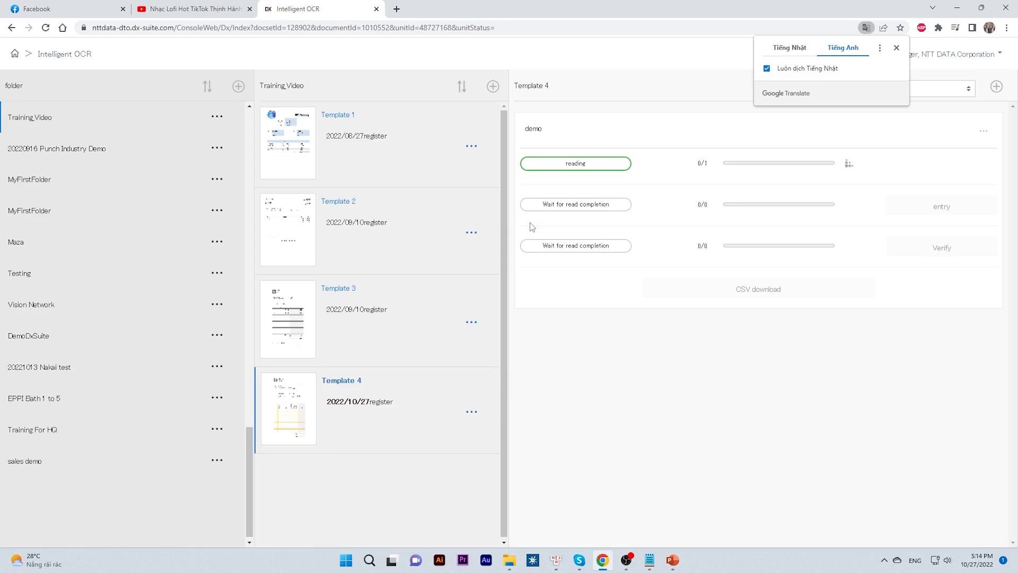
# Download the CSV of the demo reading unit and open it in Excel.
pyautogui.click(897, 49)
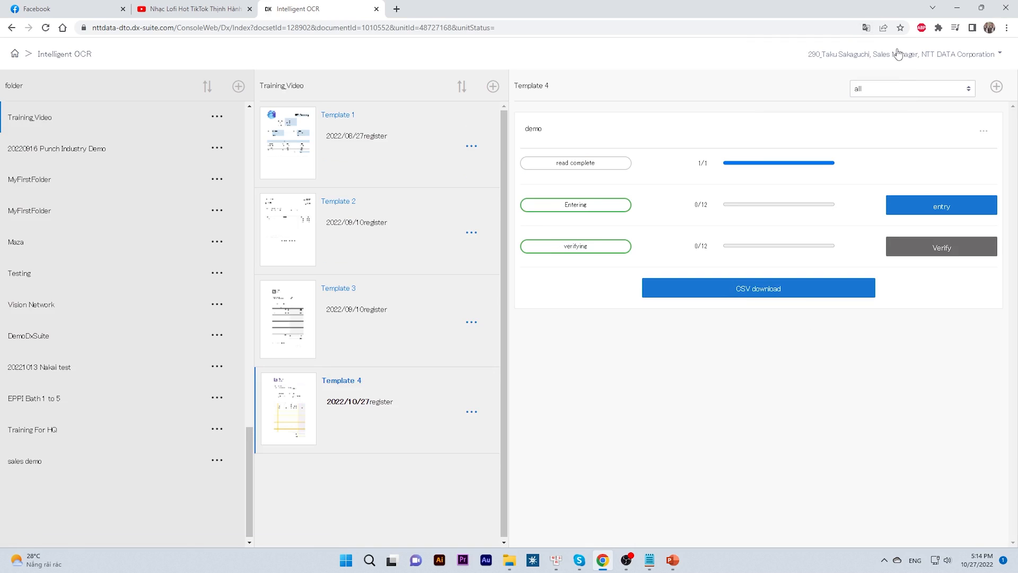
pyautogui.click(805, 294)
pyautogui.click(73, 538)
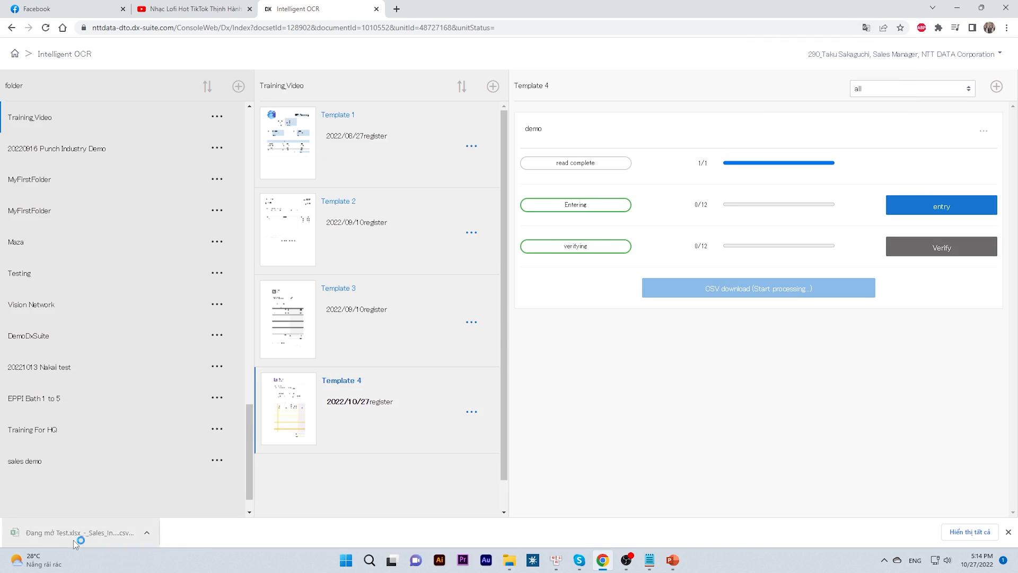
# Widen the File name, Date of Invoice and DOB columns and examine their values.
pyautogui.doubleClick(57, 144)
pyautogui.click(44, 122)
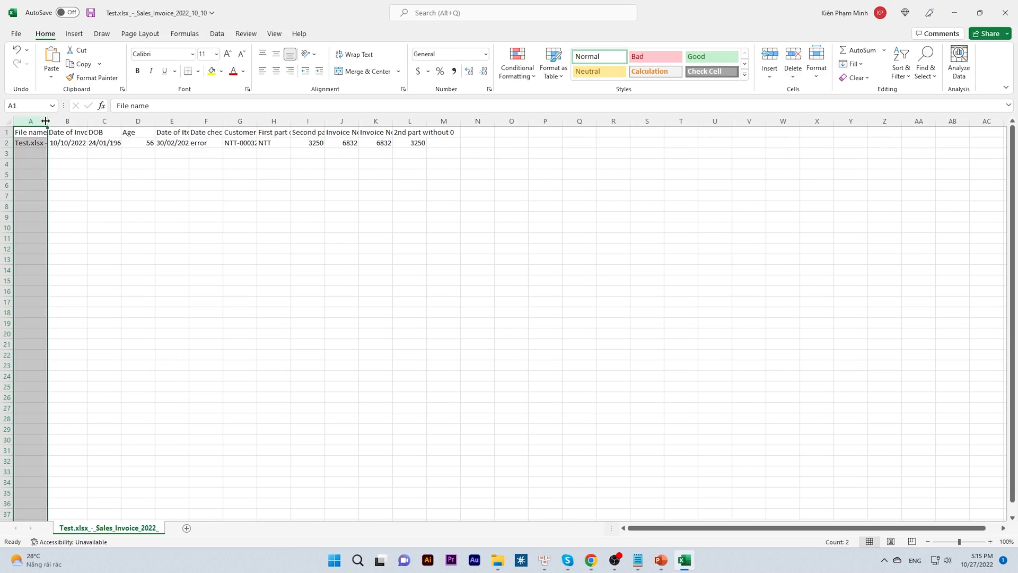
pyautogui.moveTo(48, 121); pyautogui.dragTo(120, 121)
pyautogui.click(83, 154)
pyautogui.click(157, 143)
pyautogui.doubleClick(159, 121)
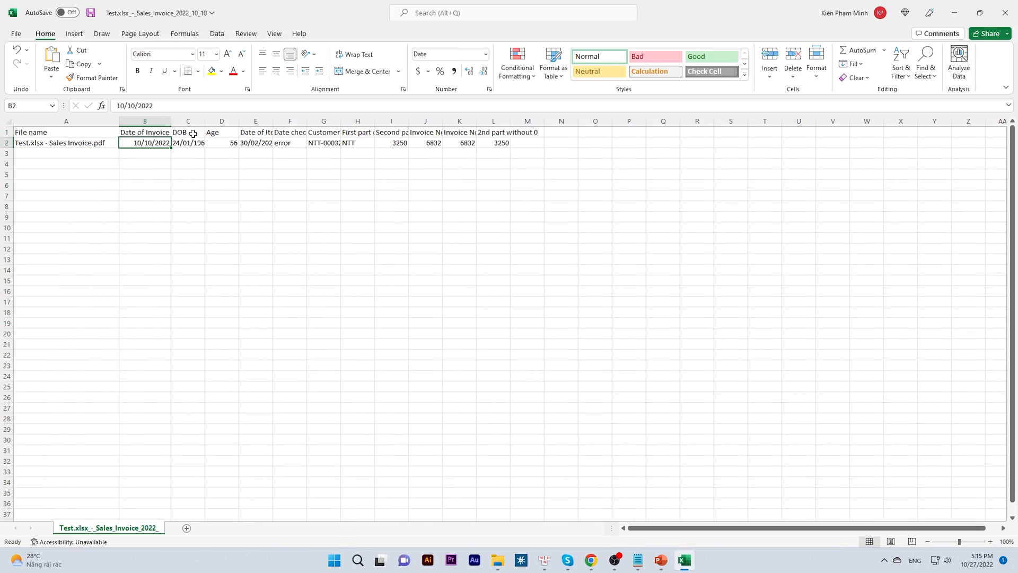
pyautogui.click(188, 143)
pyautogui.moveTo(206, 121); pyautogui.dragTo(215, 123)
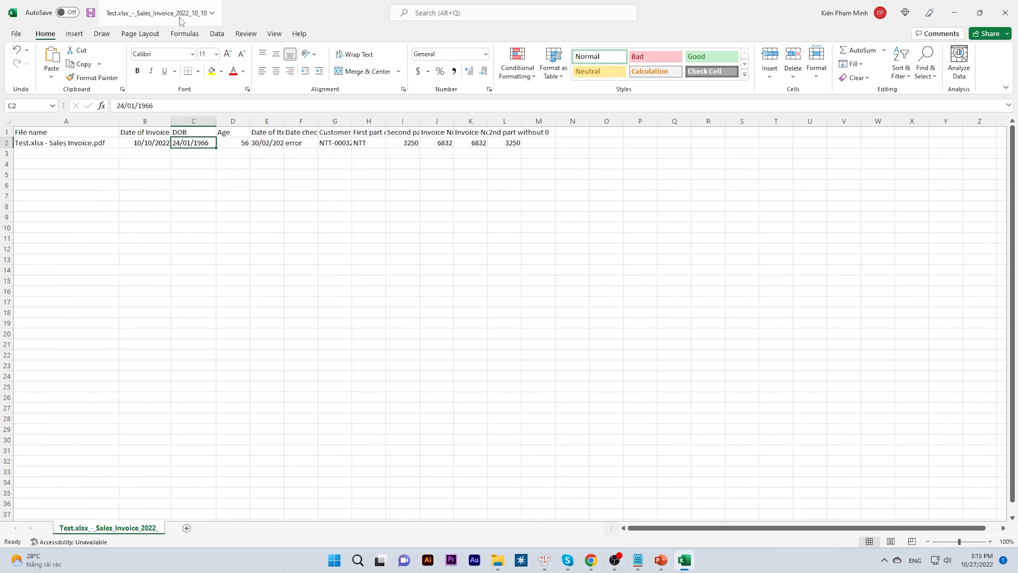
# Widen the columns from Date of Item to First part of ID to examine their values, and close the workbook without saving.
pyautogui.press('Left')
pyautogui.click(205, 143)
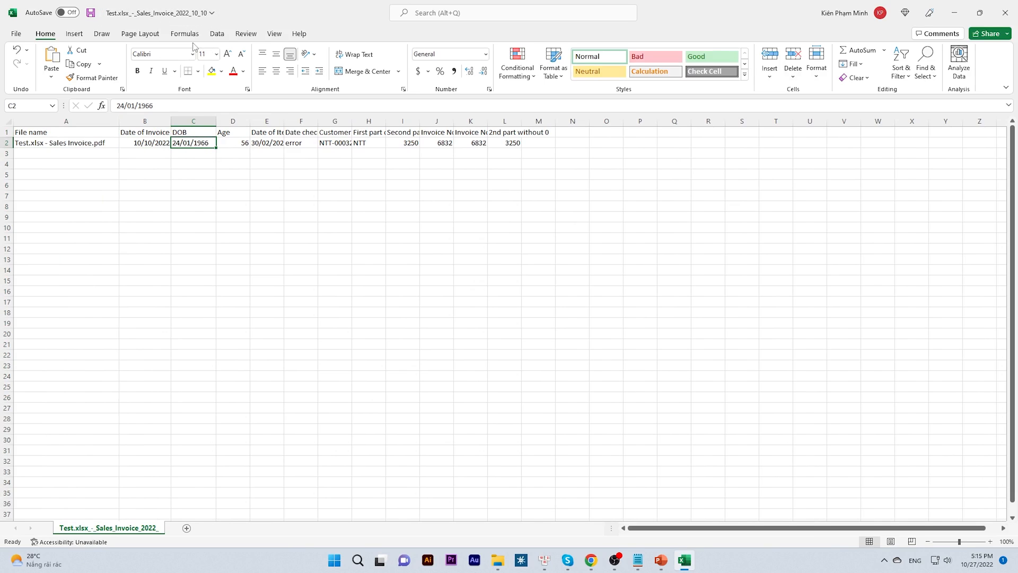
pyautogui.click(240, 146)
pyautogui.doubleClick(284, 121)
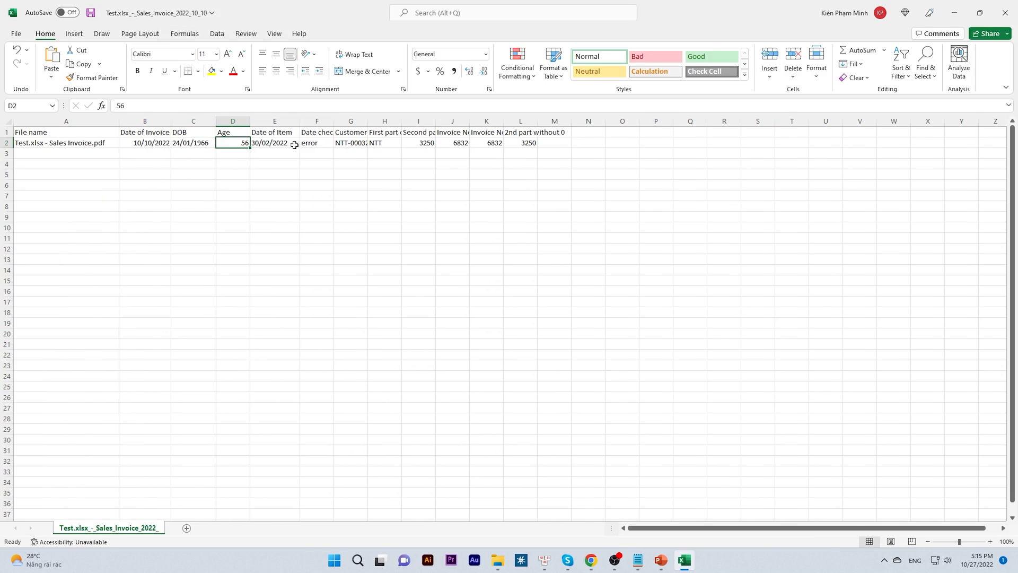
pyautogui.click(314, 143)
pyautogui.moveTo(334, 122); pyautogui.dragTo(470, 125)
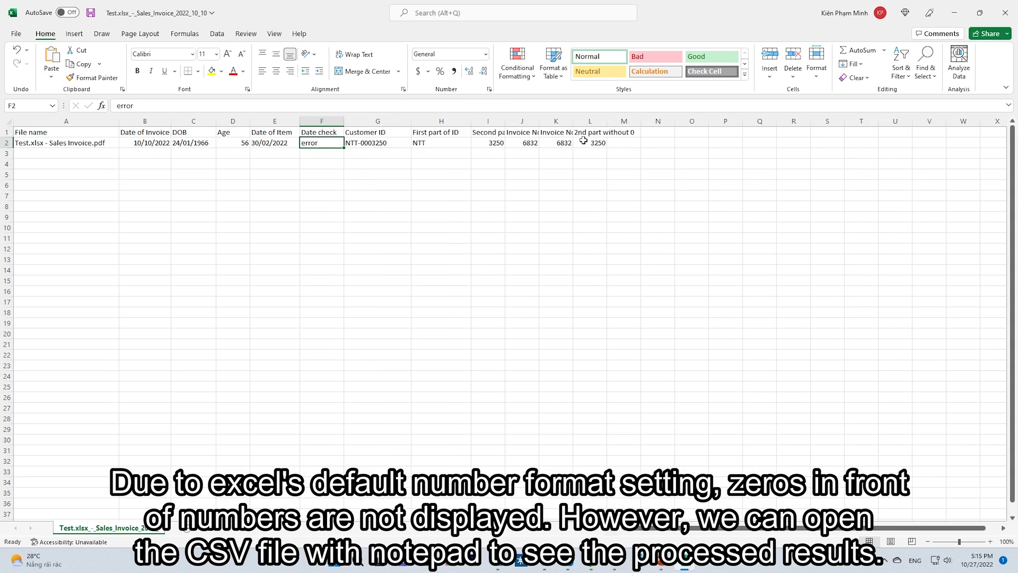
pyautogui.click(1010, 5)
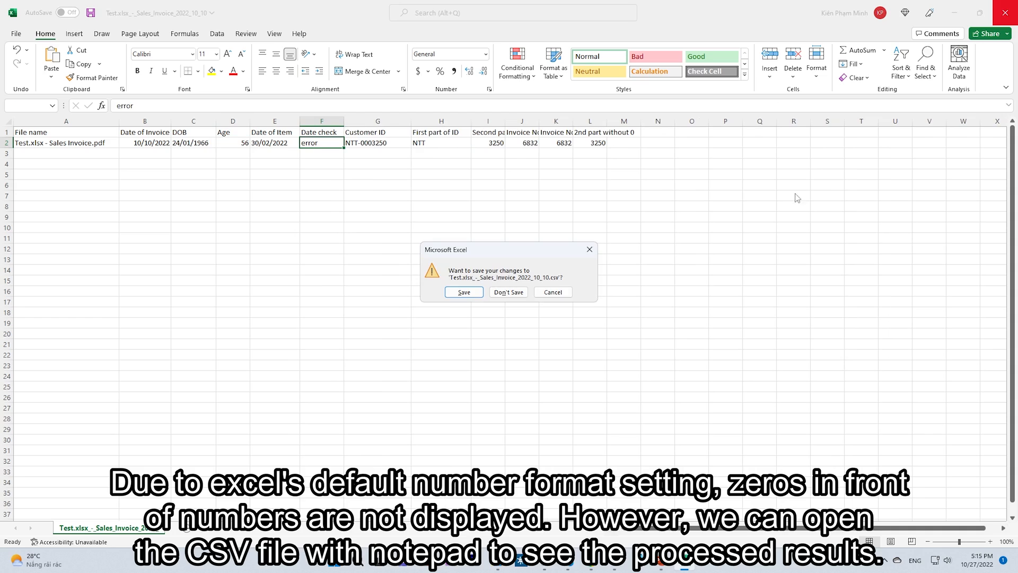
pyautogui.click(508, 294)
# Open the Test.xlsx_-_Sales_Invoice_2022_10_10 CSV file from the Downloads folder in Notepad.
pyautogui.moveTo(509, 561)
pyautogui.click(450, 503)
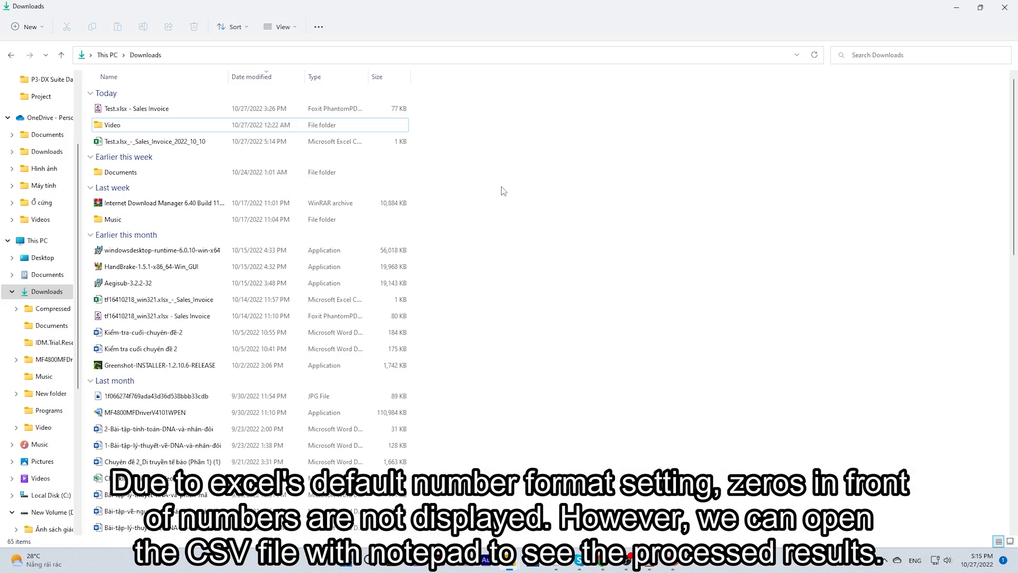
pyautogui.rightClick(147, 141)
pyautogui.moveTo(228, 192)
pyautogui.click(331, 211)
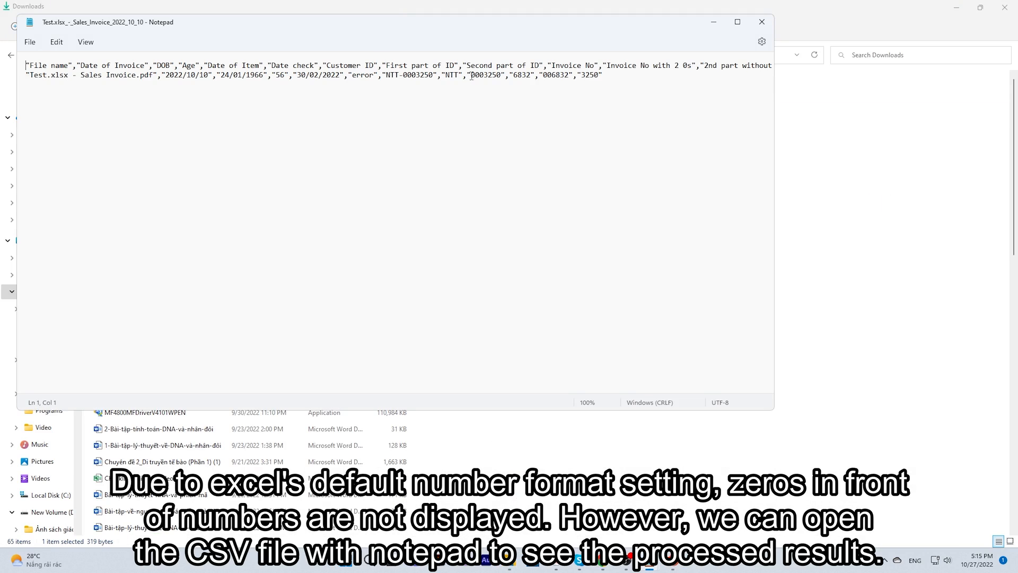
# Examine the Second part of ID, 2nd part without 0 and Invoice No with 2 0s values, and close Notepad.
pyautogui.moveTo(471, 78); pyautogui.dragTo(500, 77)
pyautogui.moveTo(583, 77); pyautogui.dragTo(599, 77)
pyautogui.moveTo(513, 76); pyautogui.dragTo(568, 77)
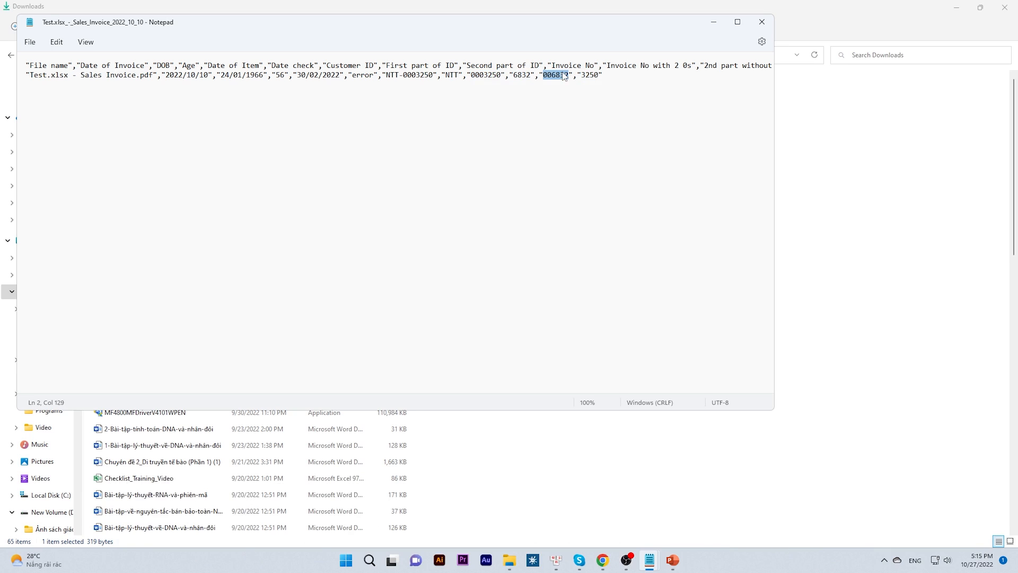
pyautogui.click(761, 22)
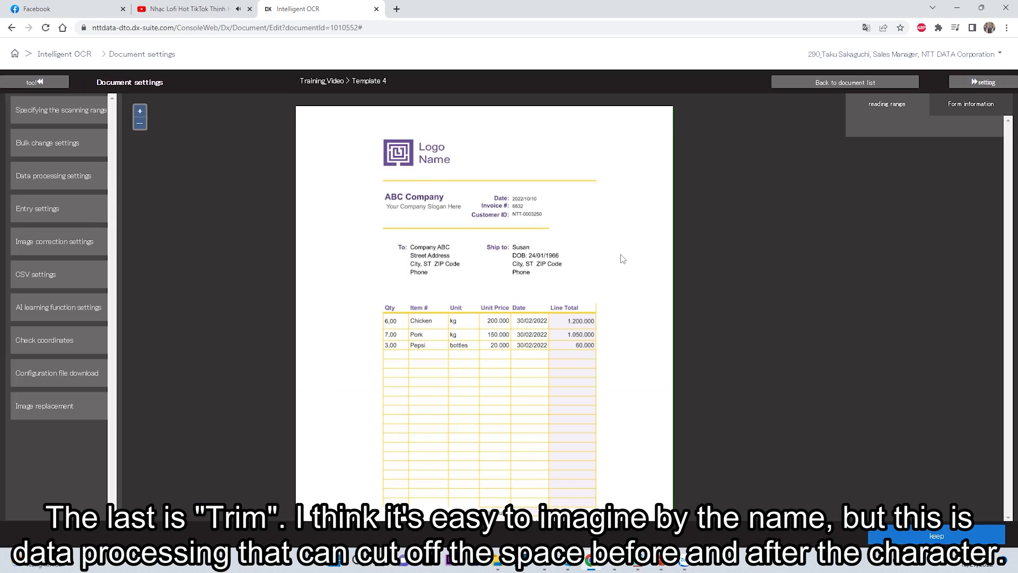
# Add a reading range around the ABC Company text with English as reading condition and "Company name" as CSV header.
pyautogui.scroll(5, 458, 216)
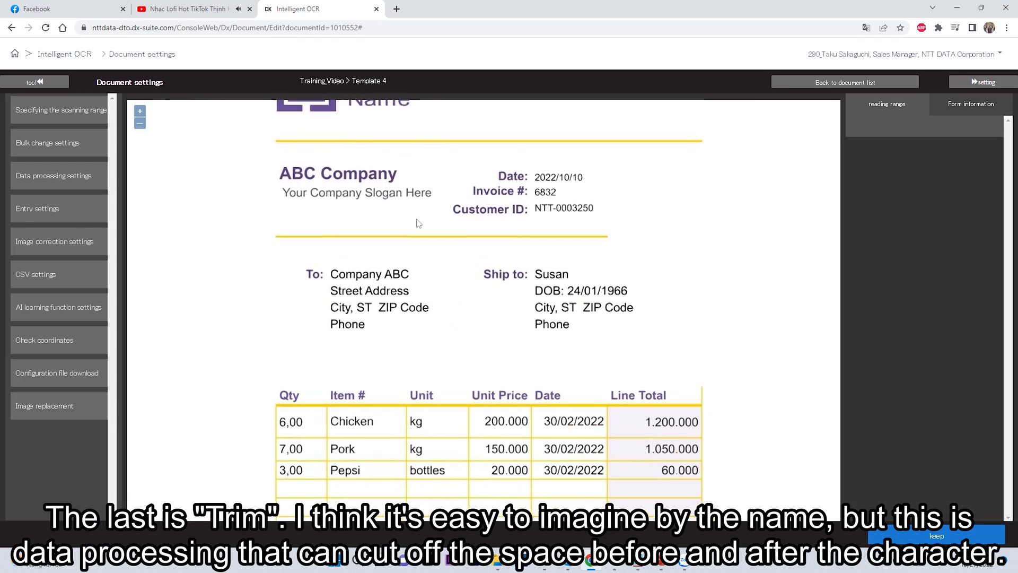
pyautogui.moveTo(418, 223); pyautogui.dragTo(450, 298)
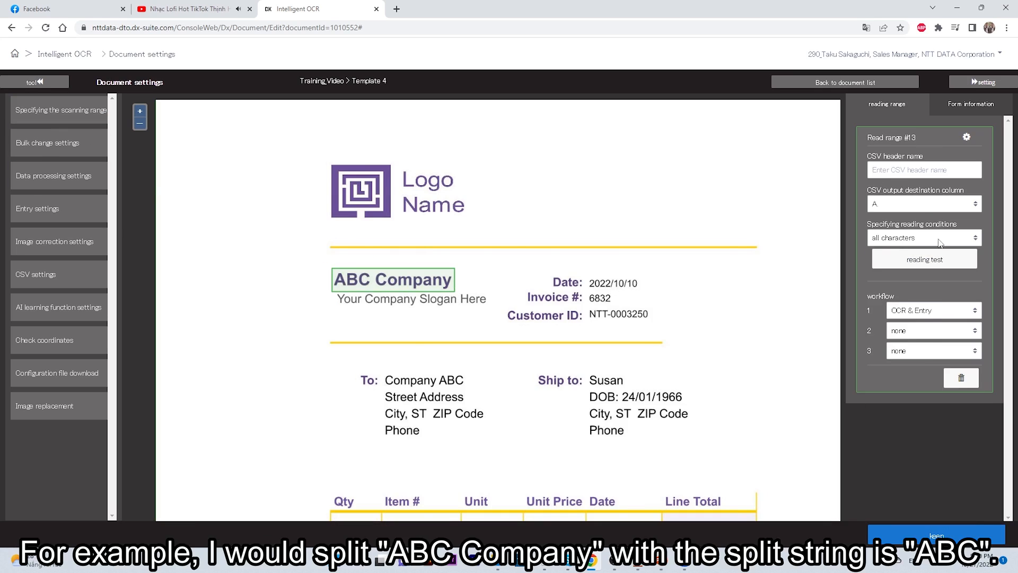
pyautogui.click(924, 237)
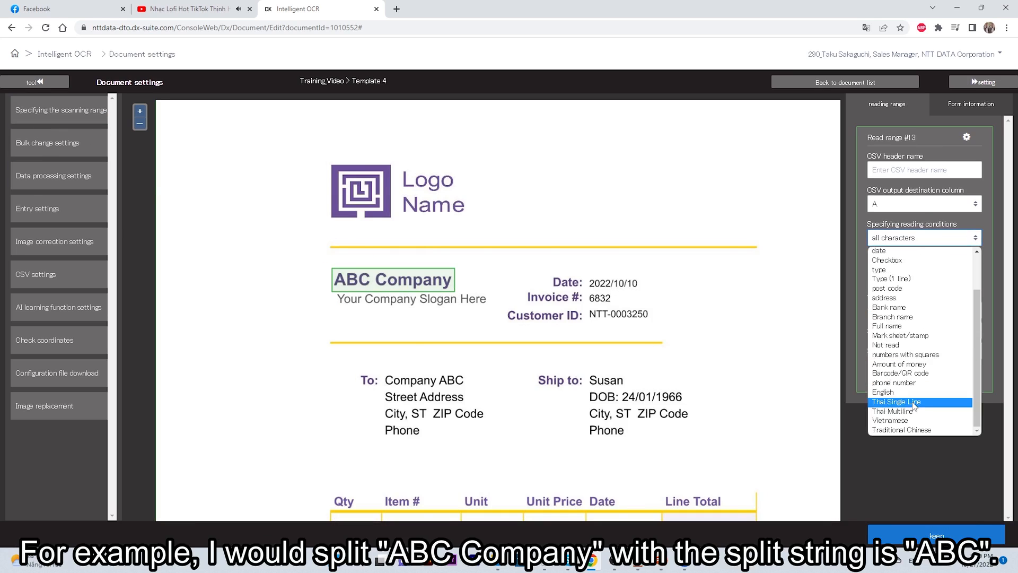
pyautogui.click(911, 392)
pyautogui.click(901, 170)
pyautogui.write('Company name')
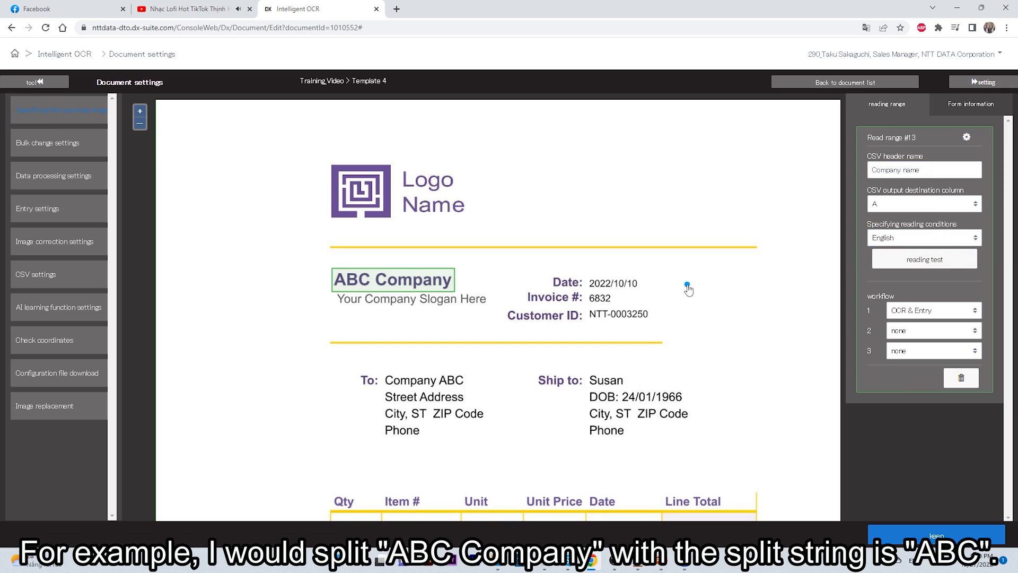
# Draw two reading ranges in the blank area beside the invoice date and name their CSV headers "Only company" and "Text slpit".
pyautogui.moveTo(692, 278); pyautogui.dragTo(746, 294)
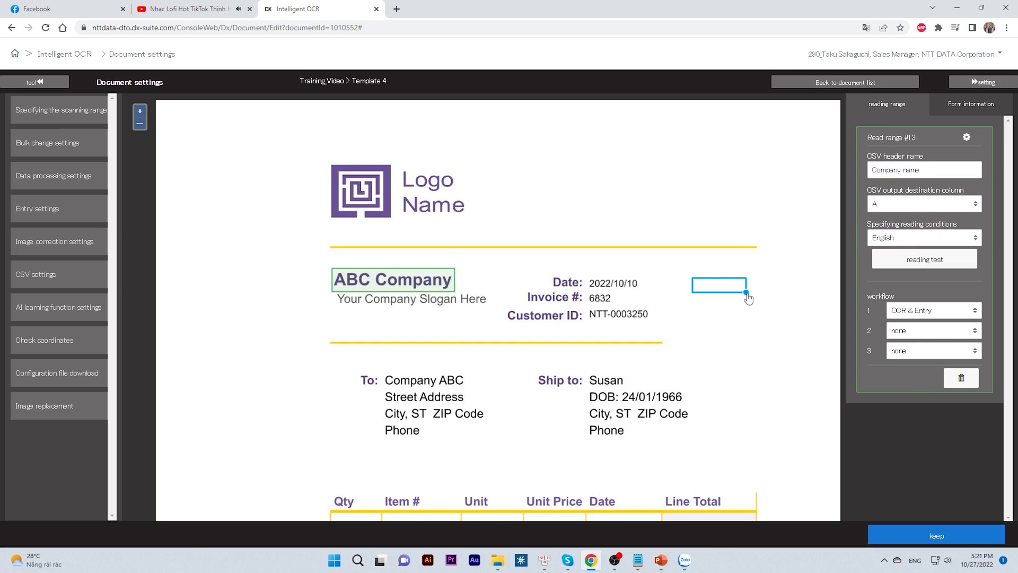
pyautogui.write('Only company')
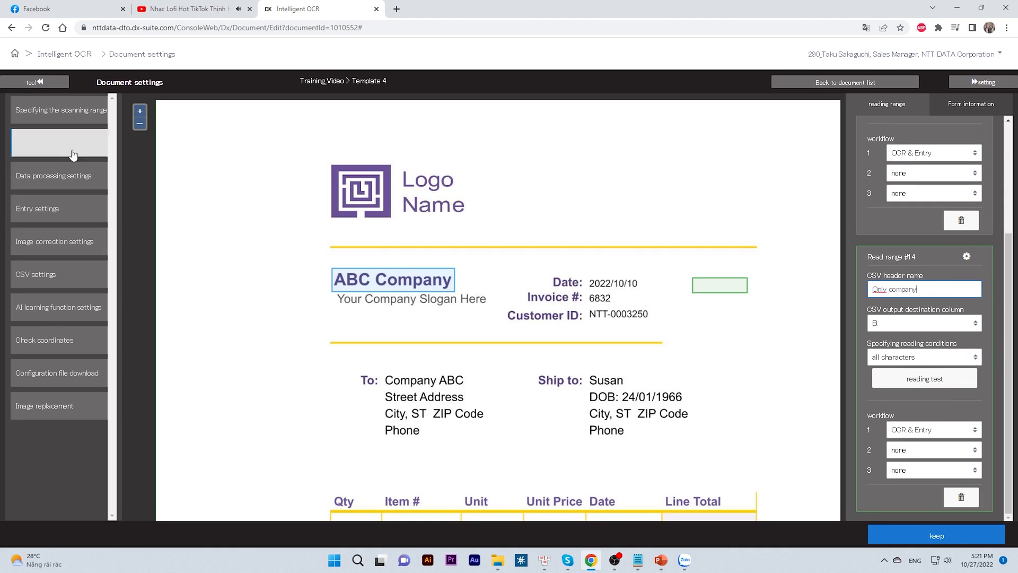
pyautogui.moveTo(695, 299); pyautogui.dragTo(751, 311)
pyautogui.write('Tex')
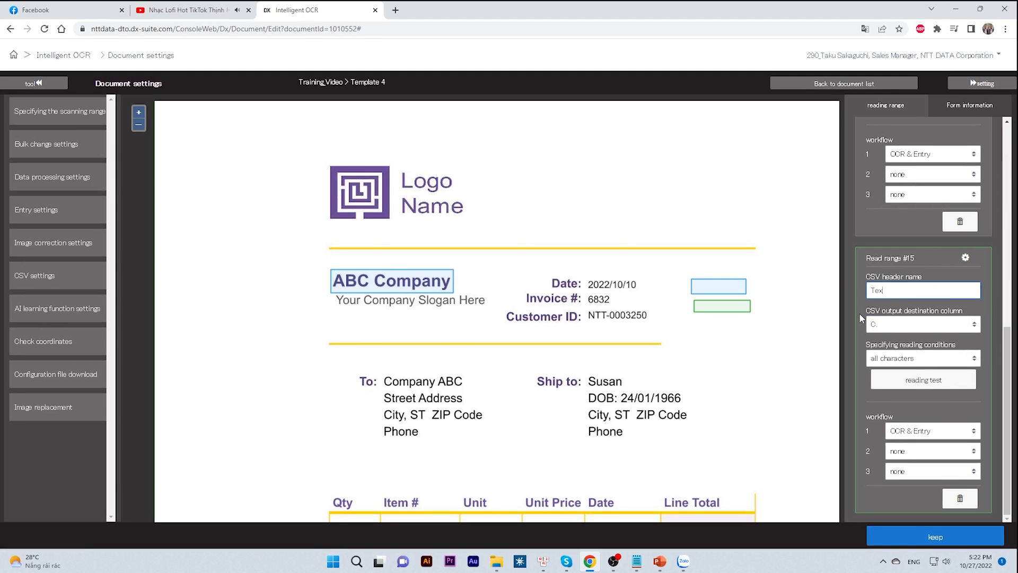
pyautogui.write('t slpit')
# Add a "Split by specified character" data process with column A(1) as its input.
pyautogui.click(52, 176)
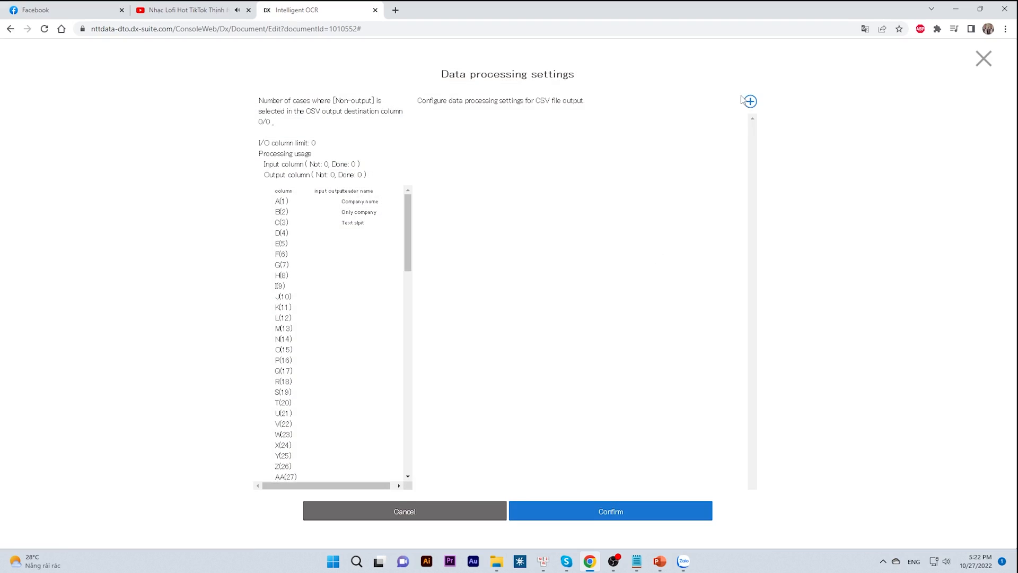
pyautogui.click(750, 102)
pyautogui.click(530, 166)
pyautogui.scroll(-5, 484, 286)
pyautogui.click(480, 348)
pyautogui.click(572, 237)
pyautogui.write('a')
pyautogui.click(583, 252)
# Set the split process's output columns to C(3) and B(2) with split string "ABC", and confirm the data processing settings.
pyautogui.click(570, 260)
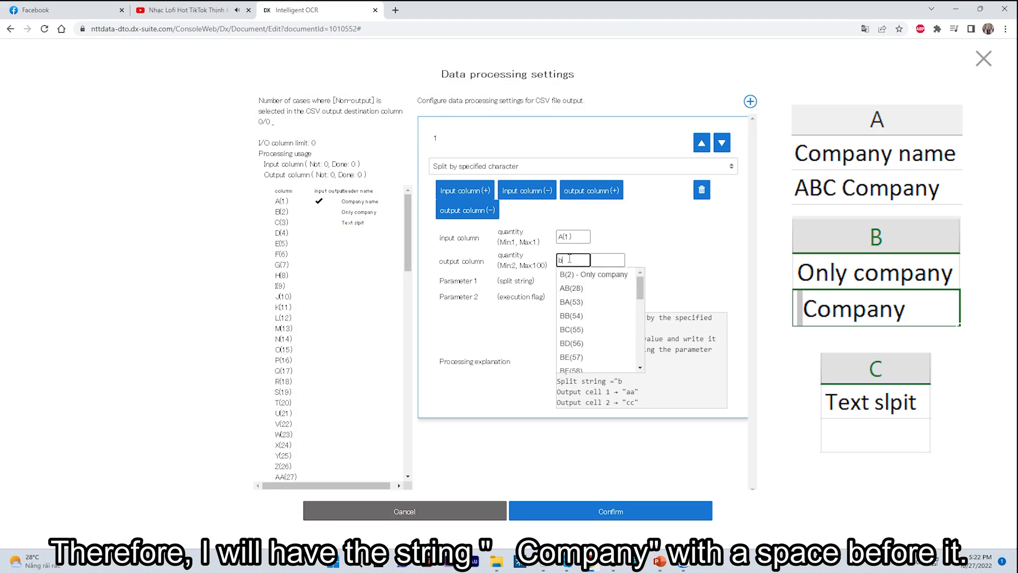
pyautogui.click(577, 274)
pyautogui.click(603, 260)
pyautogui.tripleClick(577, 260)
pyautogui.write('c')
pyautogui.click(587, 303)
pyautogui.click(618, 262)
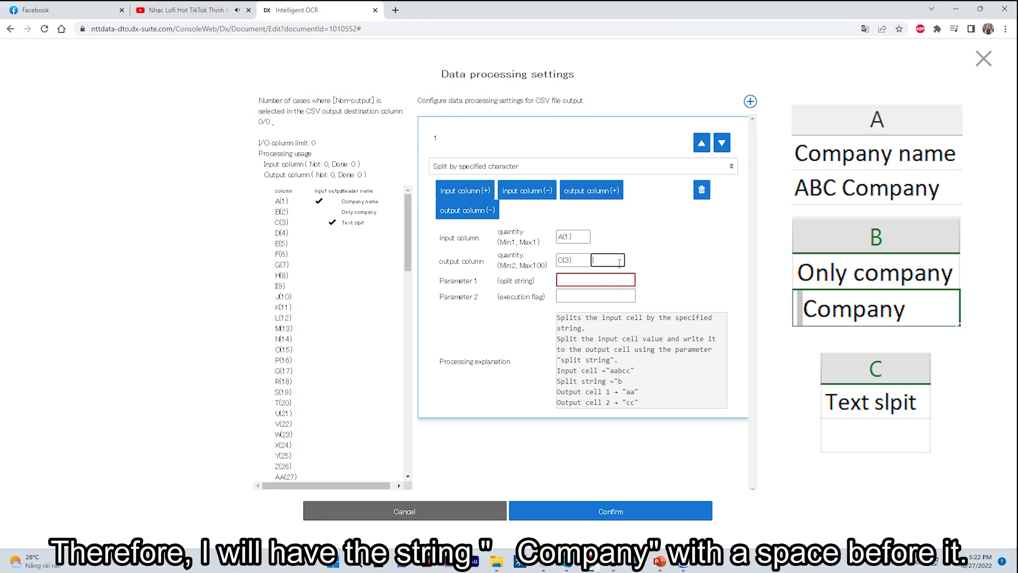
pyautogui.click(597, 279)
pyautogui.write('ABC')
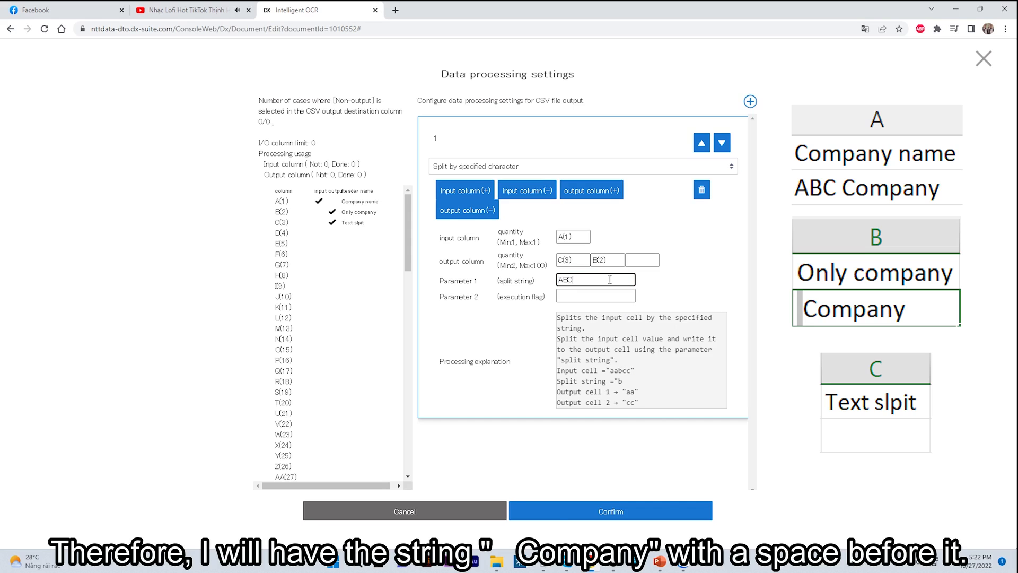
pyautogui.click(563, 517)
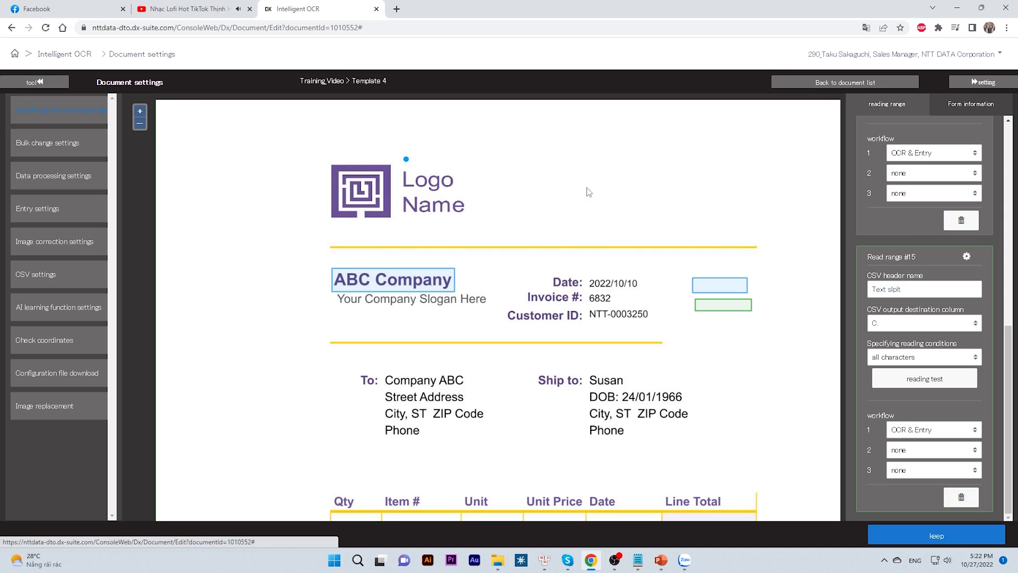
# Add a reading range in the blank area below the other two, with CSV header "Company Trim Space".
pyautogui.moveTo(698, 322); pyautogui.dragTo(767, 340)
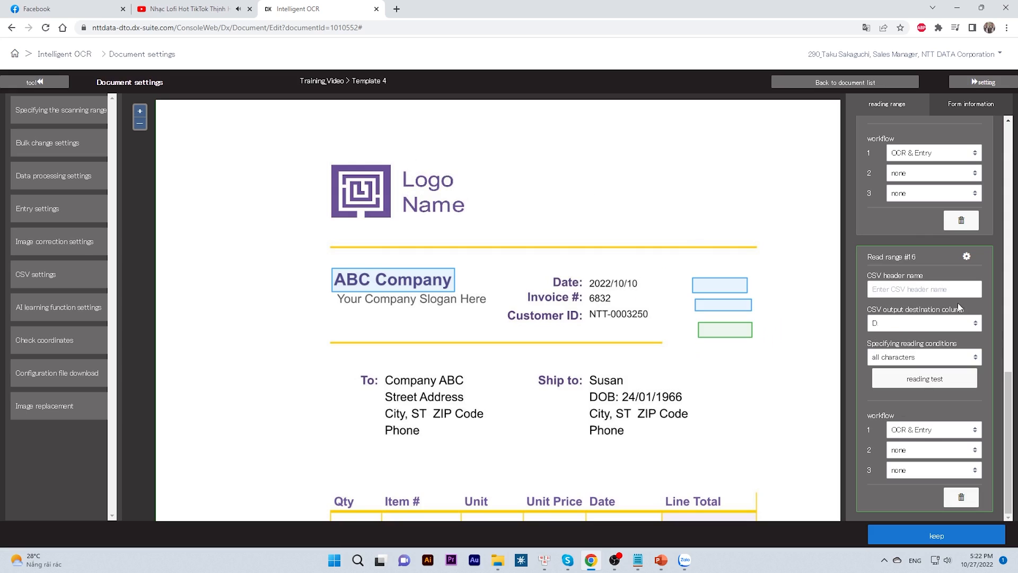
pyautogui.click(954, 296)
pyautogui.write('Company Trim Space')
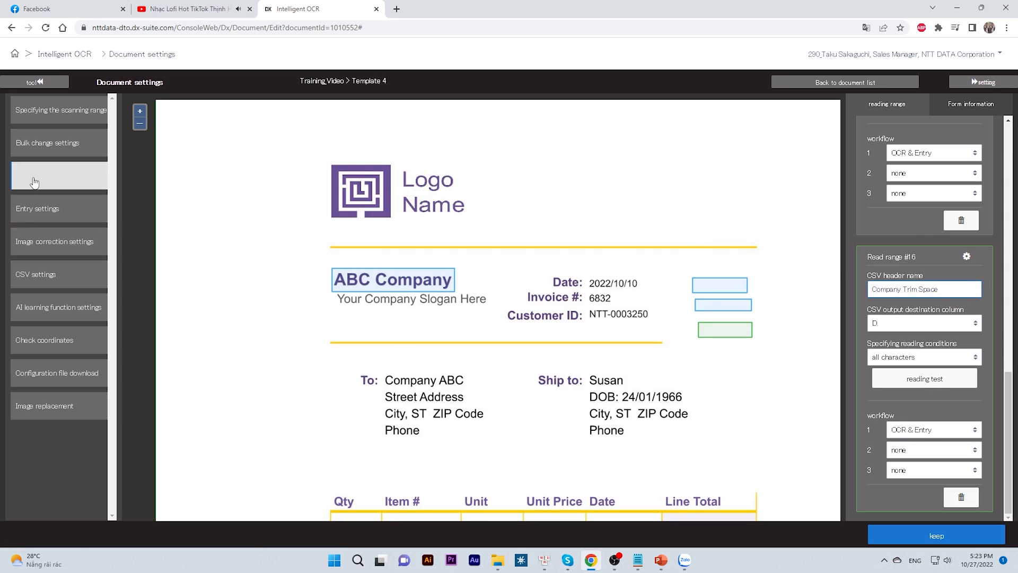
# Add a trim process as the second entry in the data processing settings.
pyautogui.click(53, 175)
pyautogui.scroll(-2, 636, 419)
pyautogui.click(627, 430)
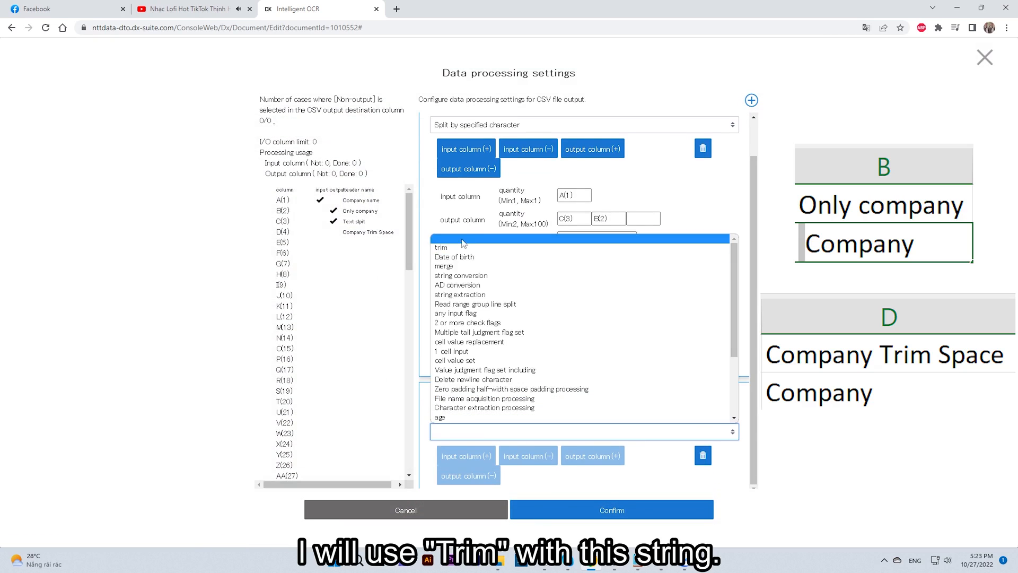
pyautogui.click(463, 246)
pyautogui.scroll(-3, 586, 398)
# Set the trim process's input to B(2) and output to D(4), confirm the settings and save the template.
pyautogui.click(588, 377)
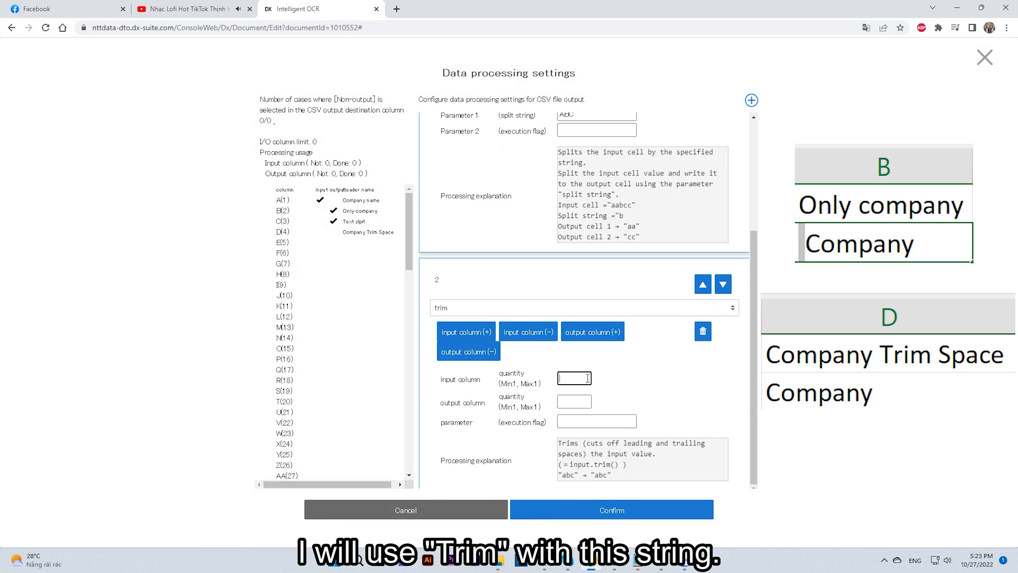
pyautogui.write('b')
pyautogui.click(590, 392)
pyautogui.click(570, 404)
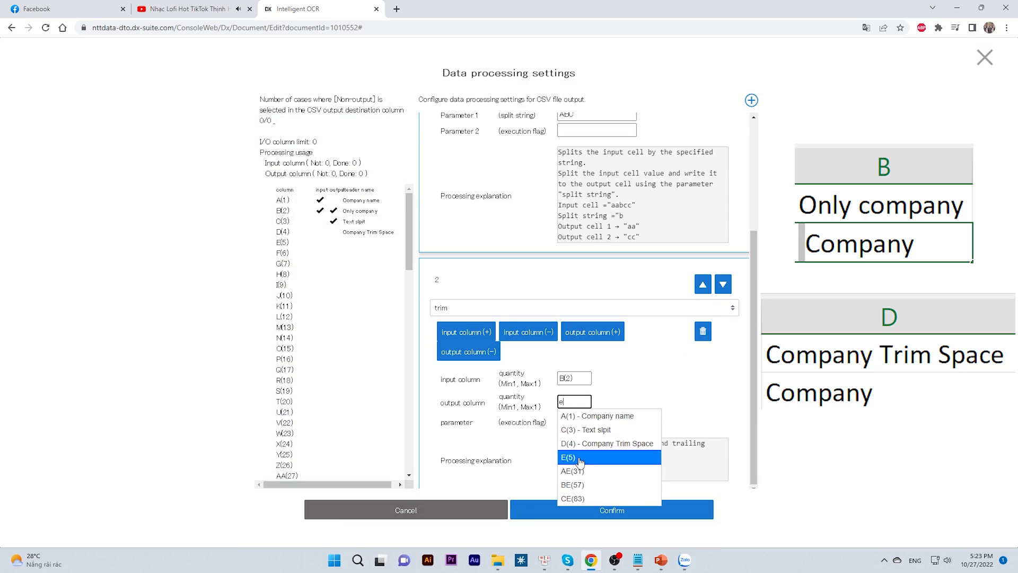
pyautogui.click(579, 443)
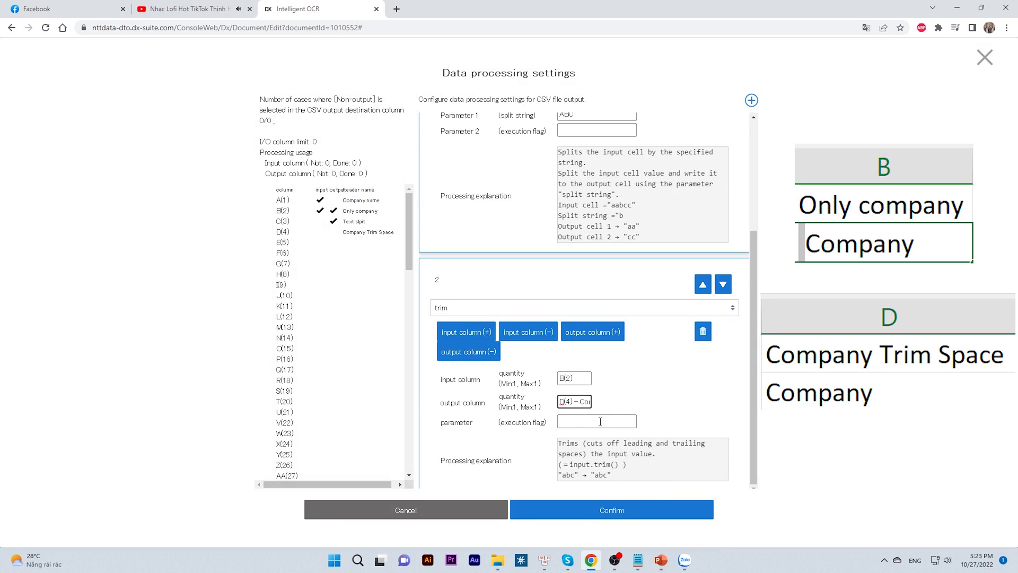
pyautogui.click(589, 509)
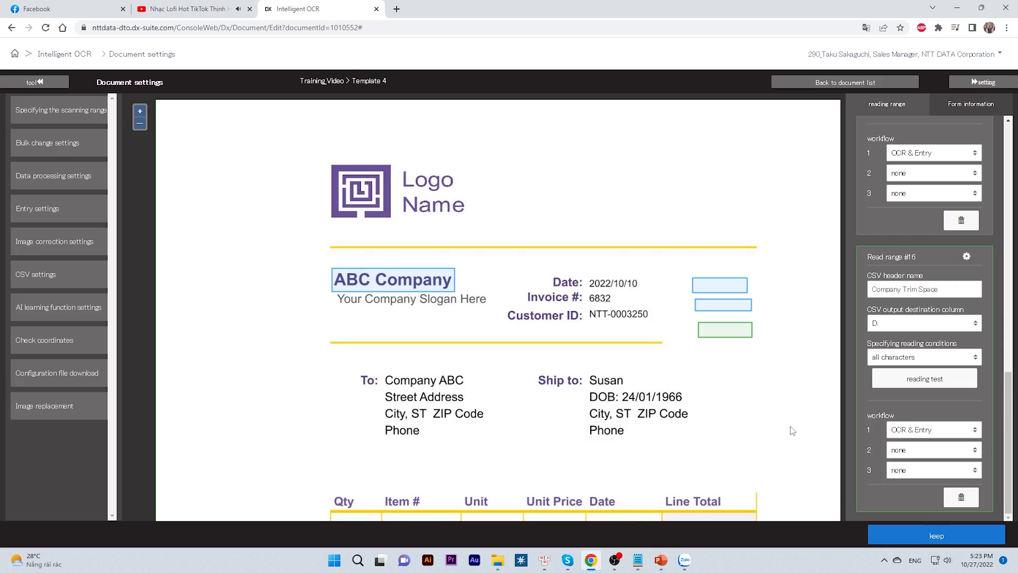
pyautogui.click(900, 538)
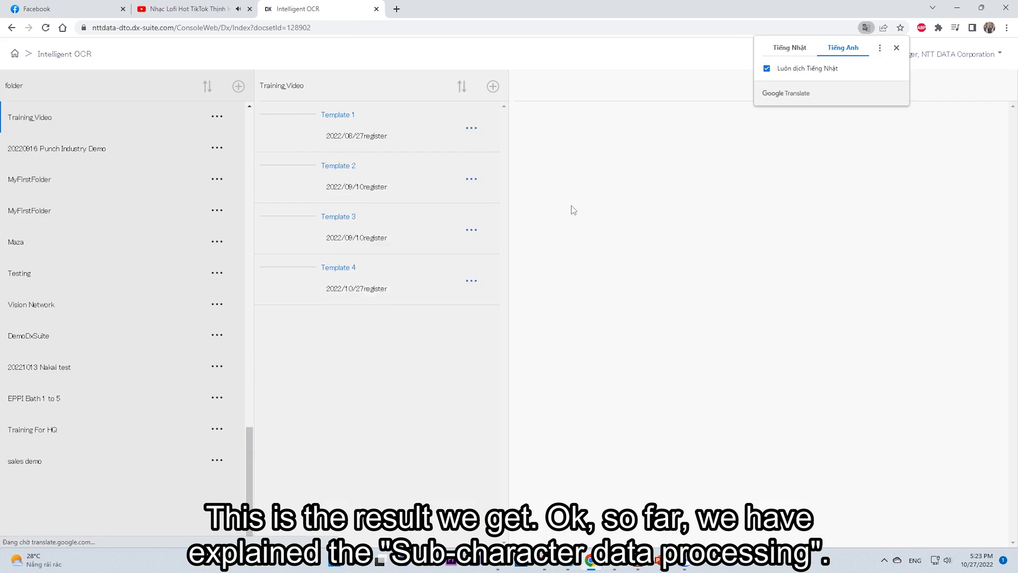
# Read Test.xlsx - Sales Invoice.pdf with Template 4 as reading unit "demo" and download its CSV result.
pyautogui.click(996, 87)
pyautogui.click(559, 156)
pyautogui.doubleClick(228, 102)
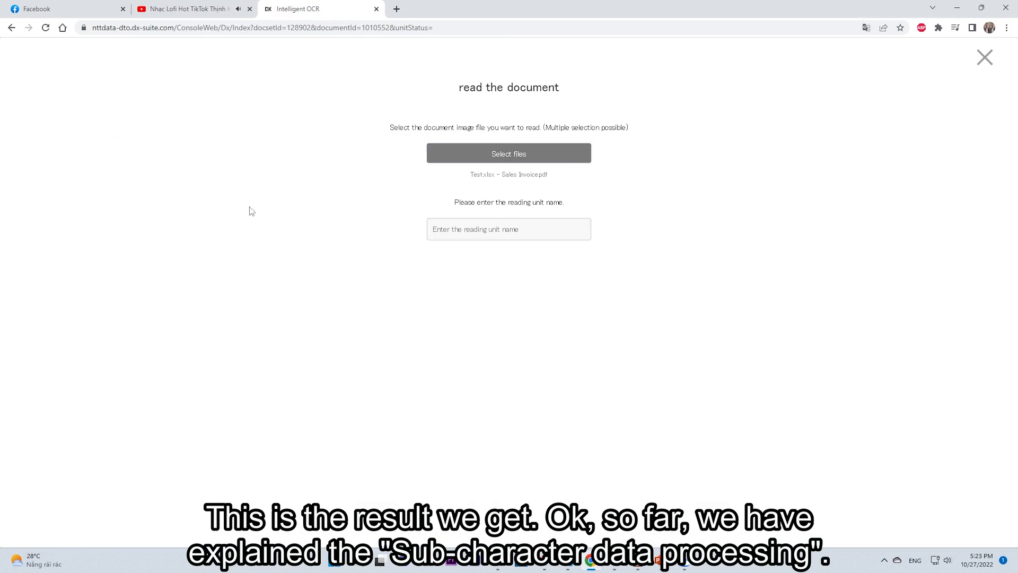
pyautogui.click(465, 231)
pyautogui.write('demo')
pyautogui.click(438, 268)
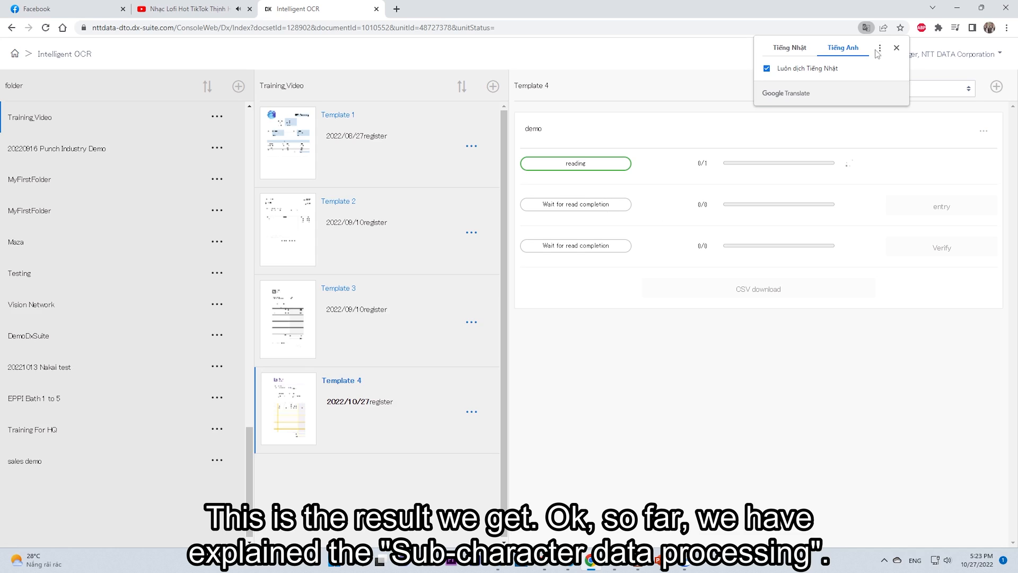
pyautogui.click(896, 48)
pyautogui.click(743, 290)
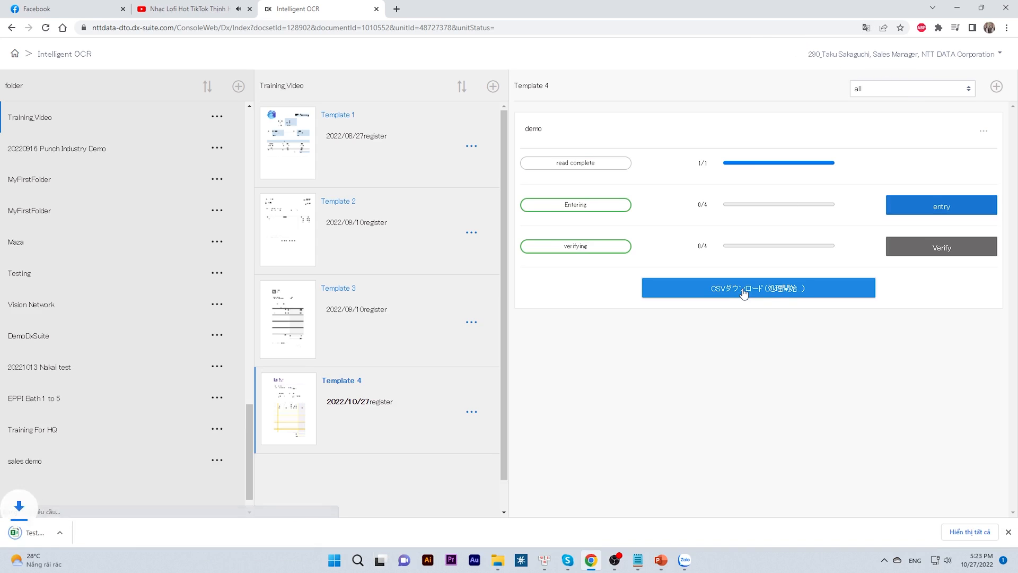
# Open the Test.xlsx_-_Sales_Invoice CSV from the Downloads folder in Notepad and examine the Only company and Company Trim Space values.
pyautogui.click(509, 557)
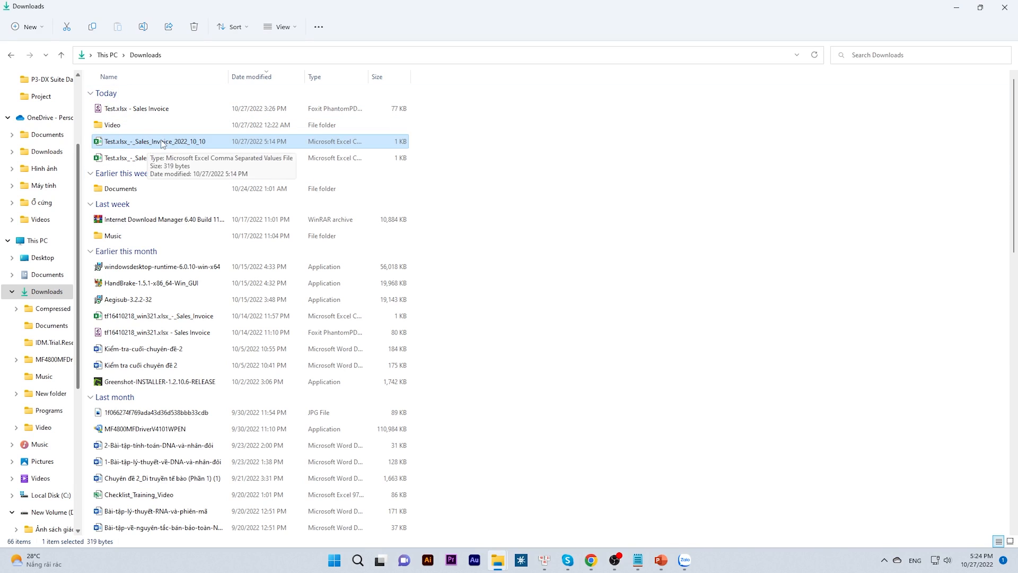
pyautogui.rightClick(141, 158)
pyautogui.moveTo(206, 207)
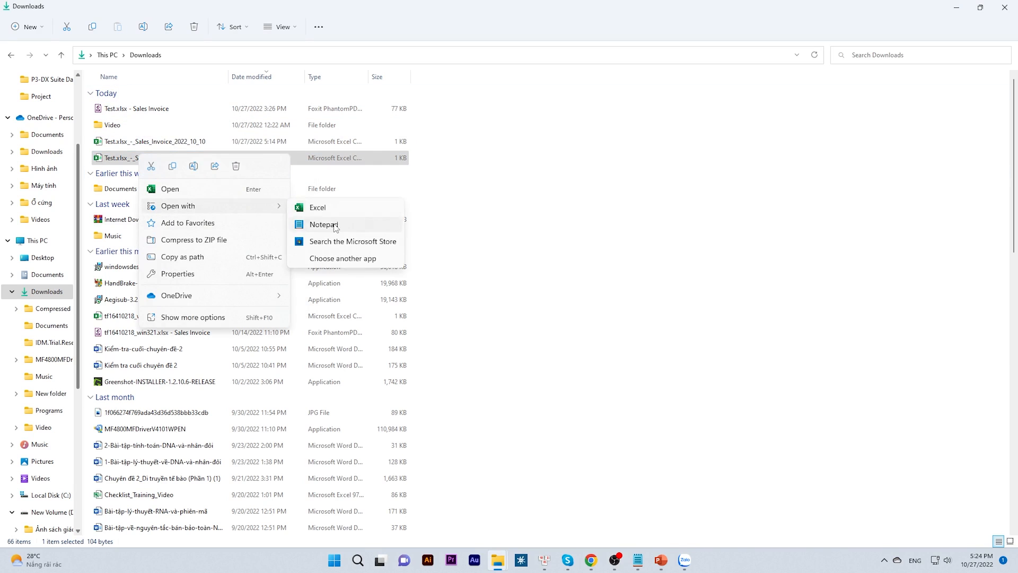
pyautogui.click(323, 224)
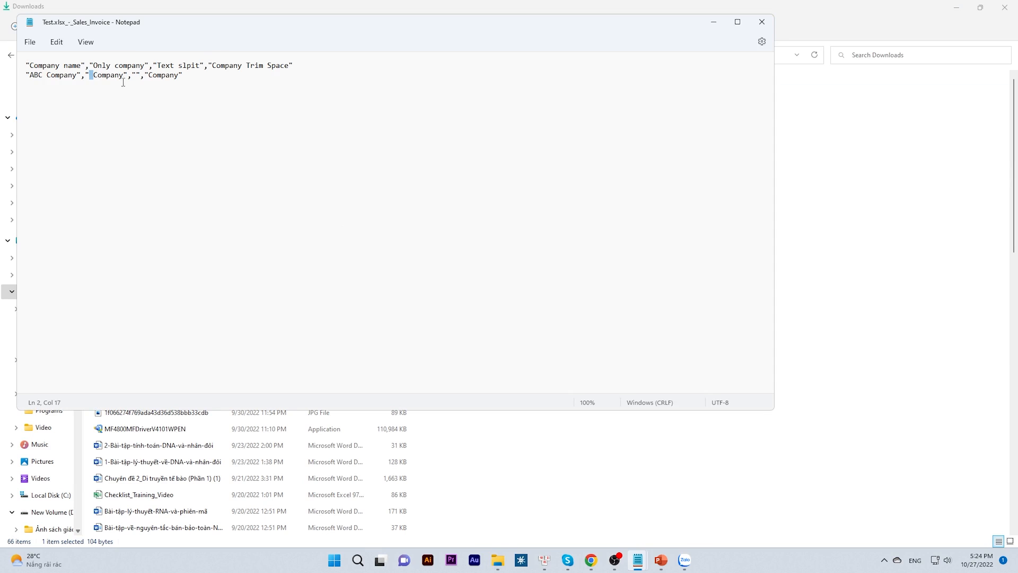
pyautogui.doubleClick(150, 76)
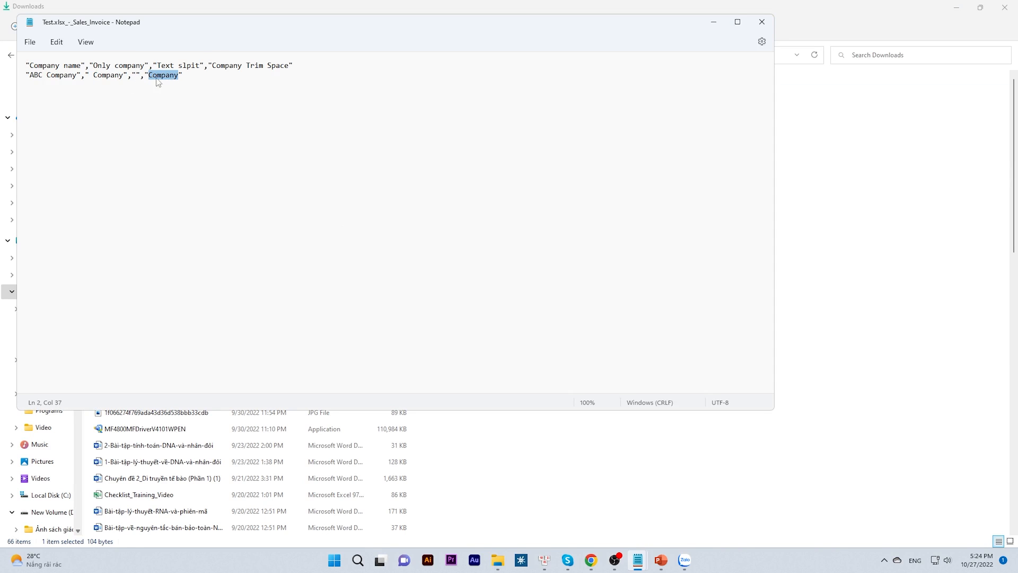
pyautogui.doubleClick(90, 77)
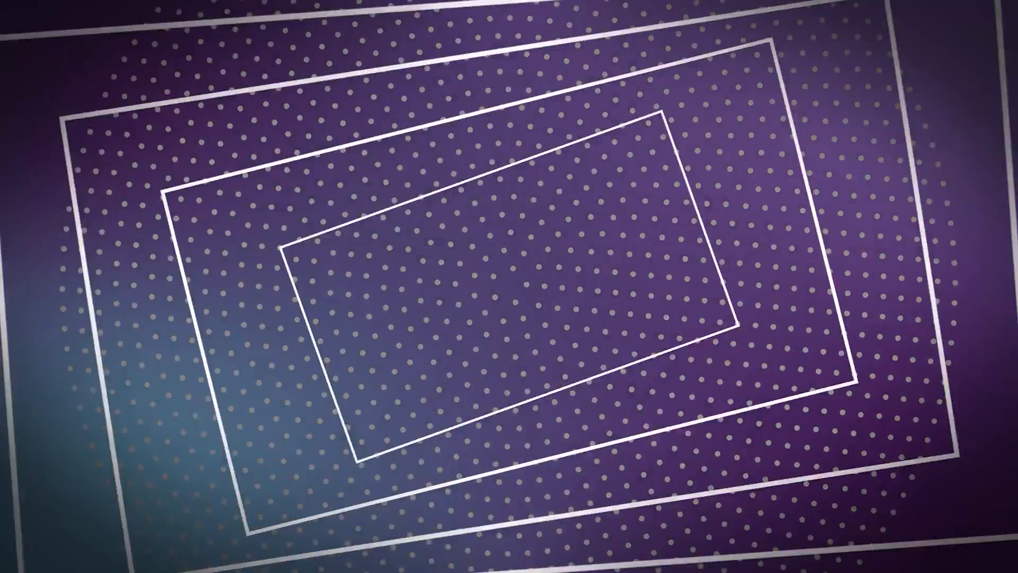